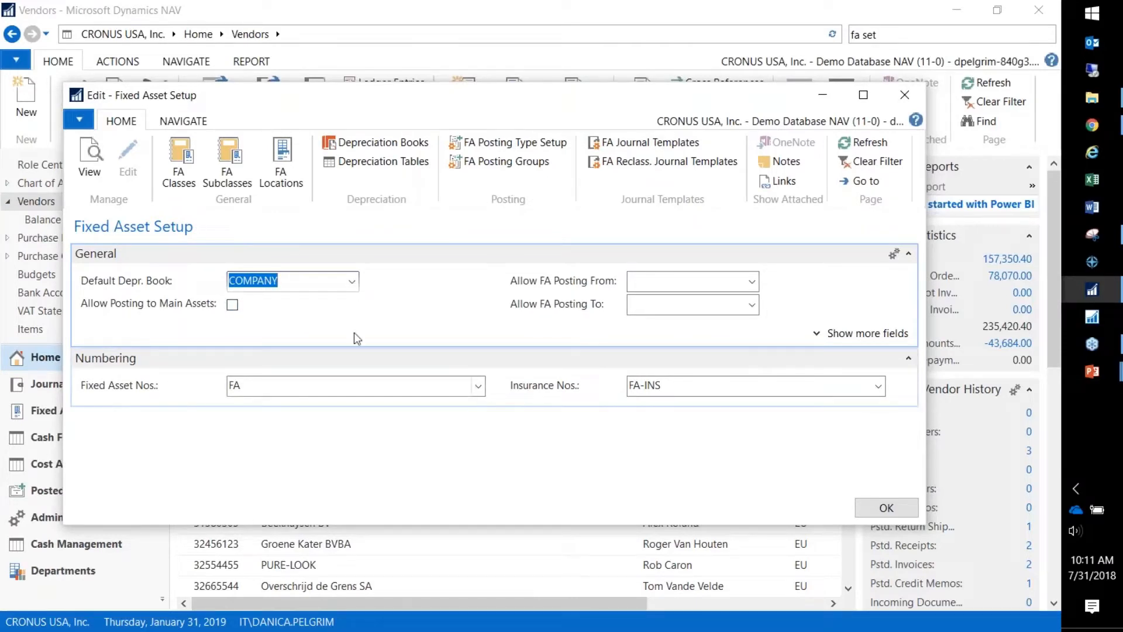
Open the COMPANY depreciation book card for editing from the list of depreciation books.
{"action": "left_click", "coordinate": [372, 150]}
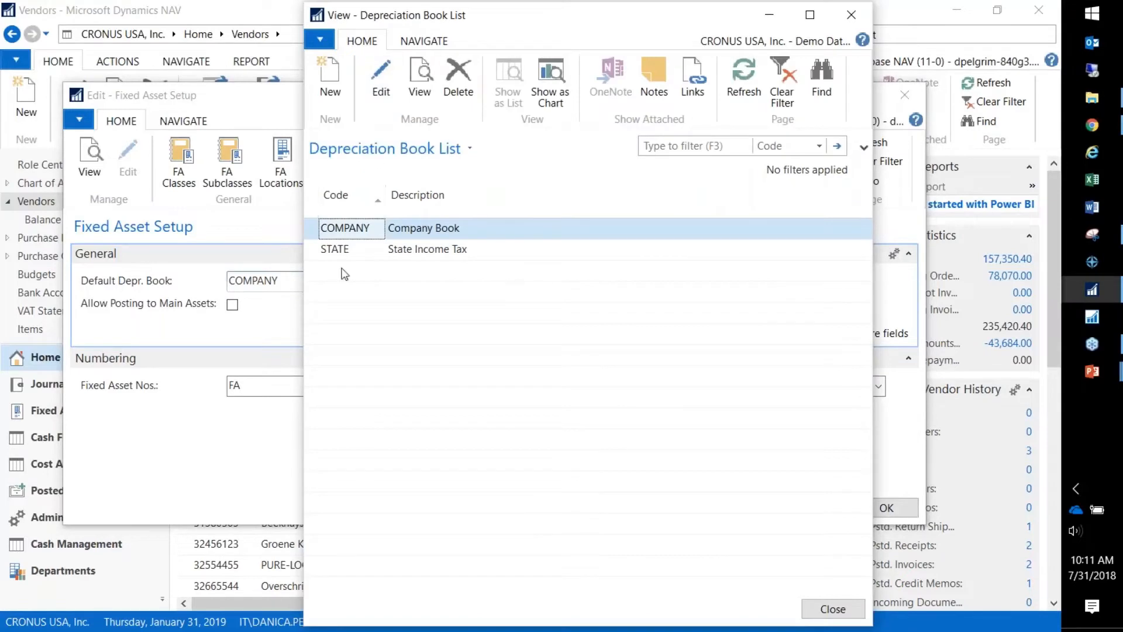
{"action": "left_click", "coordinate": [332, 250]}
{"action": "left_click", "coordinate": [343, 231]}
{"action": "left_click", "coordinate": [381, 76]}
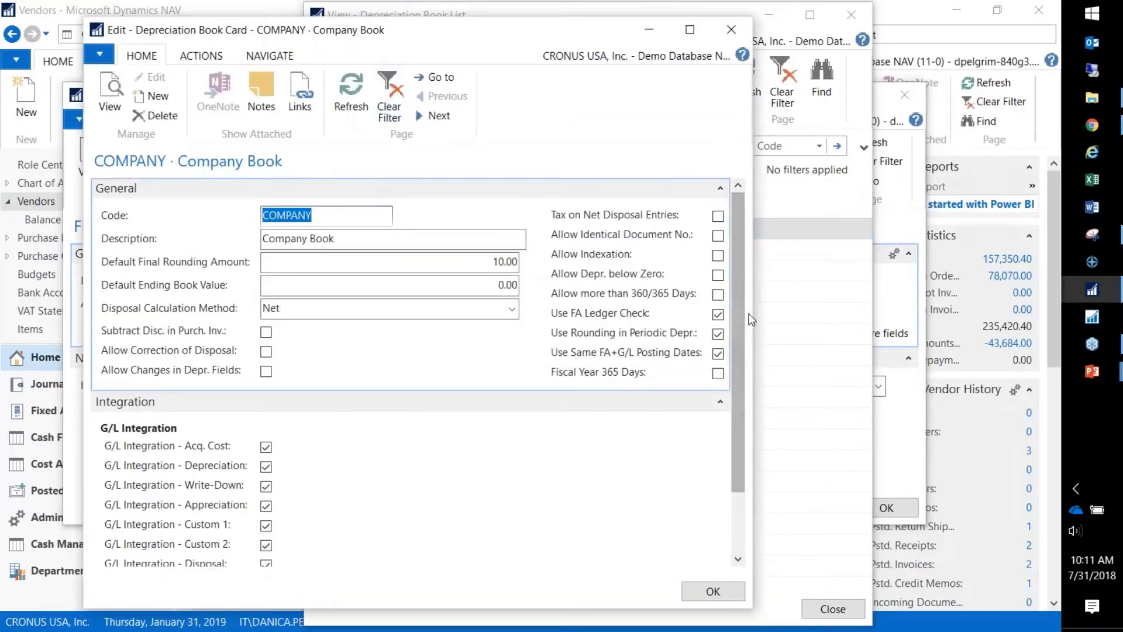
Toggle the G/L integration options for acquisition cost, depreciation and write-down off and back on in the COMPANY book.
{"action": "left_click_drag", "start_coordinate": [759, 315], "coordinate": [785, 343]}
{"action": "scroll", "coordinate": [777, 366], "scroll_direction": "down", "scroll_amount": 1}
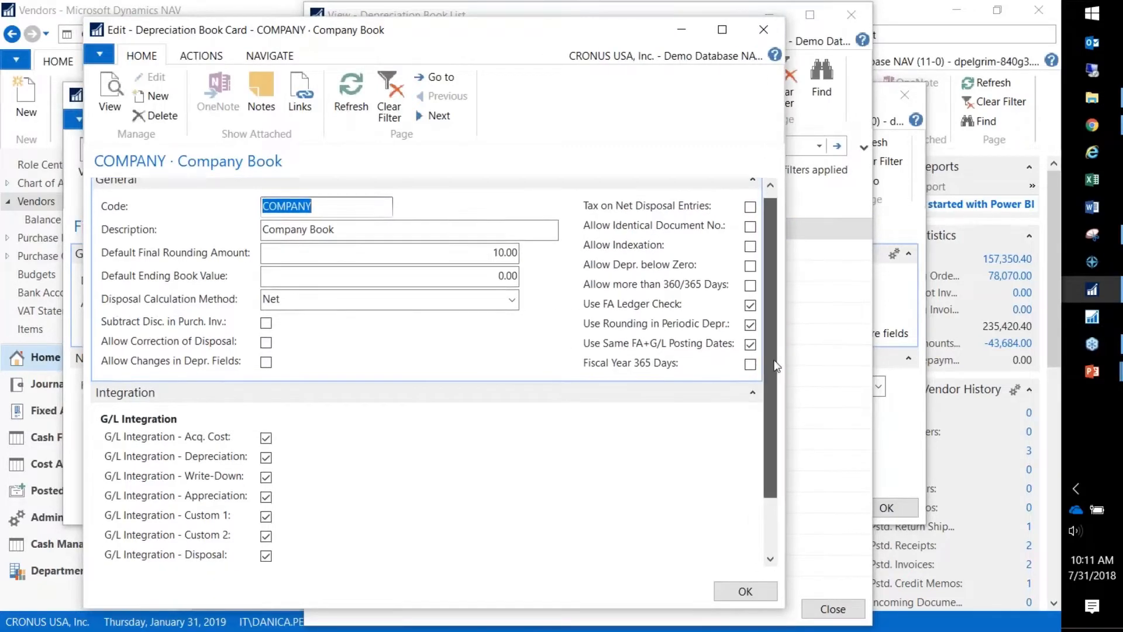
{"action": "scroll", "coordinate": [776, 365], "scroll_direction": "down", "scroll_amount": 2}
{"action": "left_click", "coordinate": [266, 384]}
{"action": "left_click", "coordinate": [266, 402]}
{"action": "left_click", "coordinate": [266, 402]}
{"action": "left_click", "coordinate": [265, 422]}
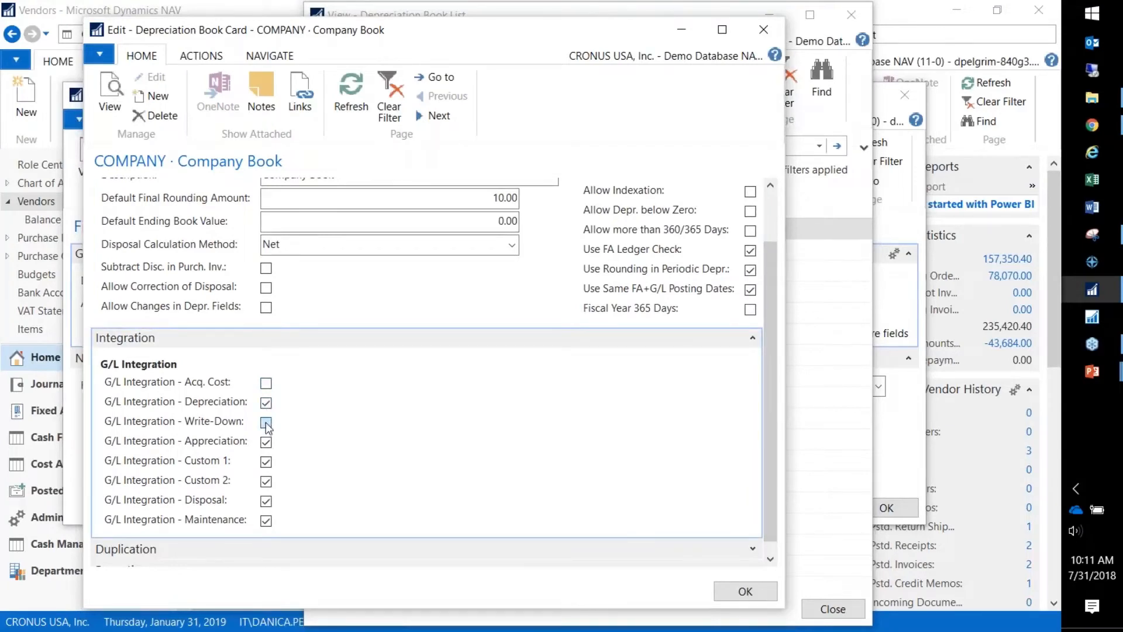
{"action": "left_click", "coordinate": [266, 383]}
{"action": "scroll", "coordinate": [771, 404], "scroll_direction": "up", "scroll_amount": 1}
{"action": "left_click_drag", "start_coordinate": [771, 403], "coordinate": [771, 355]}
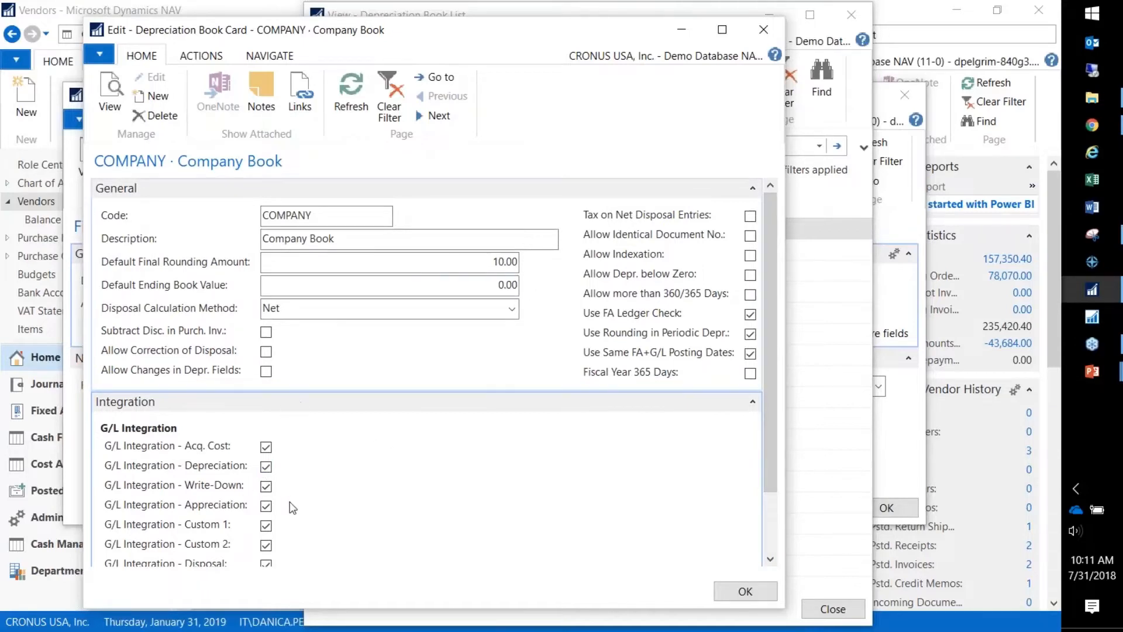
{"action": "mouse_move", "coordinate": [766, 452]}
{"action": "left_mouse_down"}
{"action": "mouse_move", "coordinate": [774, 534]}
{"action": "mouse_move", "coordinate": [772, 437]}
{"action": "left_mouse_up"}
Examine the COMPANY book's FA journal setup and its user ID choices, and return to the Fixed Asset Setup.
{"action": "left_click", "coordinate": [200, 56]}
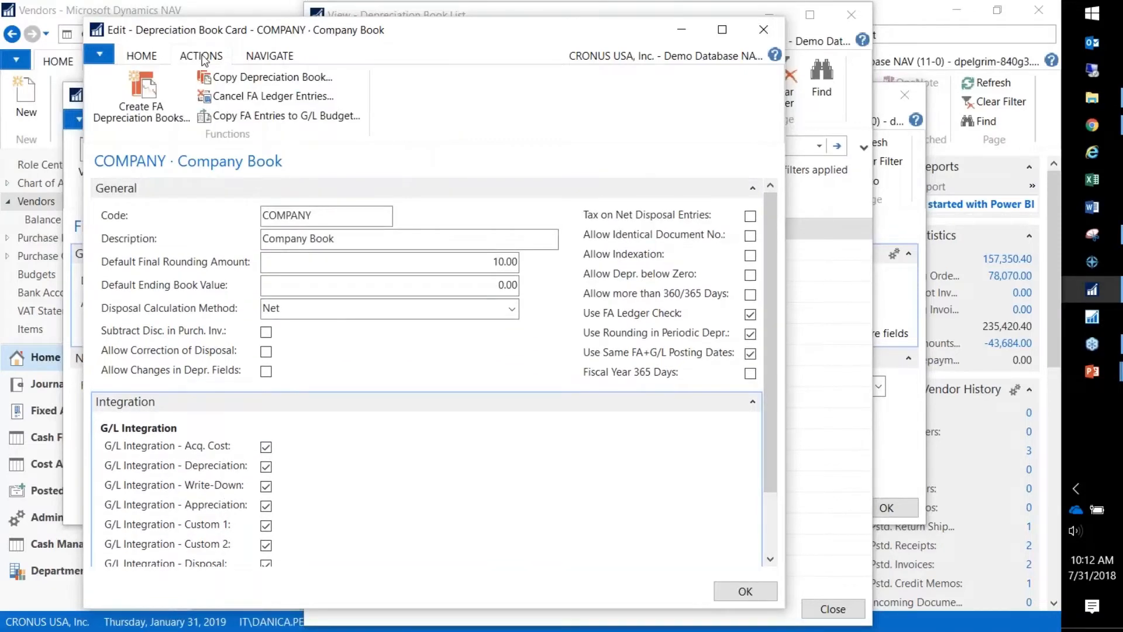
{"action": "left_click", "coordinate": [262, 59]}
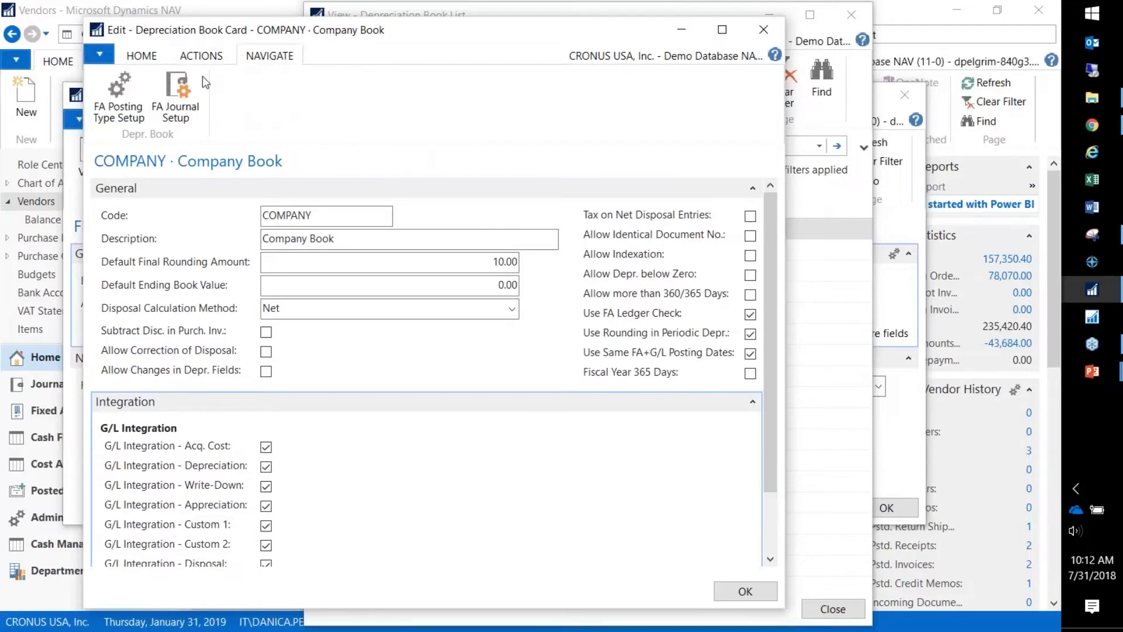
{"action": "left_click", "coordinate": [180, 94]}
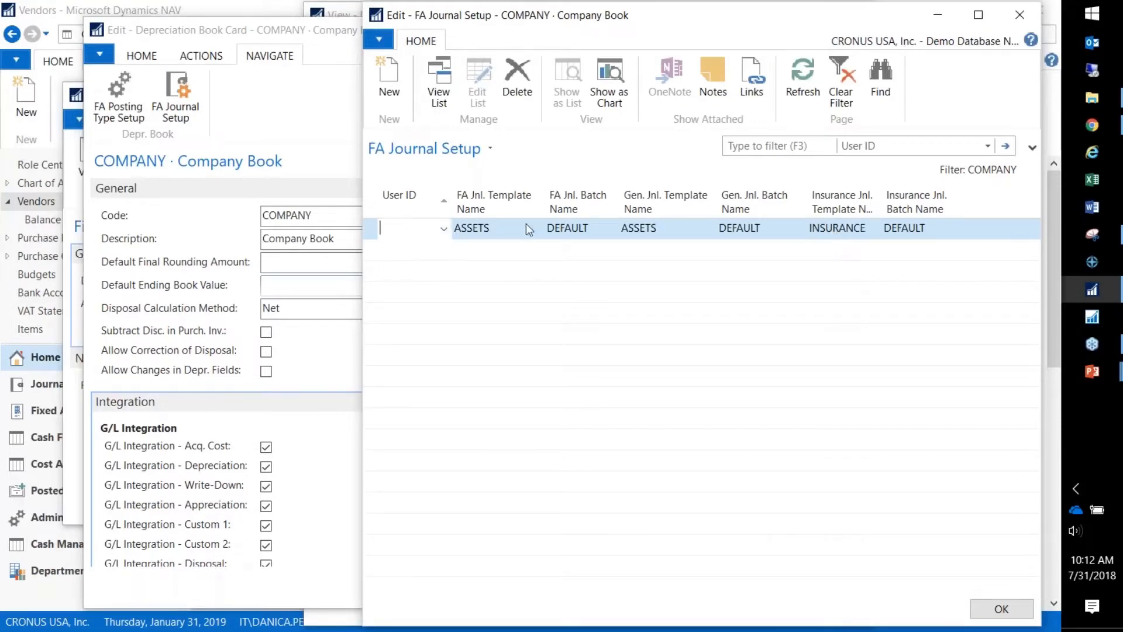
{"action": "left_click", "coordinate": [445, 231]}
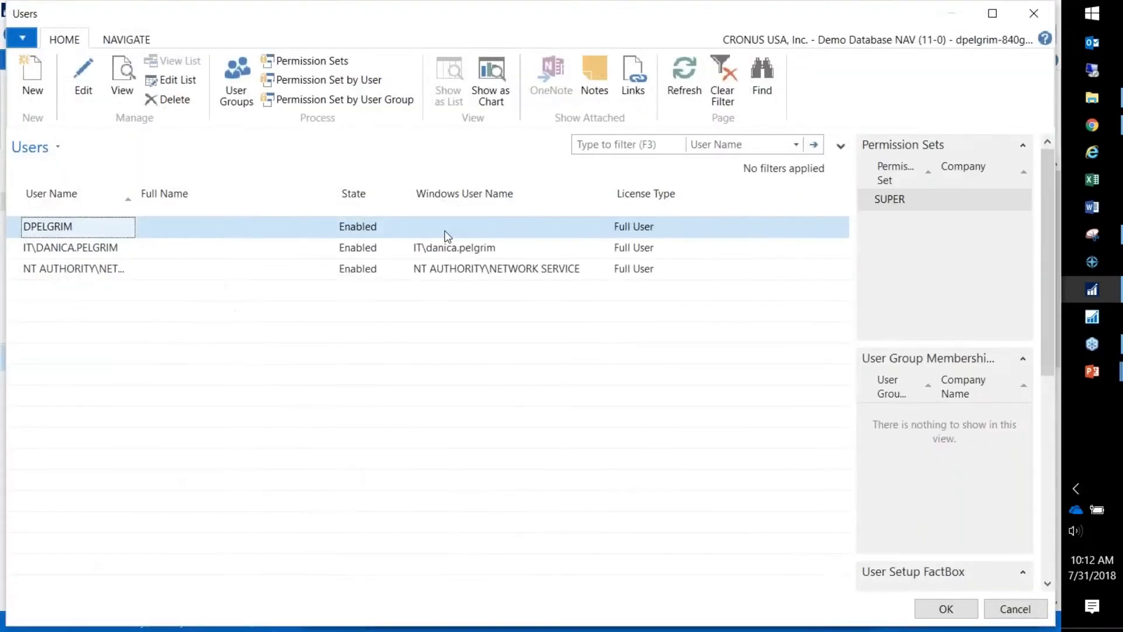
{"action": "key", "text": "Escape"}
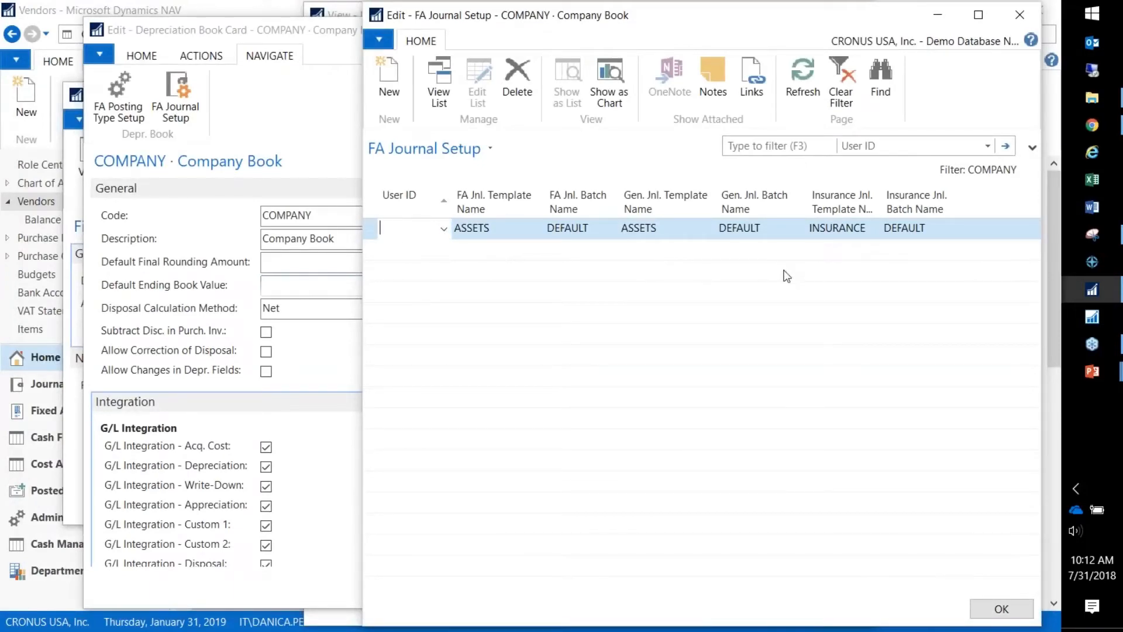
{"action": "key", "text": "Escape"}
{"action": "key", "text": "Escape"}
{"action": "key", "text": "Escape"}
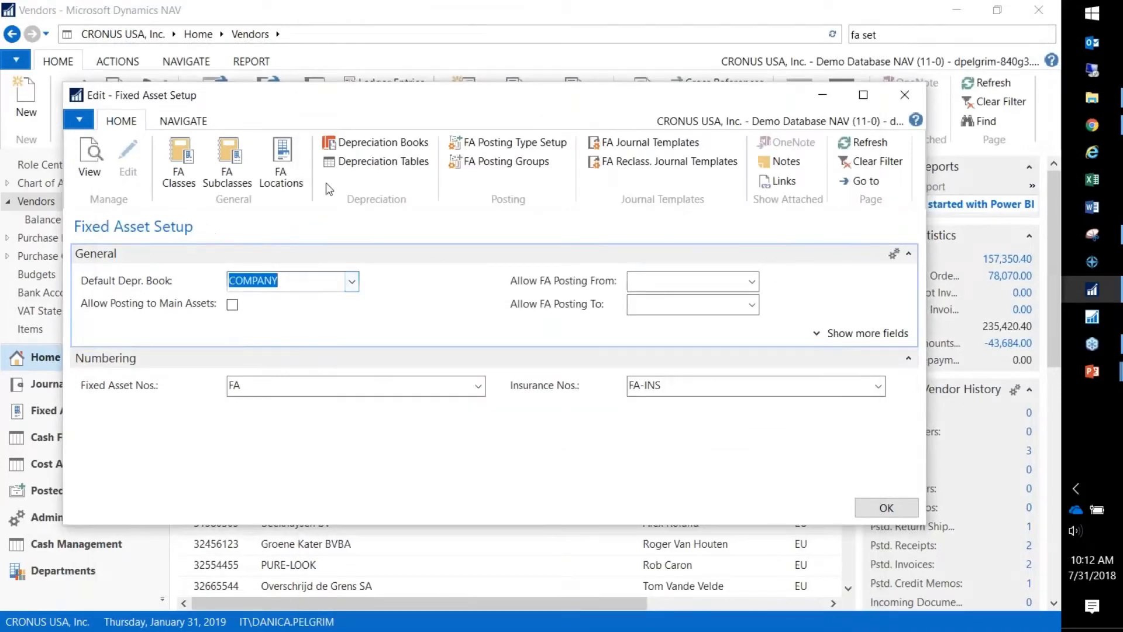
Review the FA classes and the FA subclasses, including the class code and default posting group choices for the CAR subclass.
{"action": "left_click", "coordinate": [181, 157]}
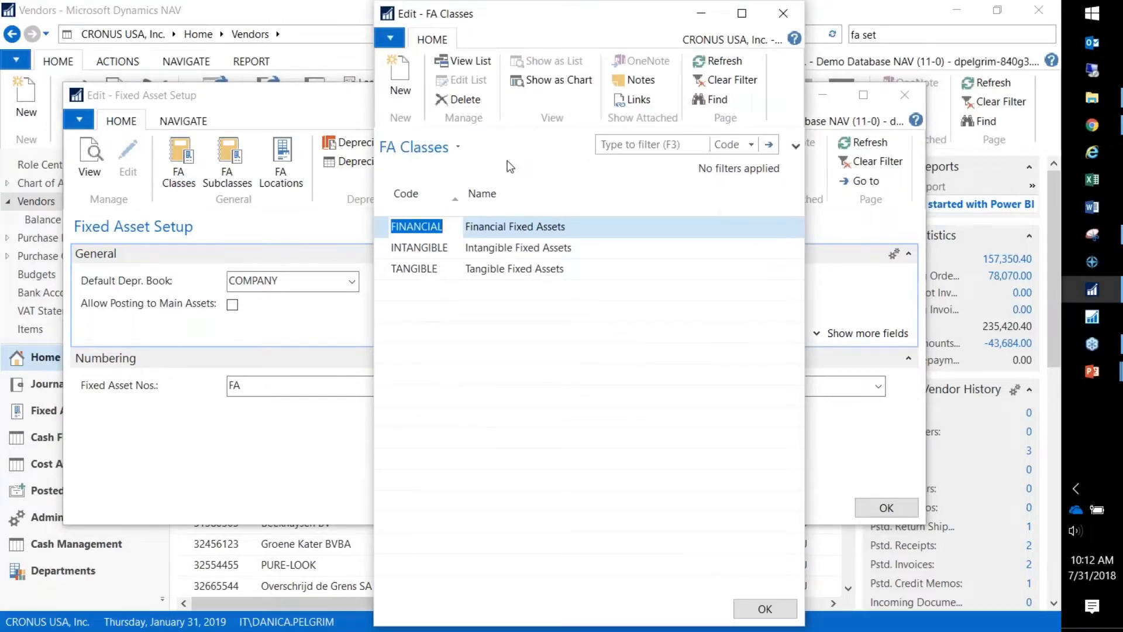
{"action": "key", "text": "Escape"}
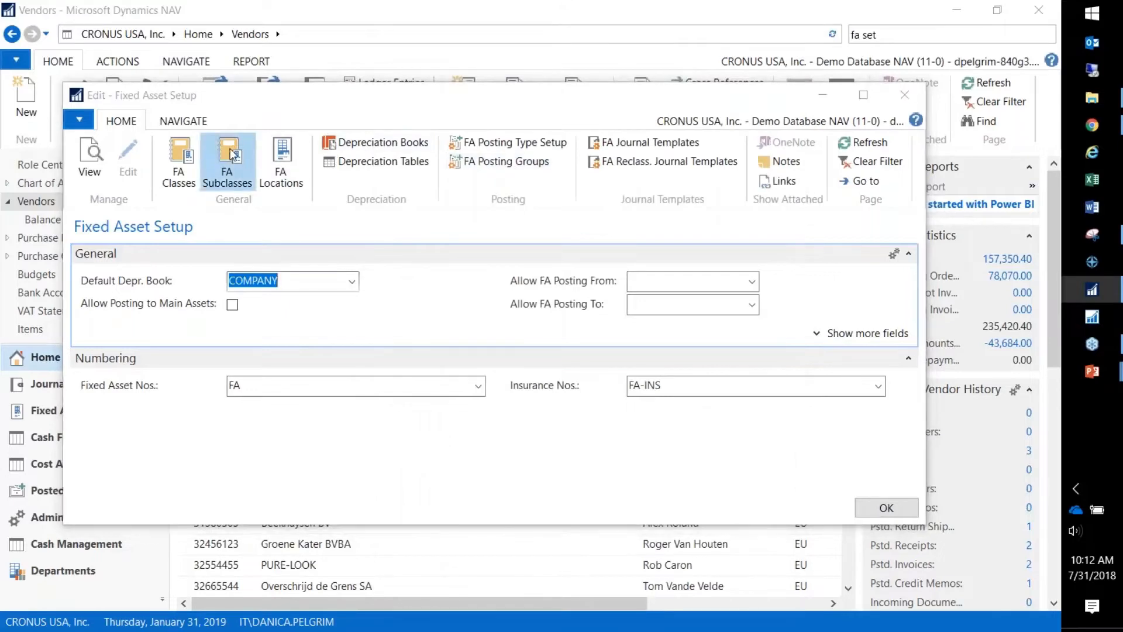
{"action": "left_click", "coordinate": [229, 157]}
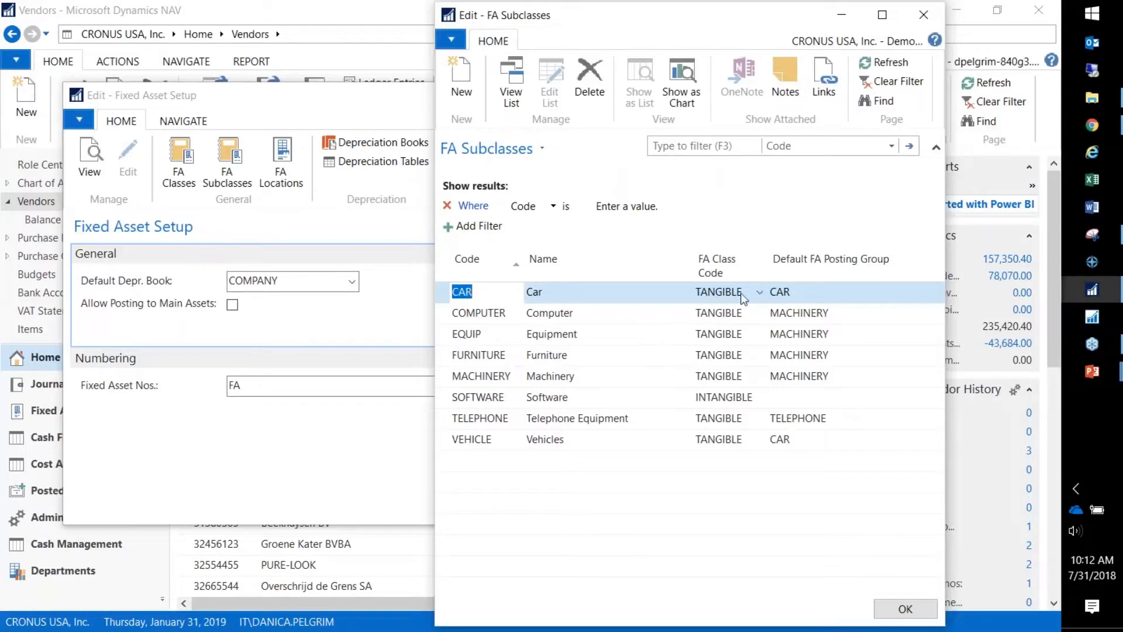
{"action": "left_click", "coordinate": [760, 291]}
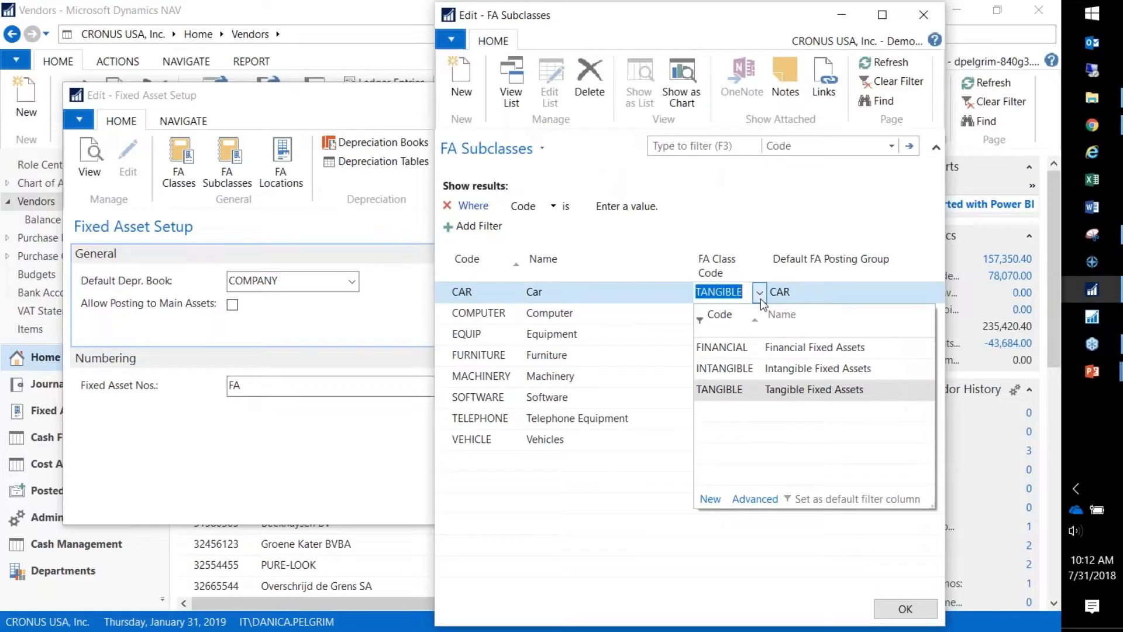
{"action": "left_click", "coordinate": [761, 299]}
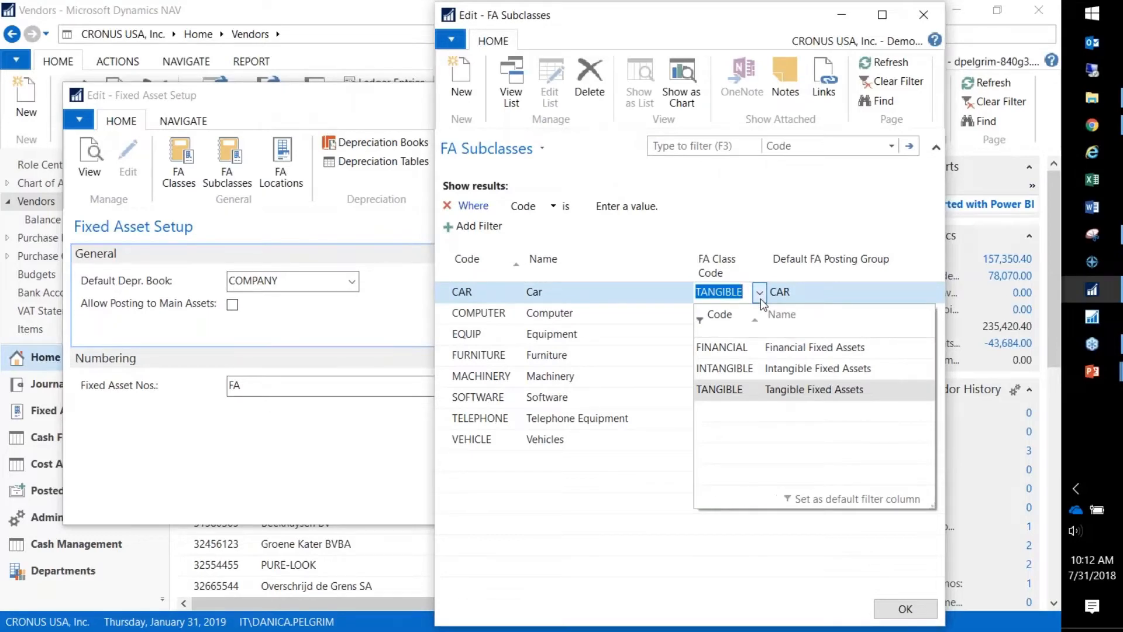
{"action": "left_click", "coordinate": [814, 293]}
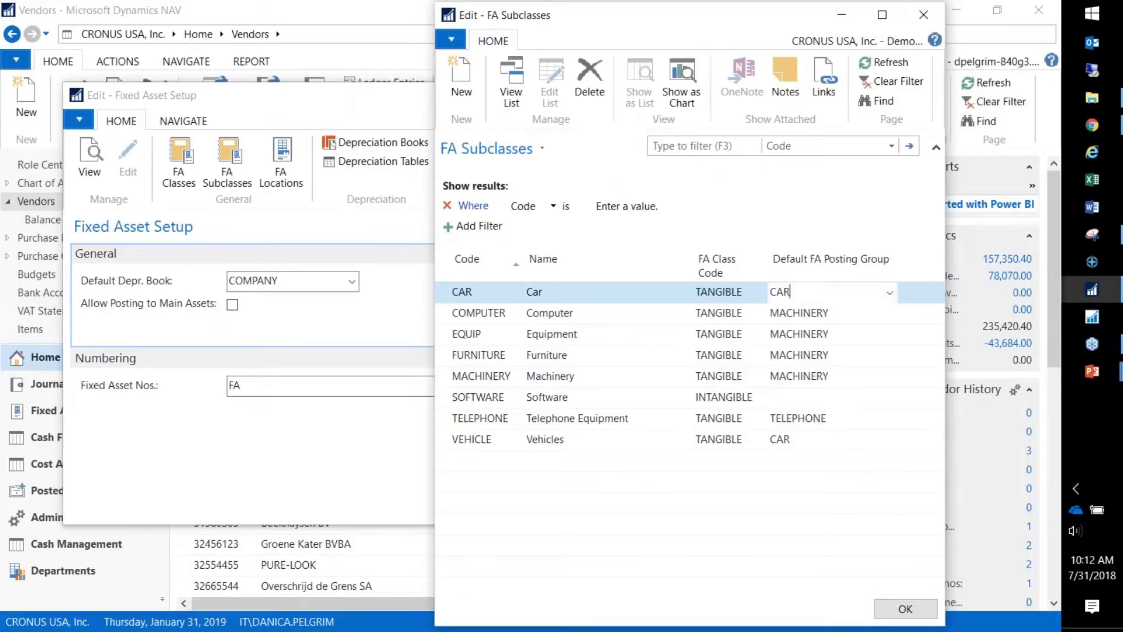
{"action": "left_click", "coordinate": [889, 294]}
{"action": "left_click", "coordinate": [889, 294]}
{"action": "left_click", "coordinate": [901, 609]}
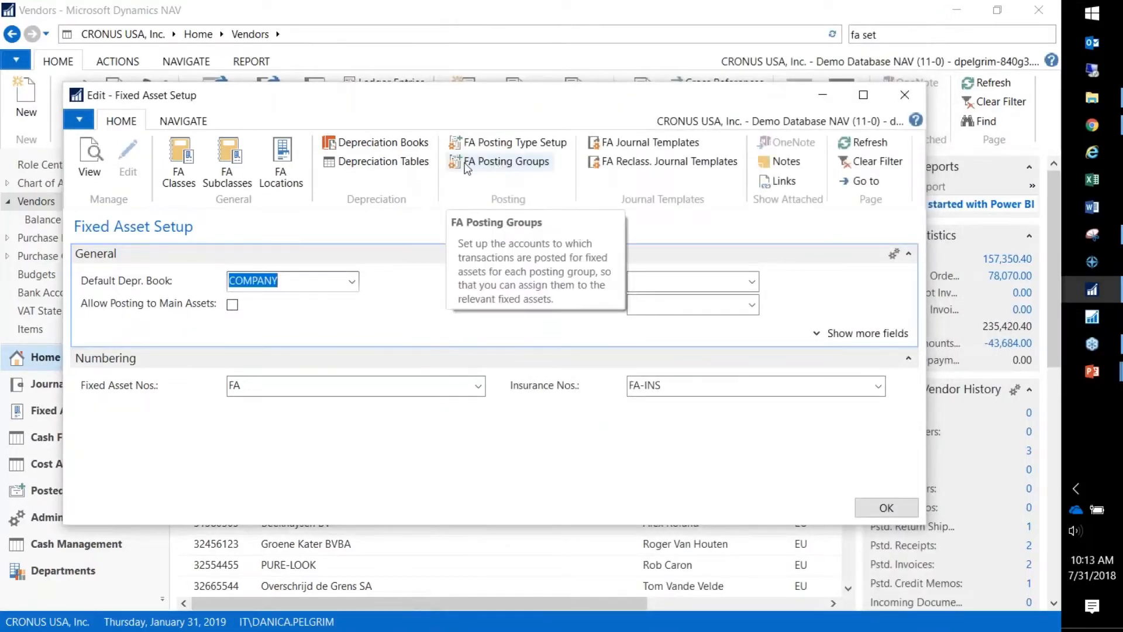
Review the accounts assigned in the FA posting groups, and close the Fixed Asset Setup.
{"action": "left_click", "coordinate": [508, 164]}
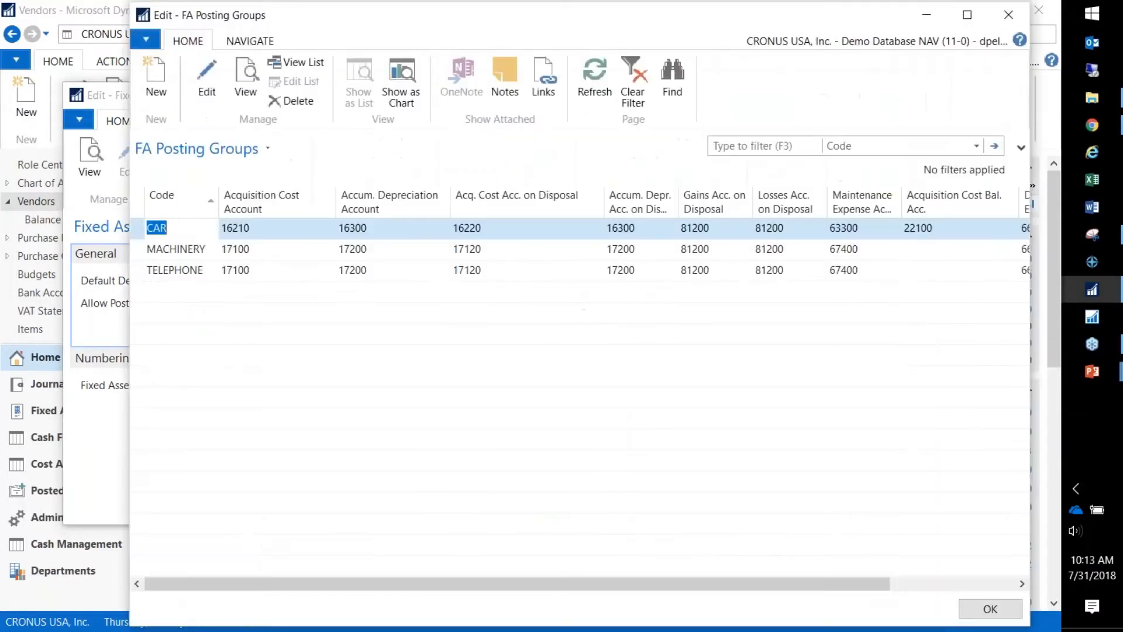
{"action": "left_click", "coordinate": [188, 293]}
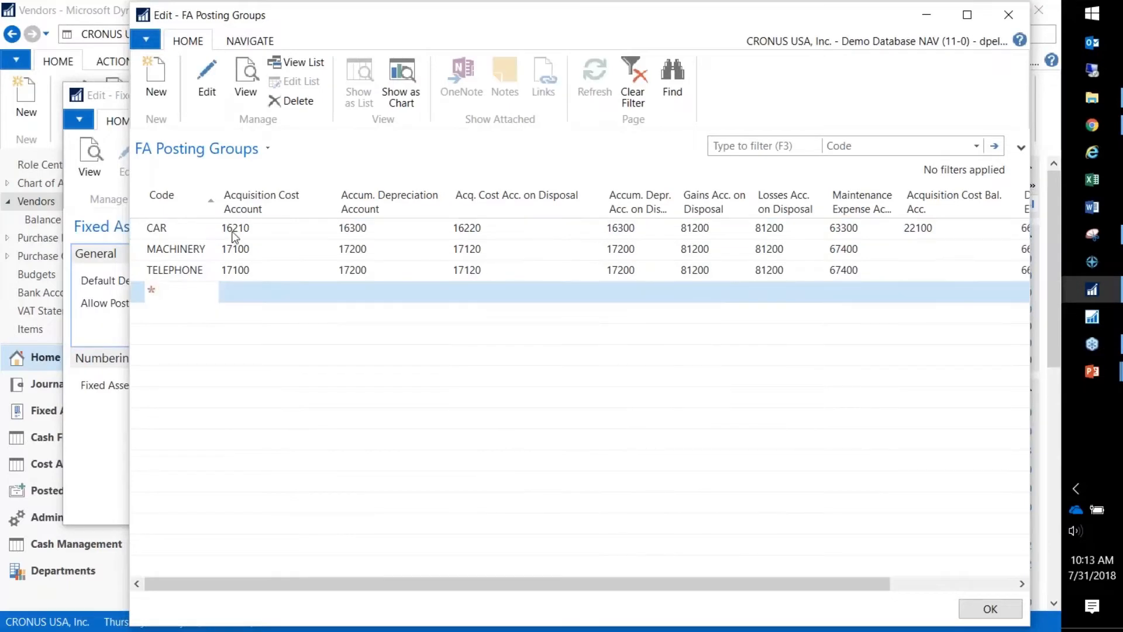
{"action": "left_click_drag", "start_coordinate": [199, 270], "coordinate": [182, 269]}
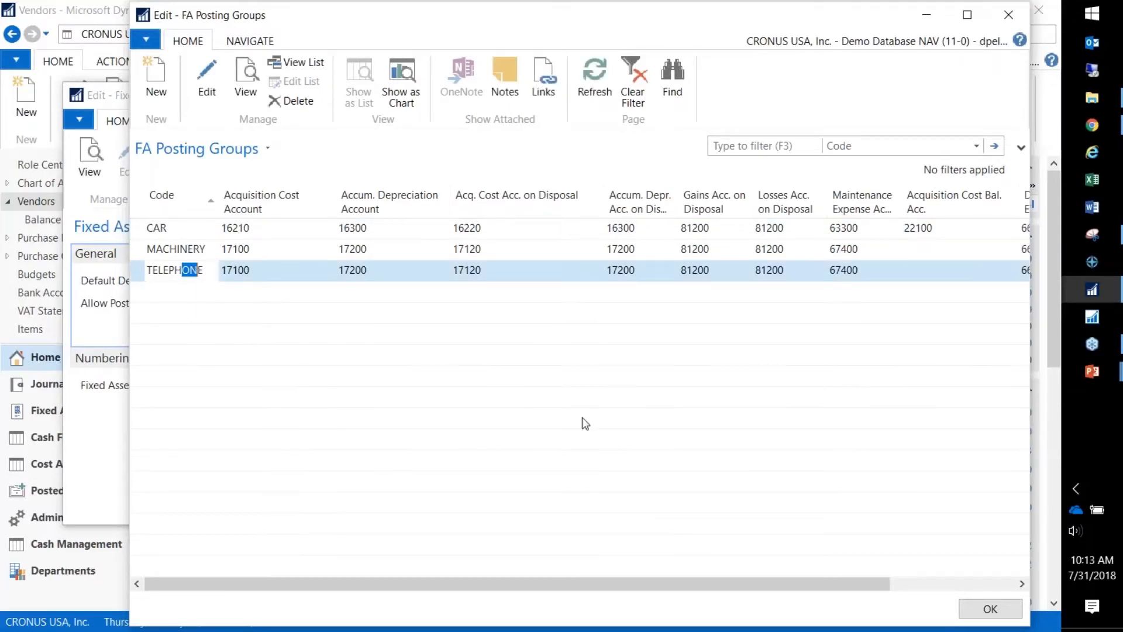
{"action": "left_click", "coordinate": [987, 609]}
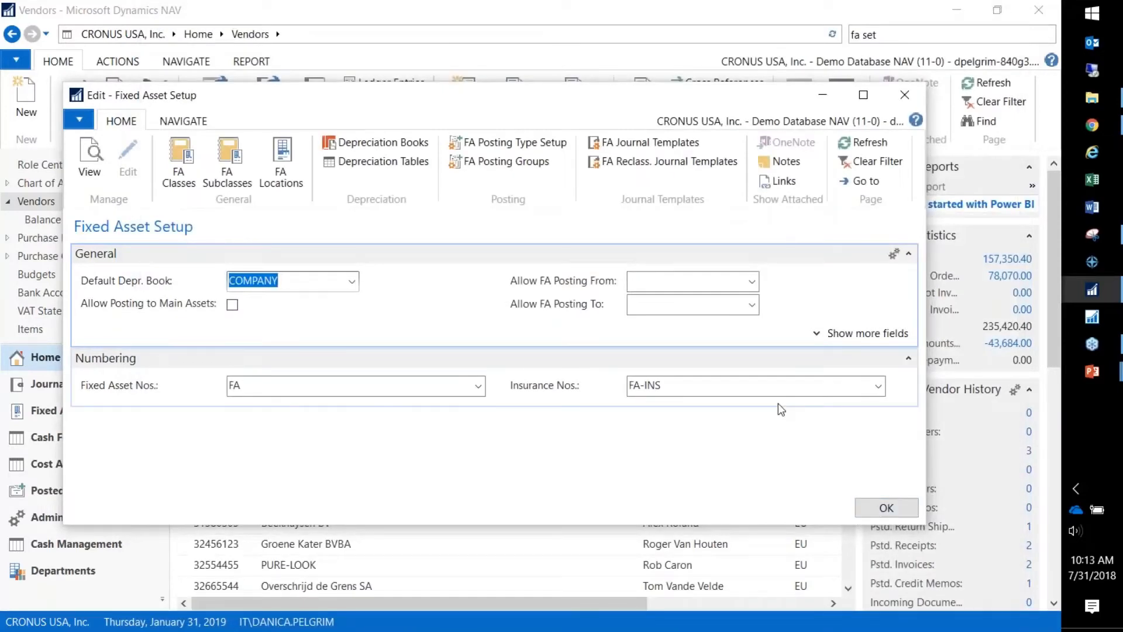
{"action": "key", "text": "Escape"}
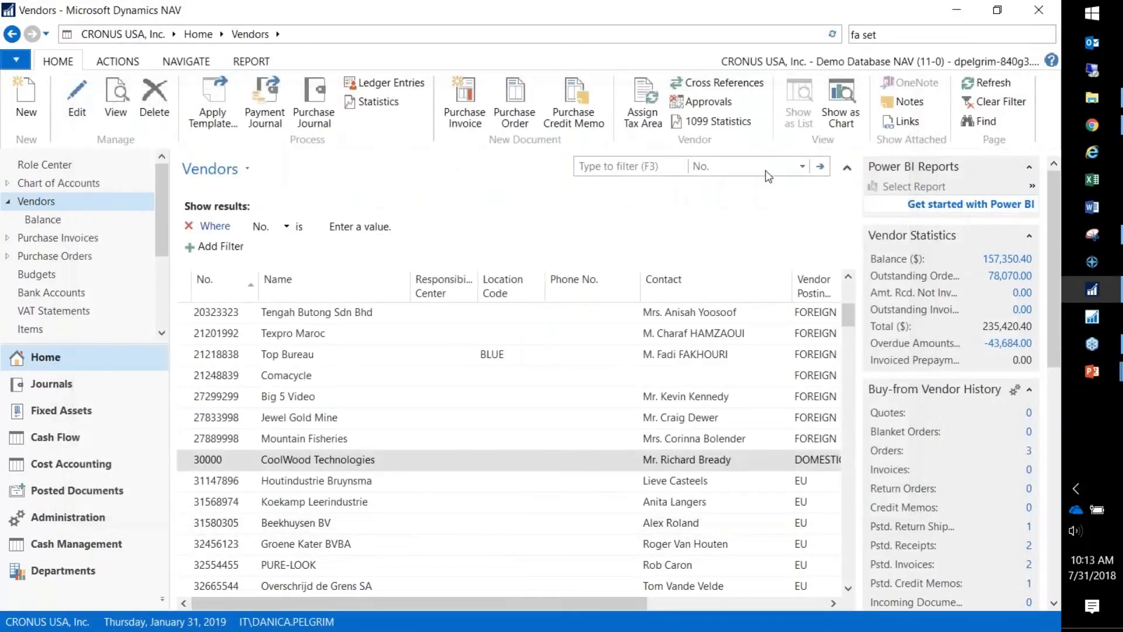
Search for "fa setup", go to the Fixed Assets setup area and open the Fixed Assets list from there.
{"action": "type", "text": "fa setup"}
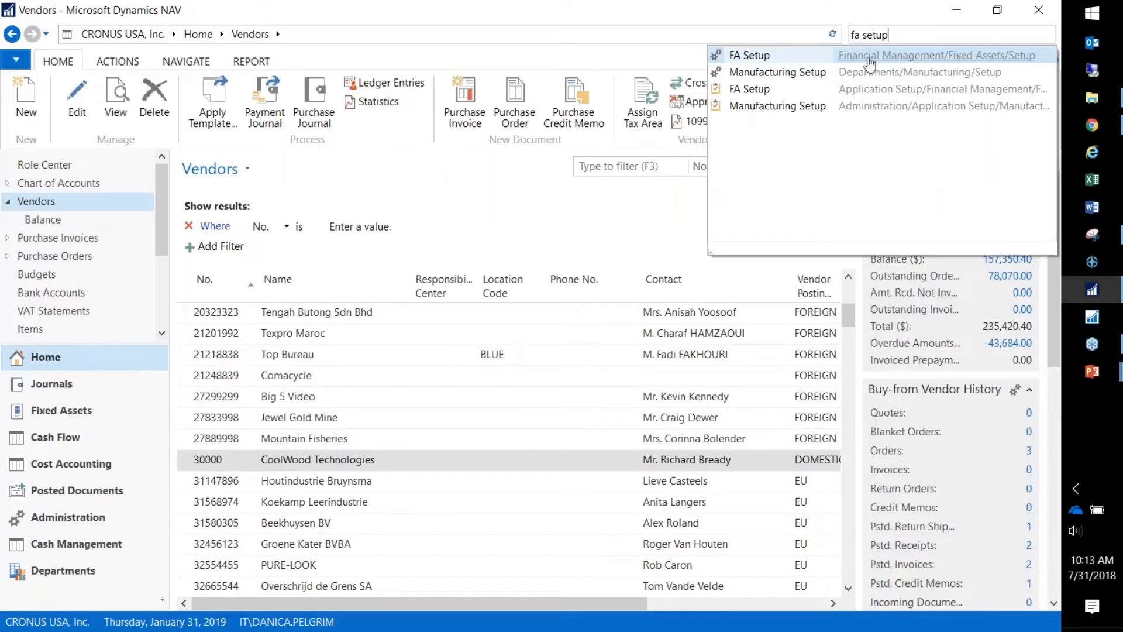
{"action": "left_click", "coordinate": [915, 58]}
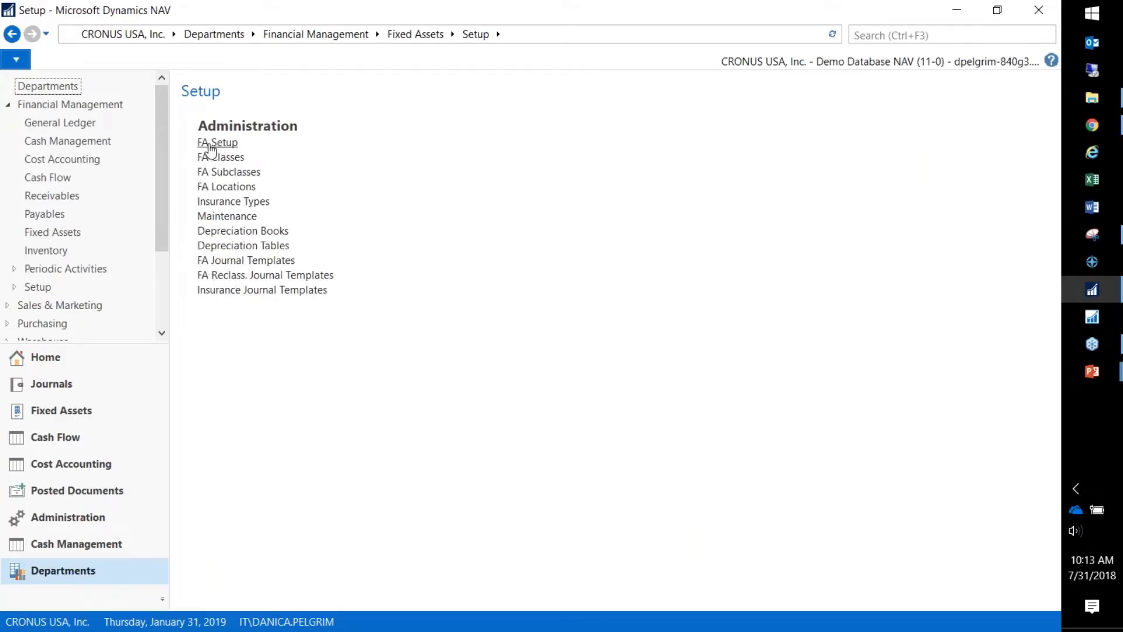
{"action": "left_click", "coordinate": [453, 35]}
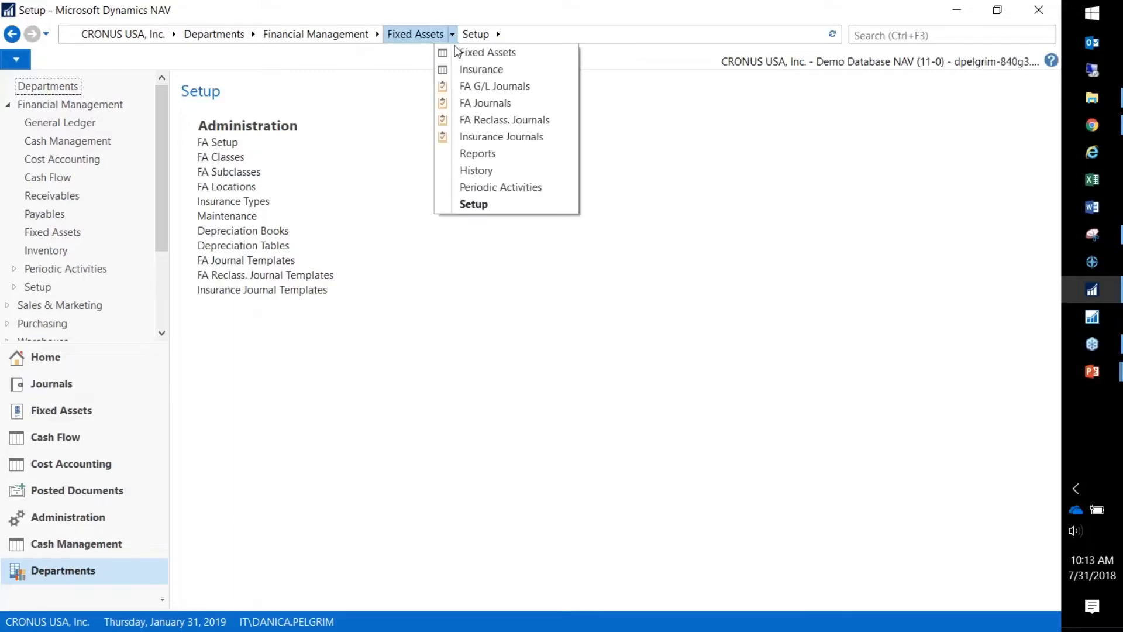
{"action": "left_click", "coordinate": [465, 53]}
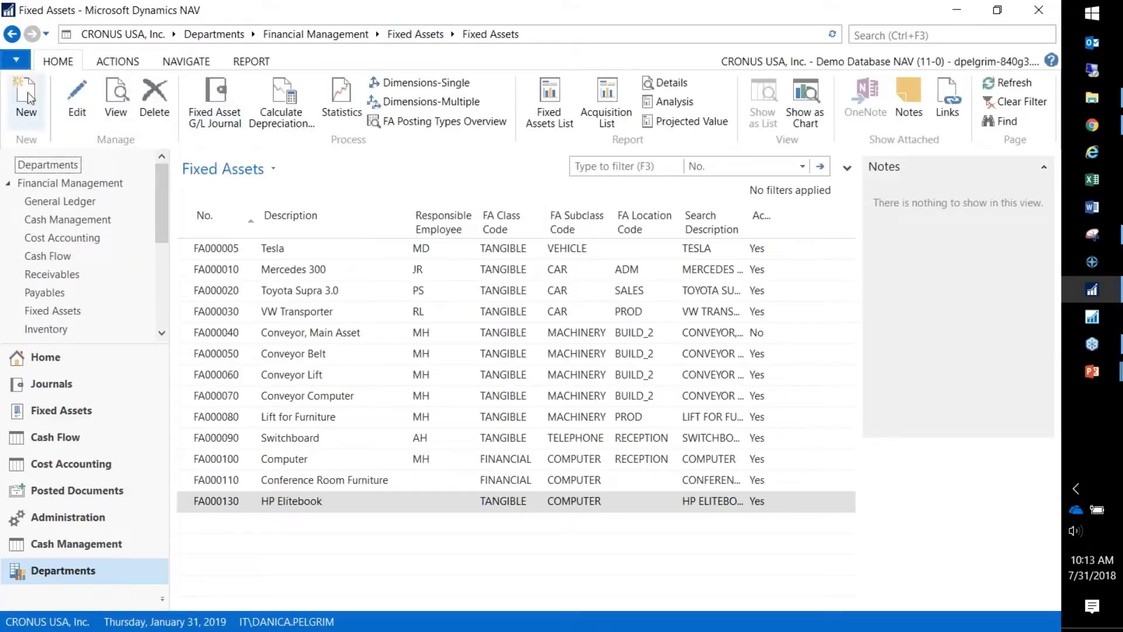
Create a new fixed asset with the description "Pickup Truck".
{"action": "left_click", "coordinate": [25, 98]}
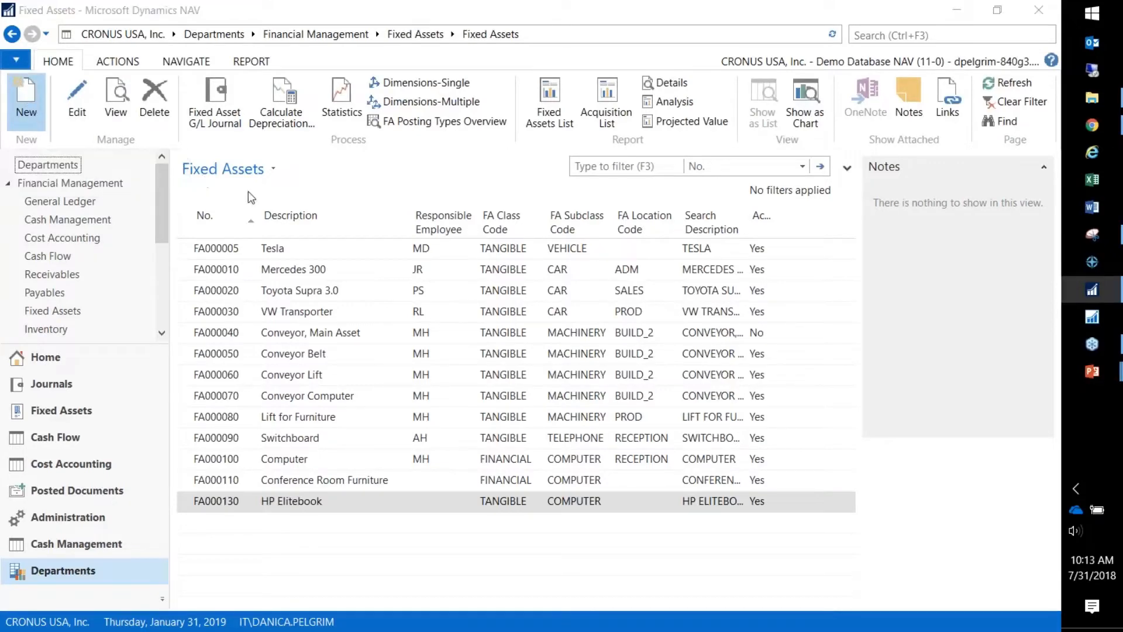
{"action": "left_click_drag", "start_coordinate": [1003, 208], "coordinate": [431, 62]}
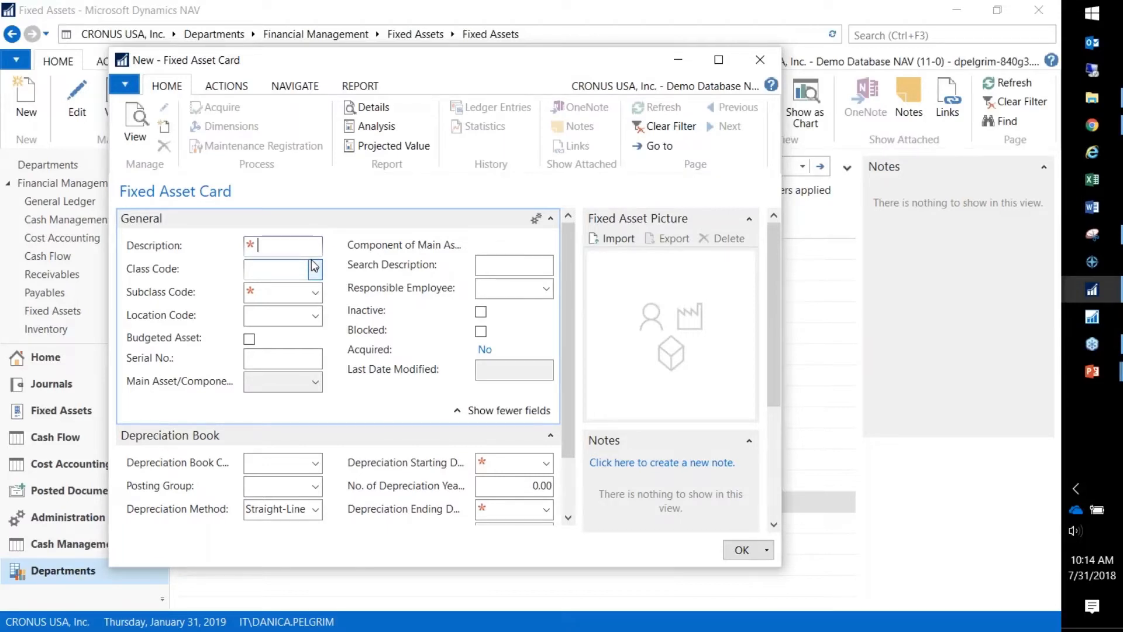
{"action": "type", "text": "Pickup Truck"}
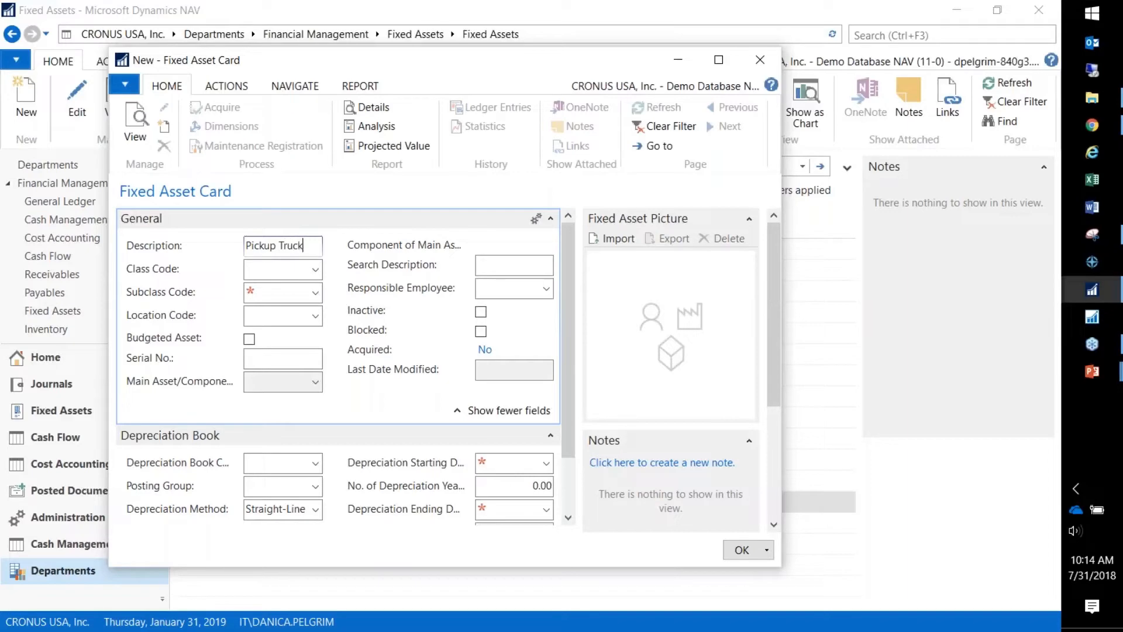
{"action": "key", "text": "Tab"}
Assign the VEHICLE subclass to the Pickup Truck asset.
{"action": "left_click", "coordinate": [316, 297]}
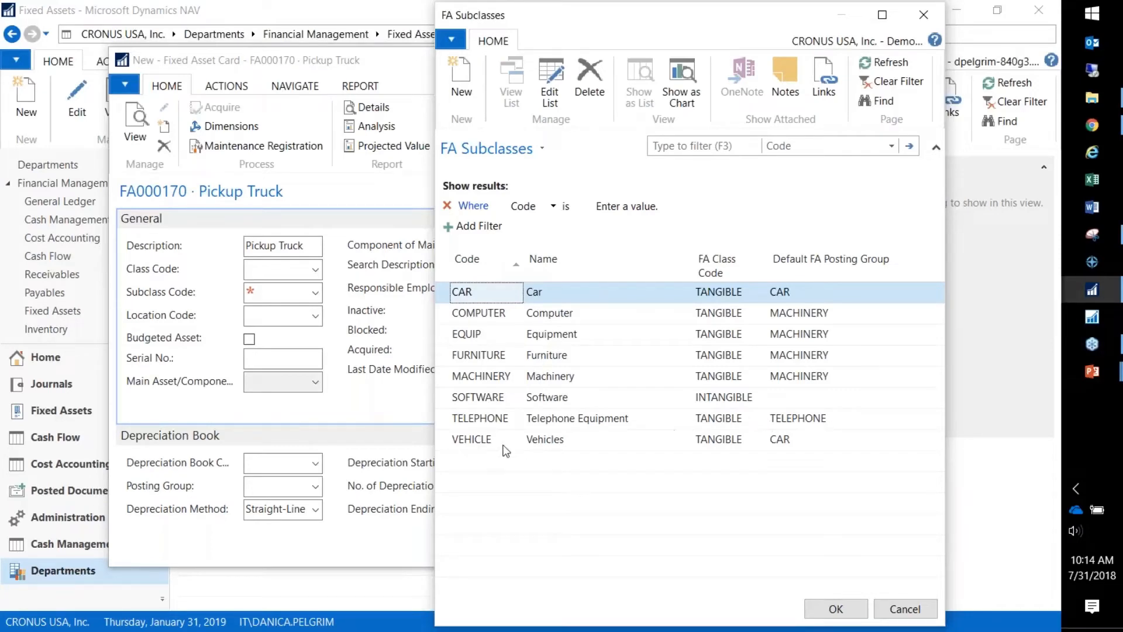
{"action": "left_click", "coordinate": [473, 441]}
{"action": "left_click", "coordinate": [831, 607]}
{"action": "key", "text": "Tab"}
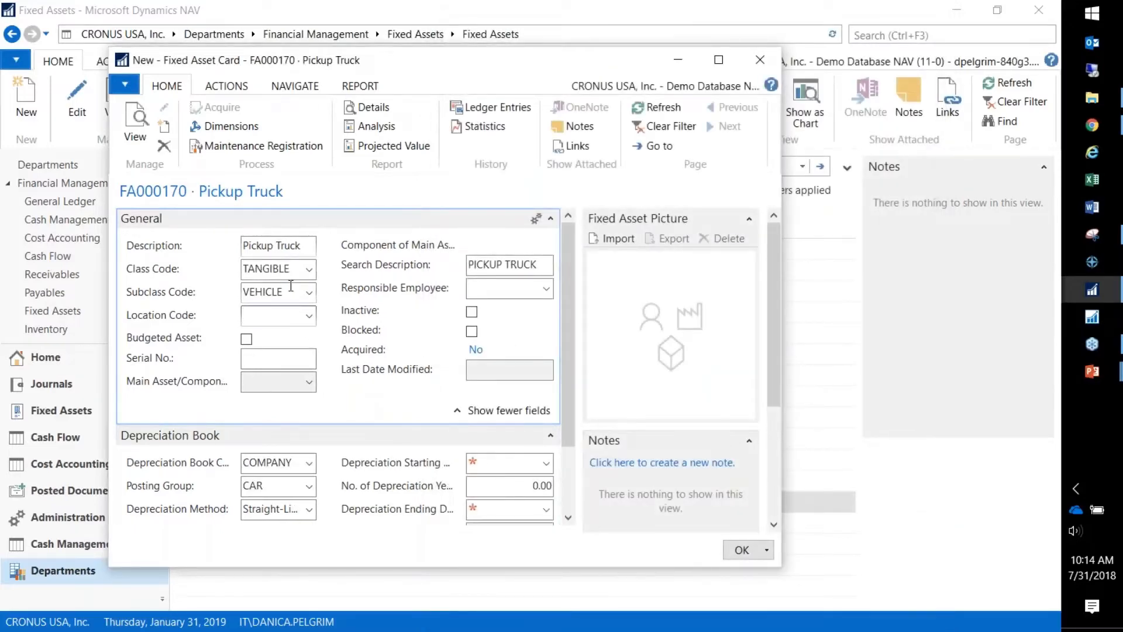
Maximize the Pickup Truck asset card and set the depreciation starting date to 1/31/2019.
{"action": "left_click", "coordinate": [294, 461]}
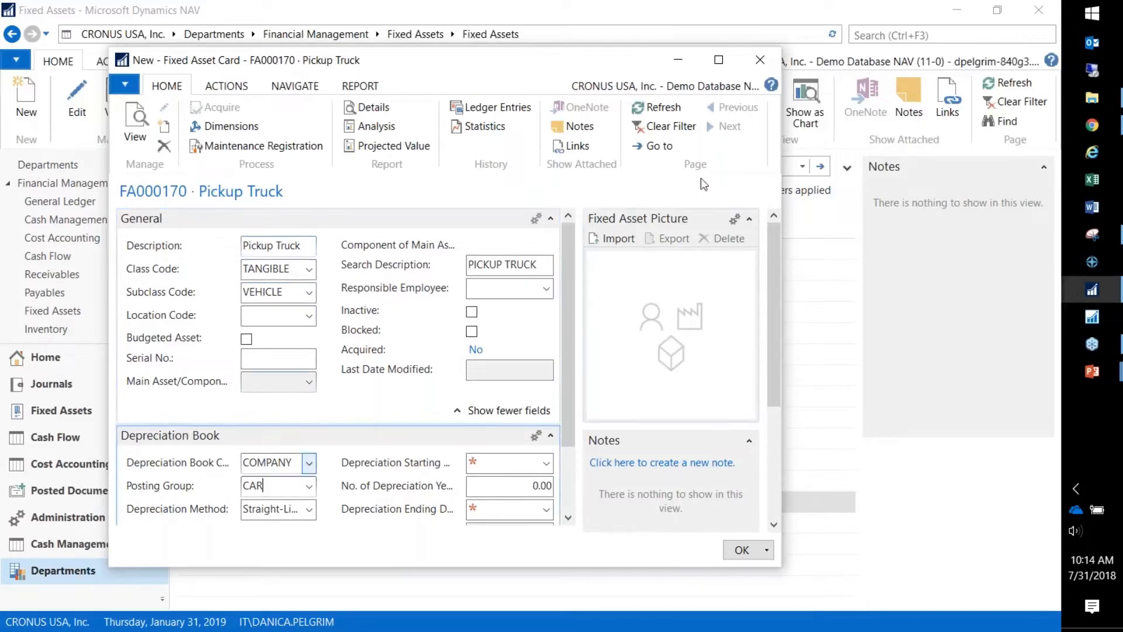
{"action": "left_click", "coordinate": [722, 58]}
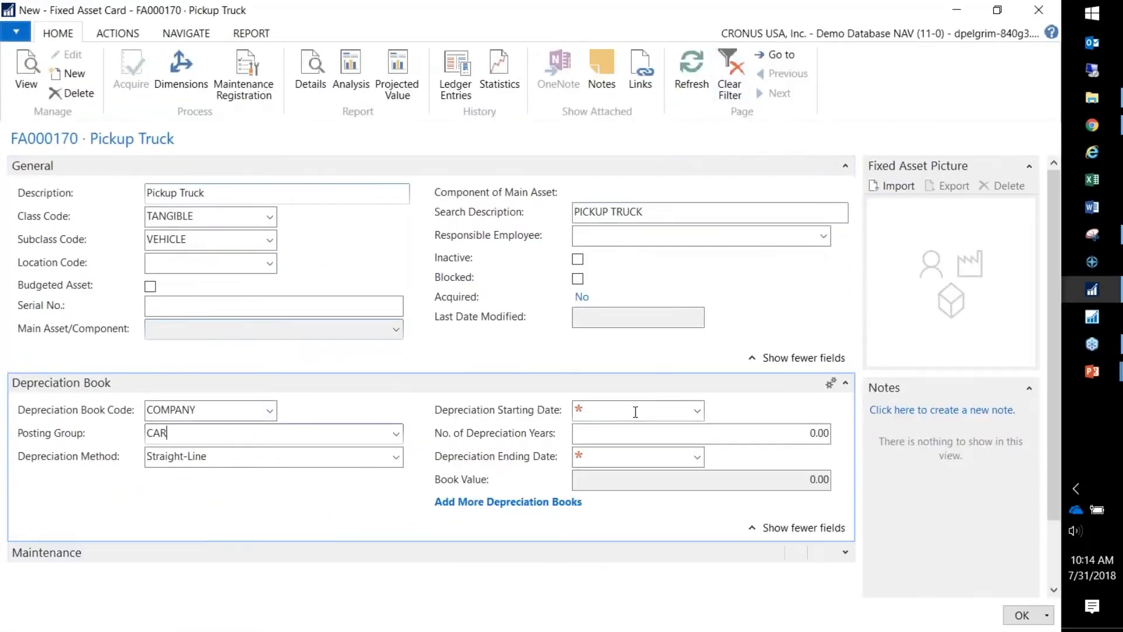
{"action": "left_click", "coordinate": [637, 412]}
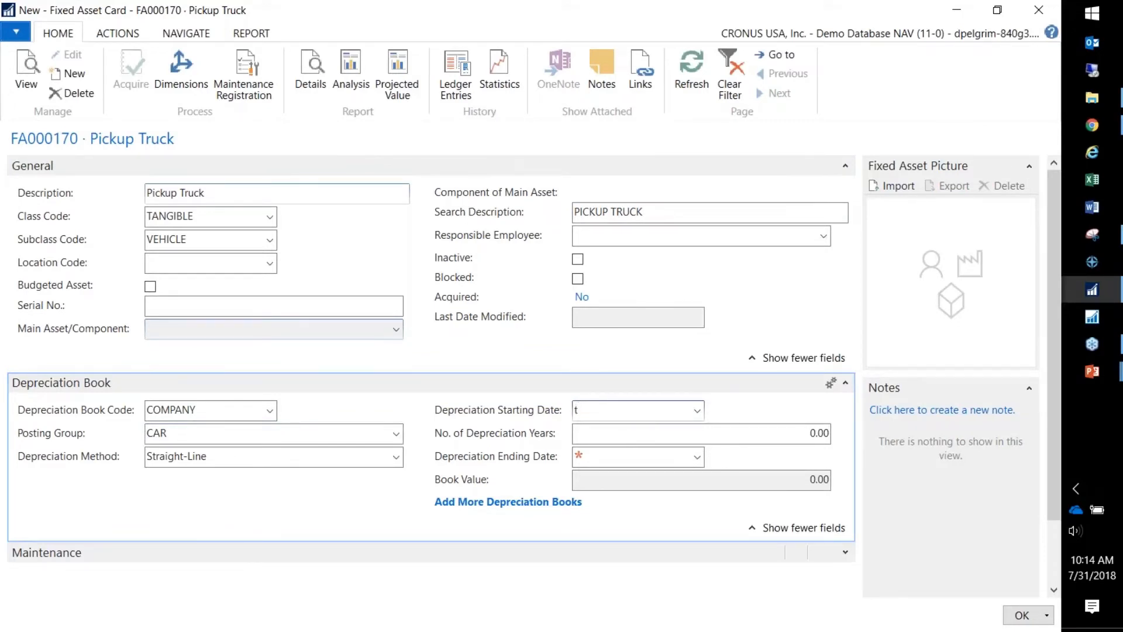
{"action": "type", "text": "1/31/2019"}
{"action": "key", "text": "Tab"}
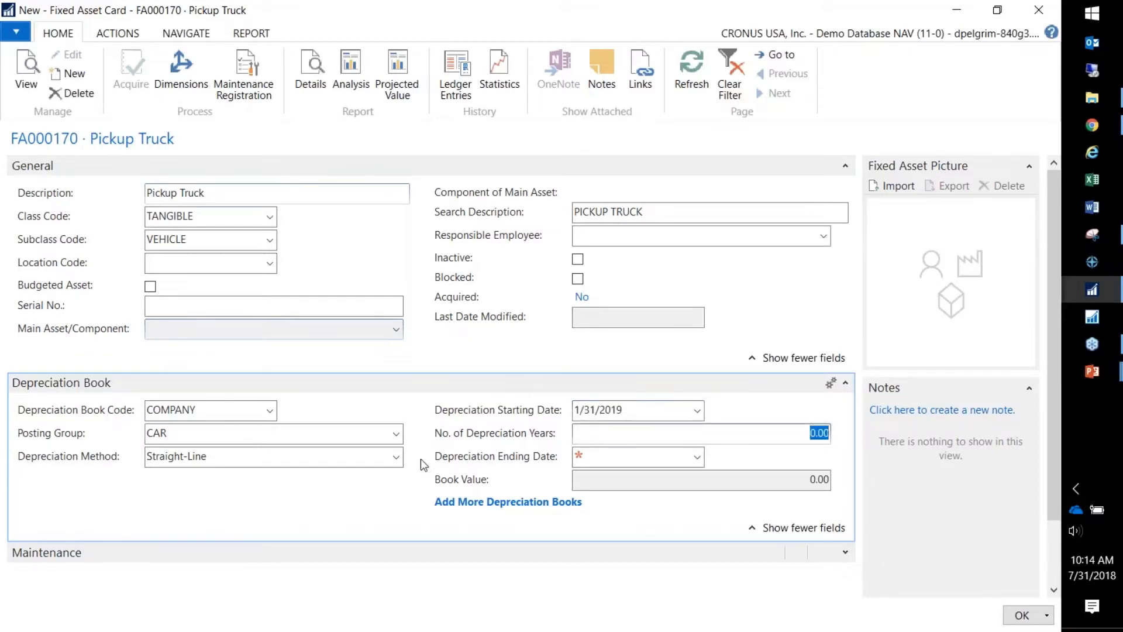
Look over the available depreciation methods, keep Straight-Line, and set the number of depreciation years to 5.
{"action": "left_click", "coordinate": [397, 458]}
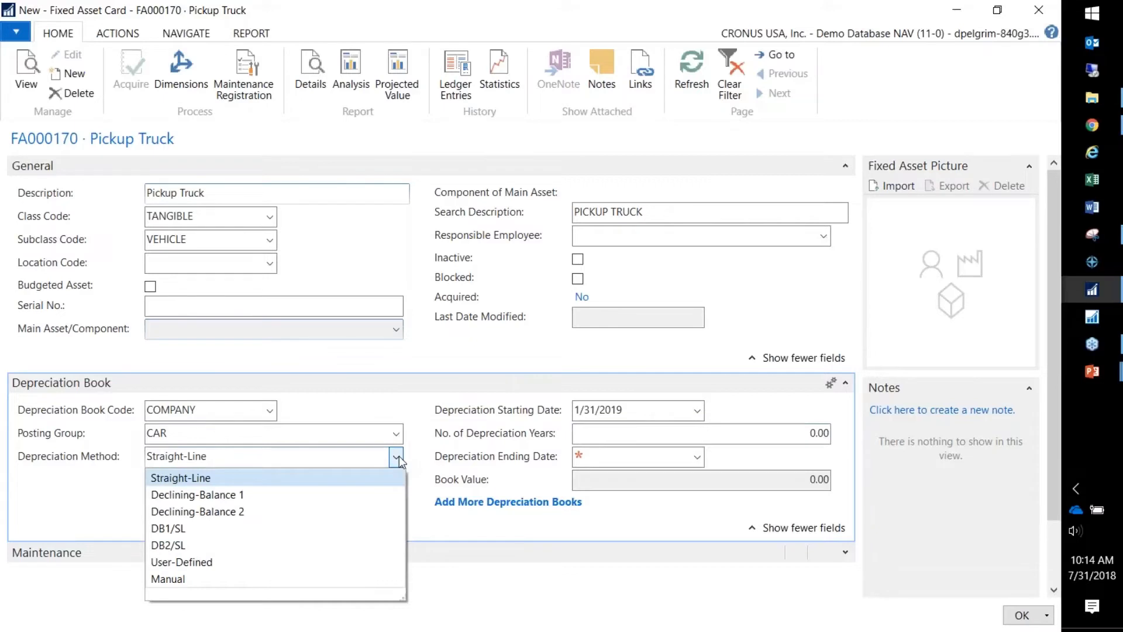
{"action": "left_click", "coordinate": [399, 456]}
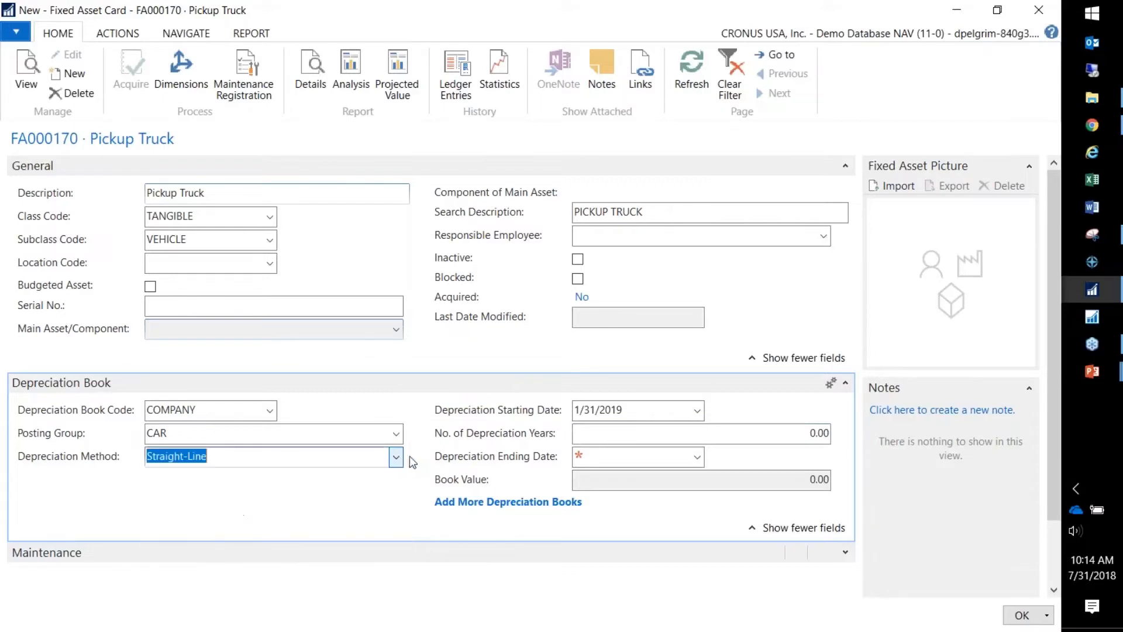
{"action": "left_click", "coordinate": [782, 436]}
{"action": "type", "text": "5"}
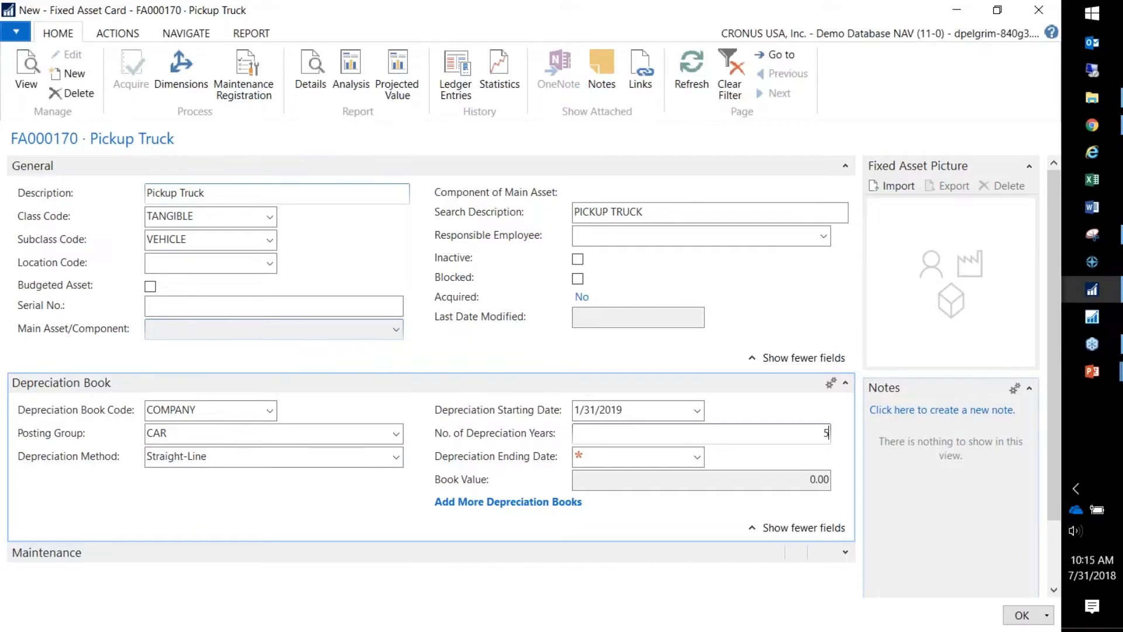
{"action": "key", "text": "Tab"}
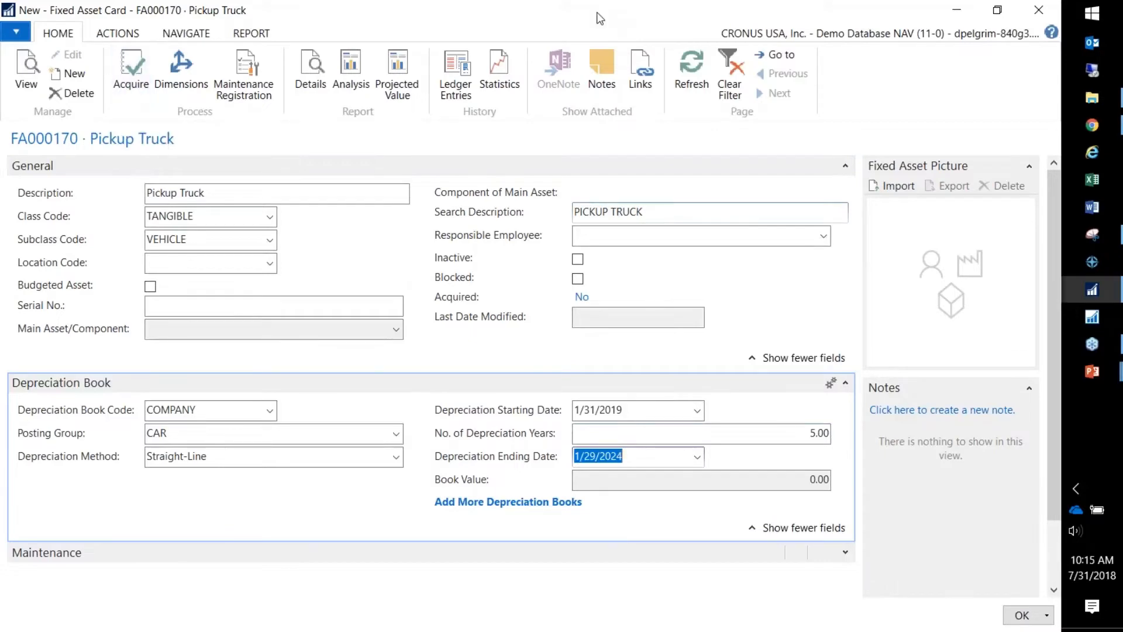
{"action": "left_click_drag", "start_coordinate": [600, 16], "coordinate": [1122, 155]}
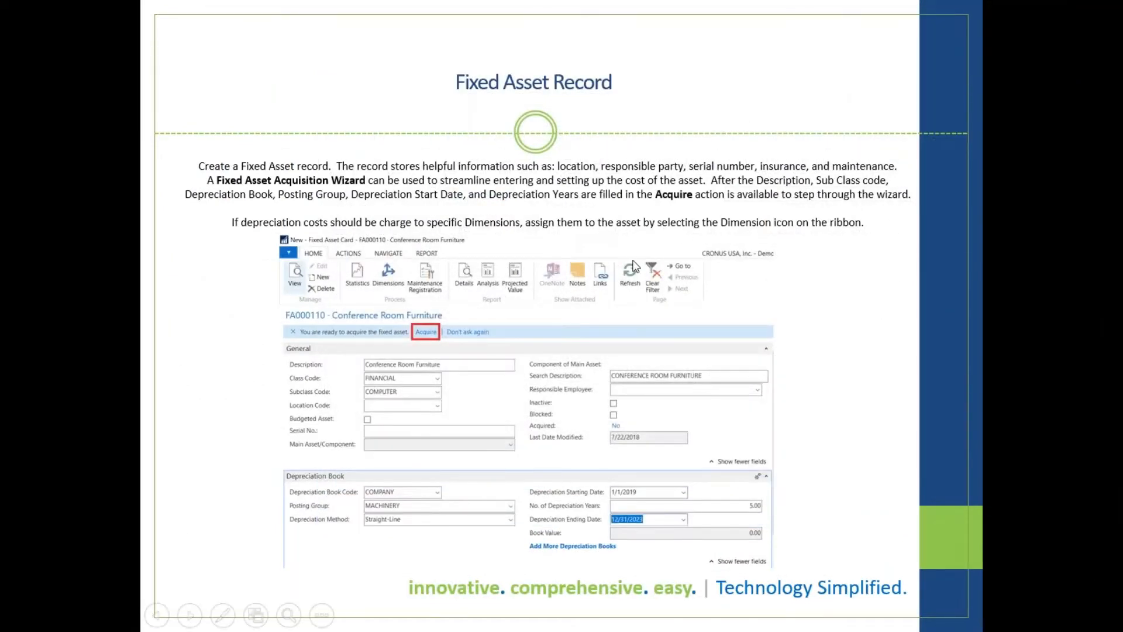
{"action": "left_click", "coordinate": [634, 267]}
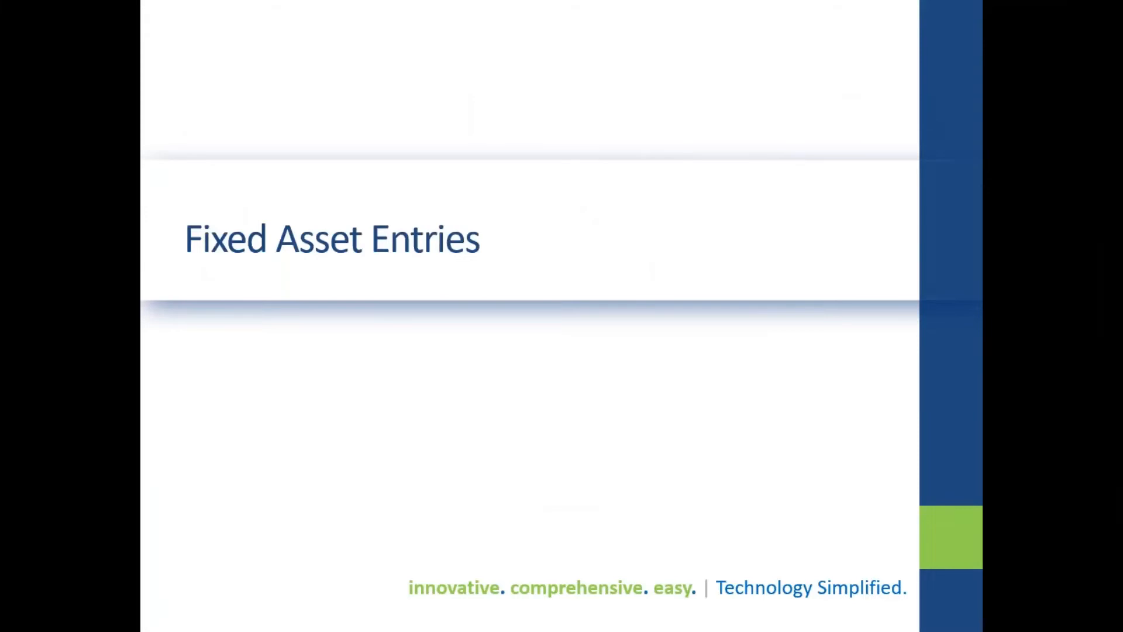
{"action": "key", "text": "Right"}
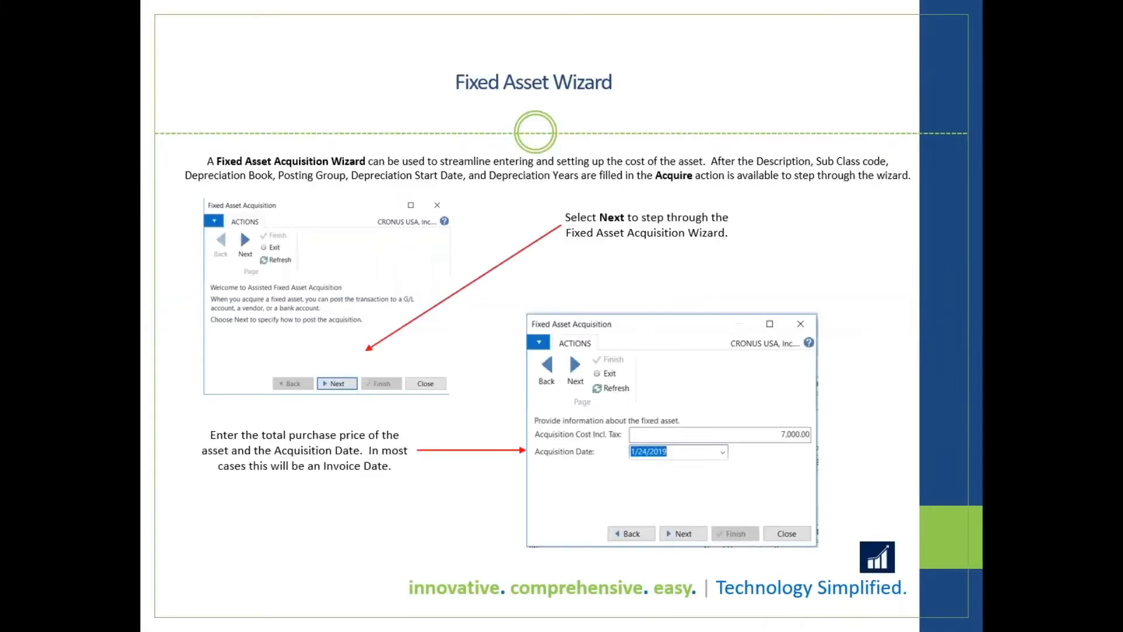
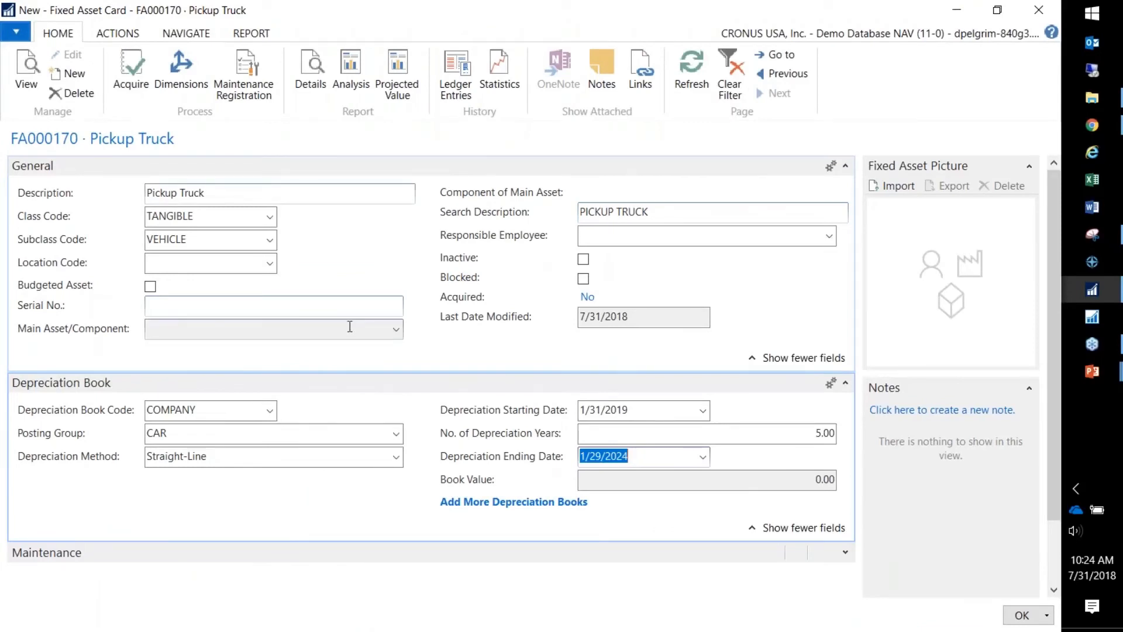
Review the Pickup Truck's class, subclass, depreciation book, posting group, depreciation starting date and number of depreciation years.
{"action": "left_click", "coordinate": [213, 216]}
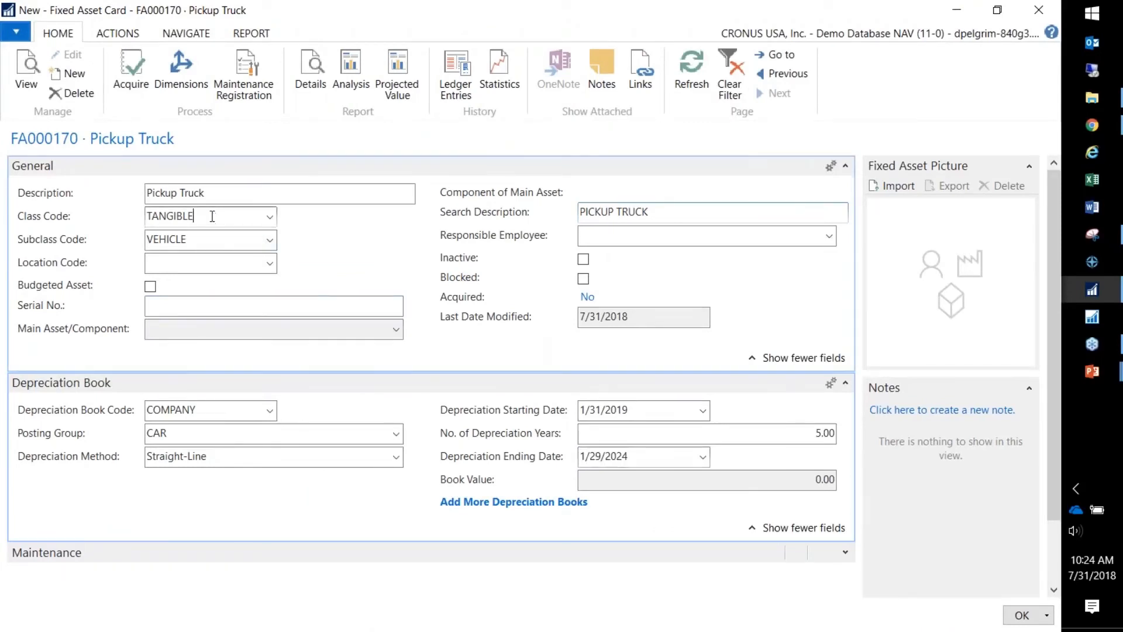
{"action": "left_click", "coordinate": [201, 234]}
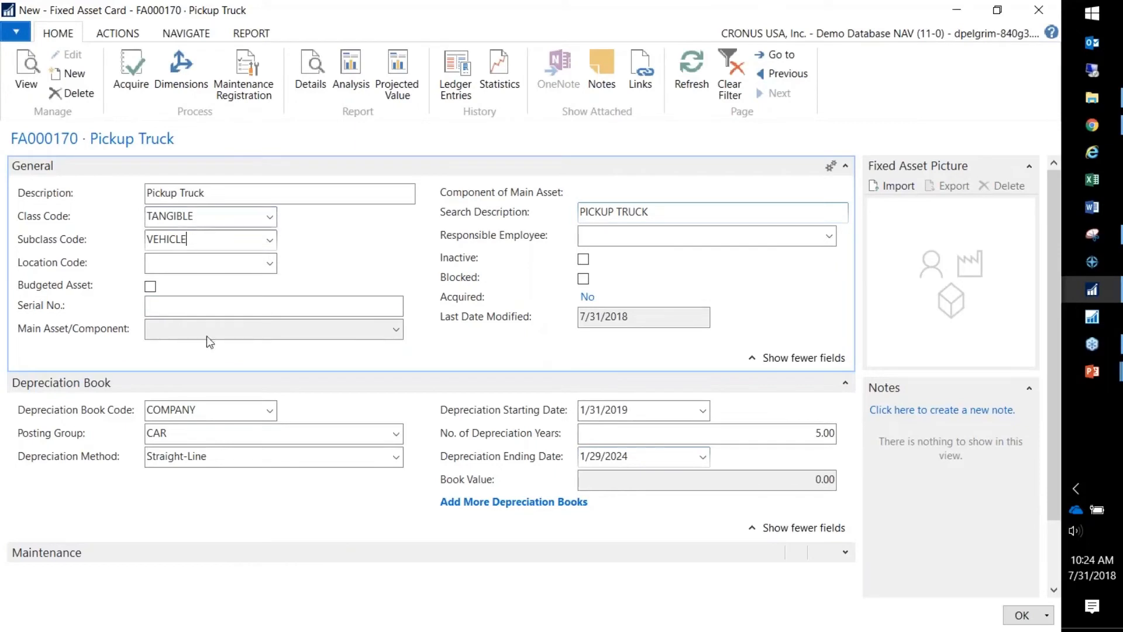
{"action": "left_click", "coordinate": [208, 411]}
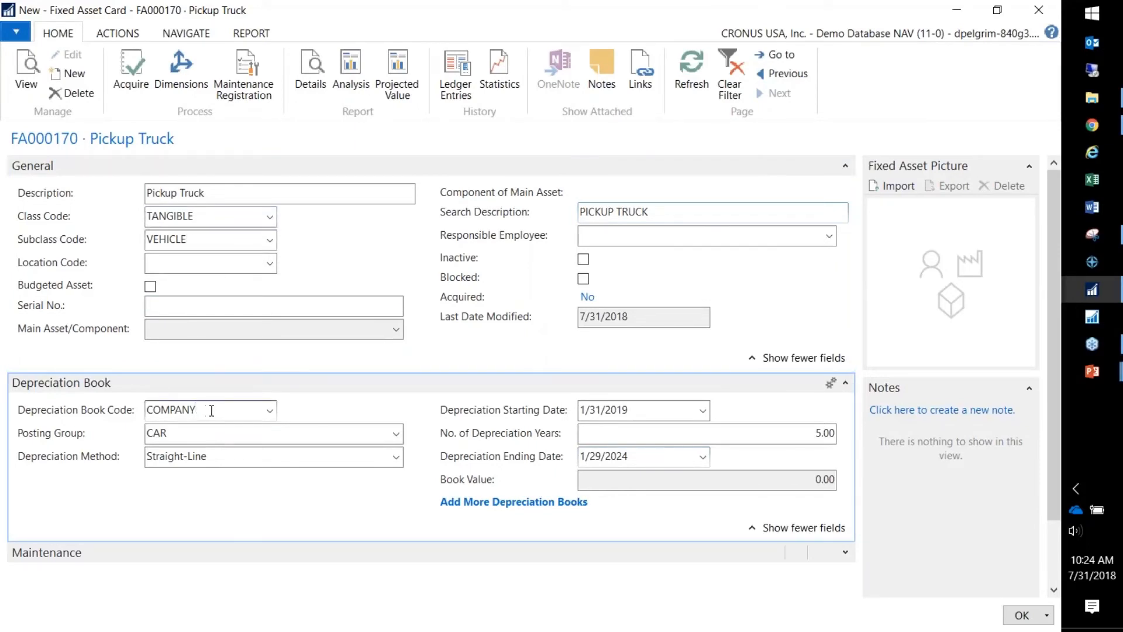
{"action": "left_click", "coordinate": [261, 435]}
{"action": "left_click", "coordinate": [624, 410]}
{"action": "left_click", "coordinate": [628, 437]}
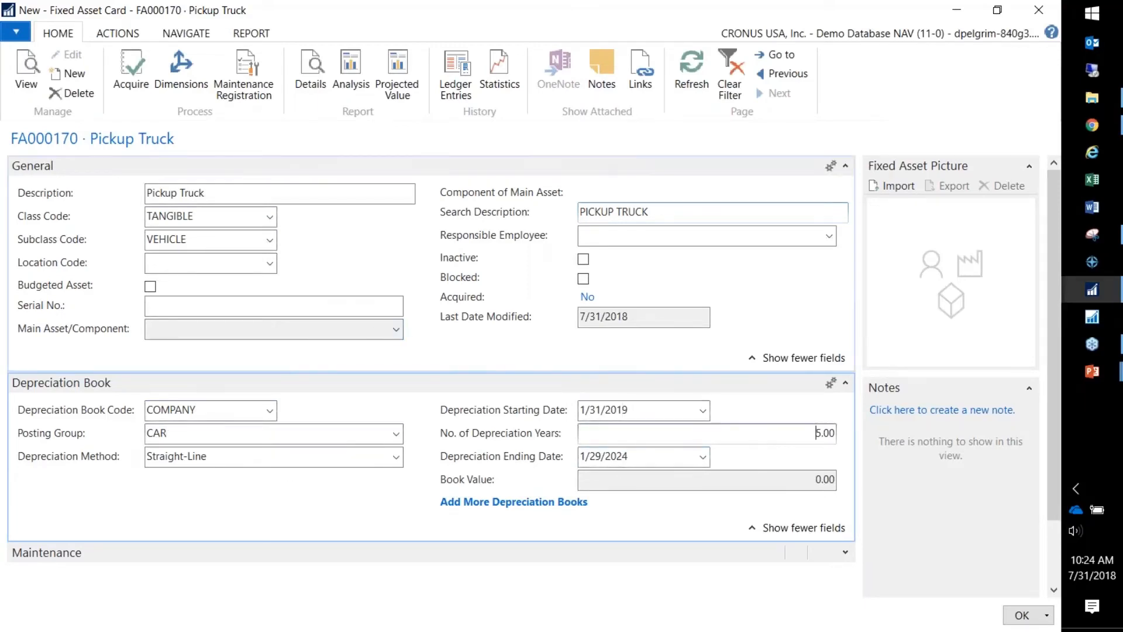
Start the assisted acquisition of the Pickup Truck and enter an acquisition cost of 40,000 including tax, keeping the 1/31/2019 acquisition date.
{"action": "left_click", "coordinate": [129, 71]}
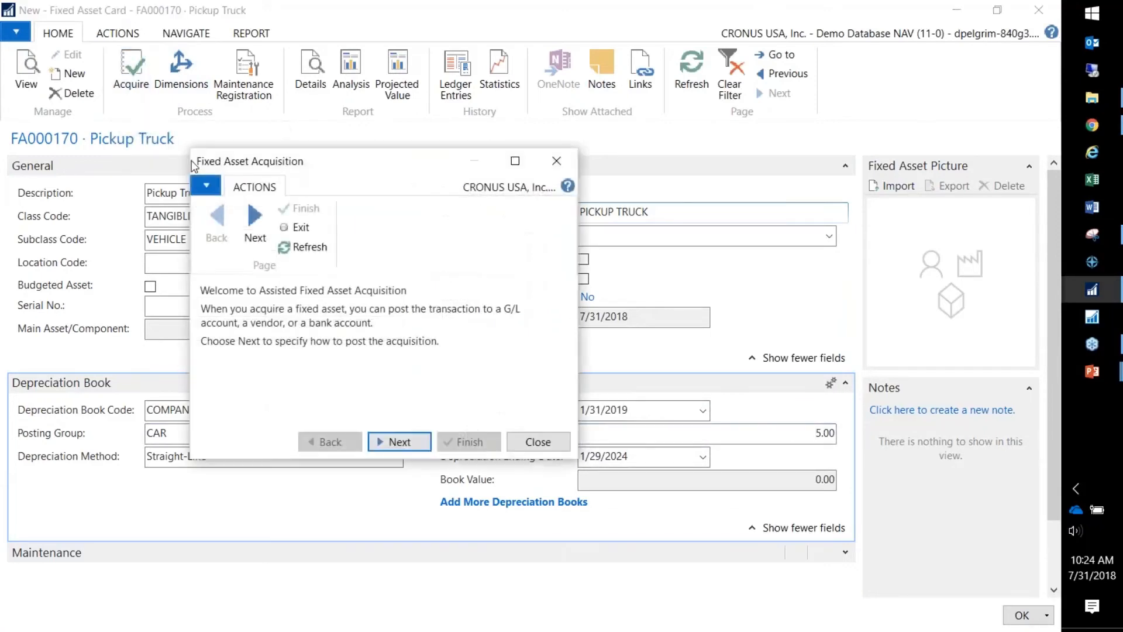
{"action": "left_click", "coordinate": [403, 444]}
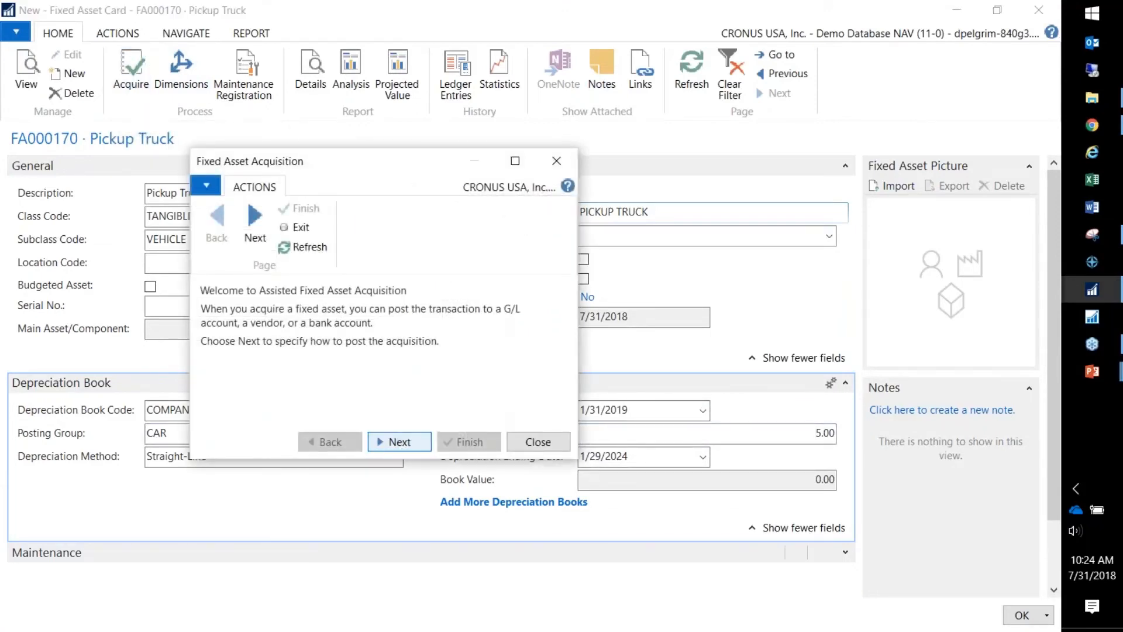
{"action": "left_click", "coordinate": [458, 309]}
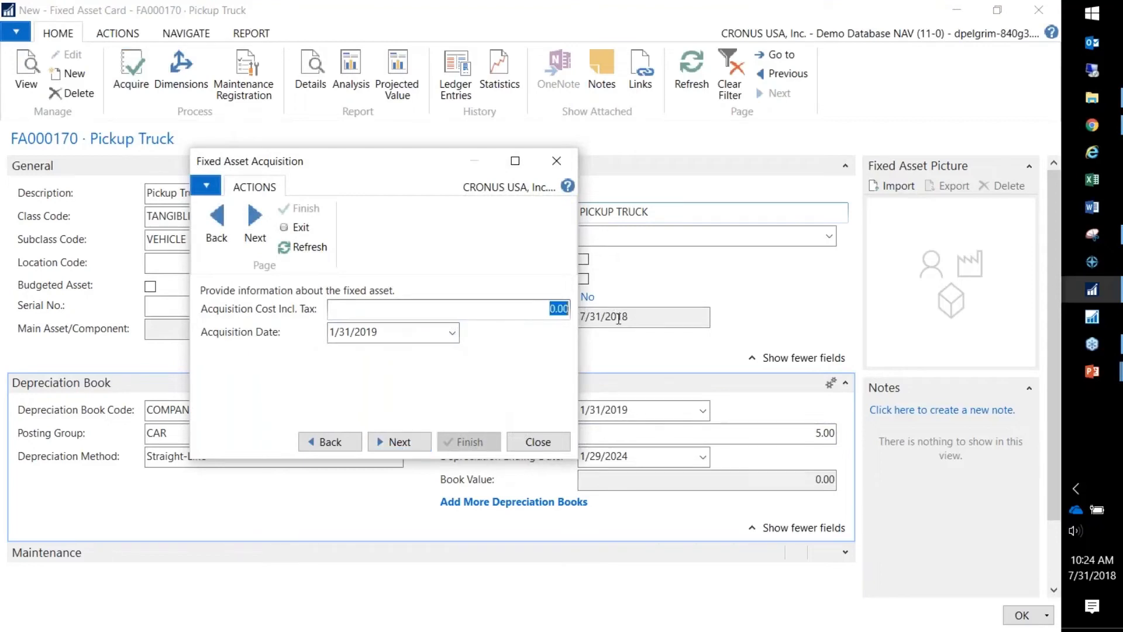
{"action": "type", "text": "4"}
{"action": "type", "text": "0,000"}
{"action": "key", "text": "Tab"}
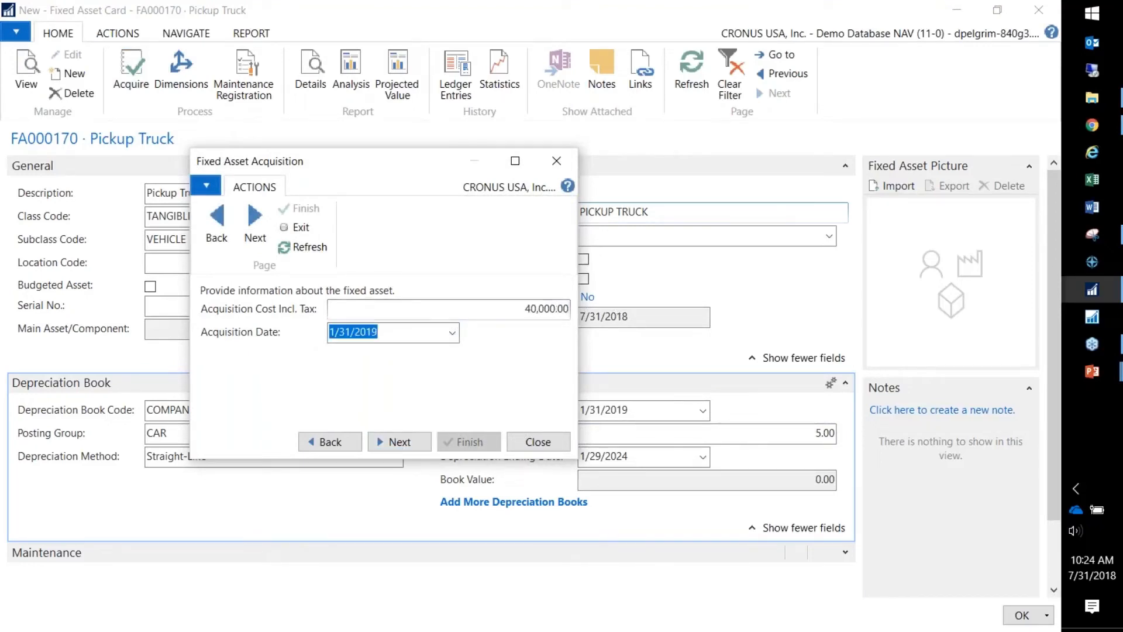
{"action": "left_click", "coordinate": [400, 445]}
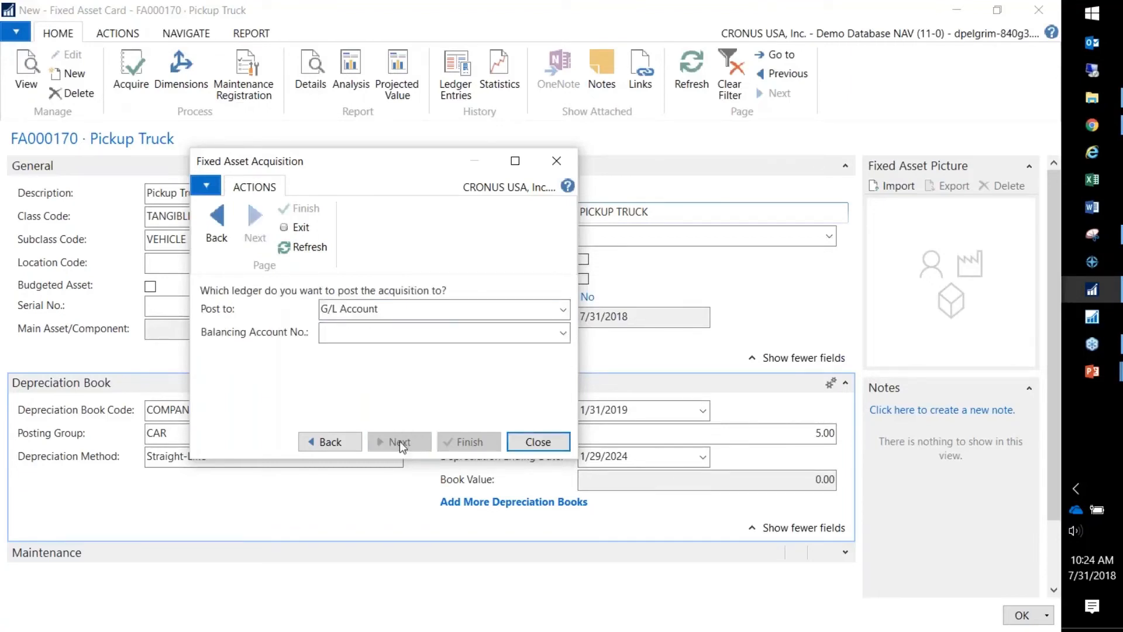
Post the acquisition to the vendor CoolWood Technologies with the external document number INV986.
{"action": "left_click", "coordinate": [562, 311]}
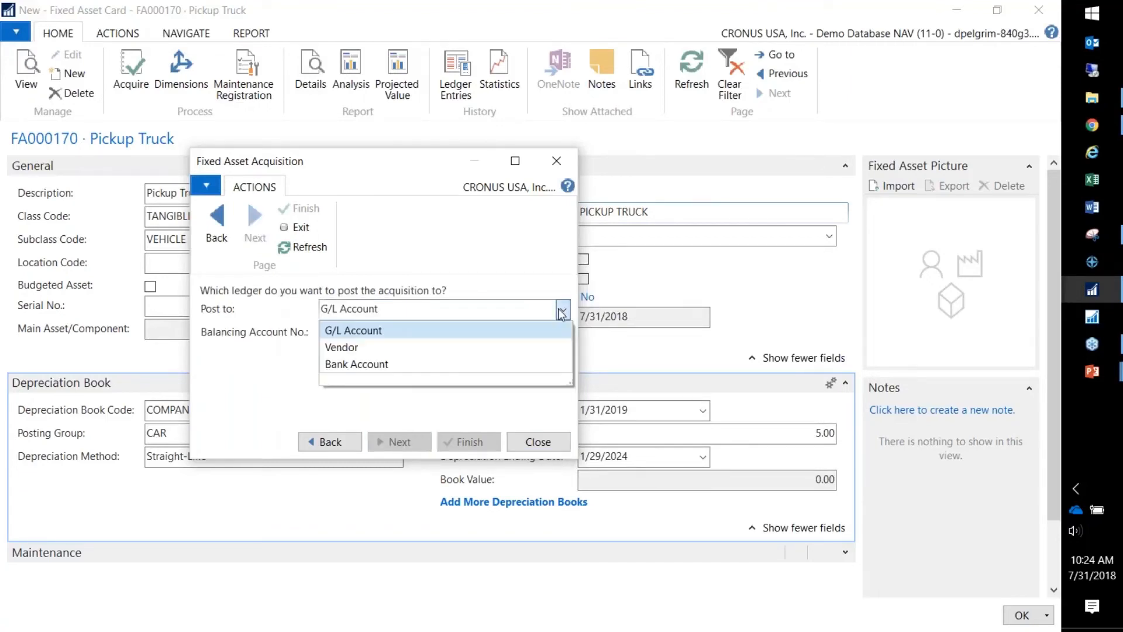
{"action": "left_click", "coordinate": [357, 349]}
{"action": "left_click", "coordinate": [367, 333]}
{"action": "type", "text": "30000"}
{"action": "key", "text": "Tab"}
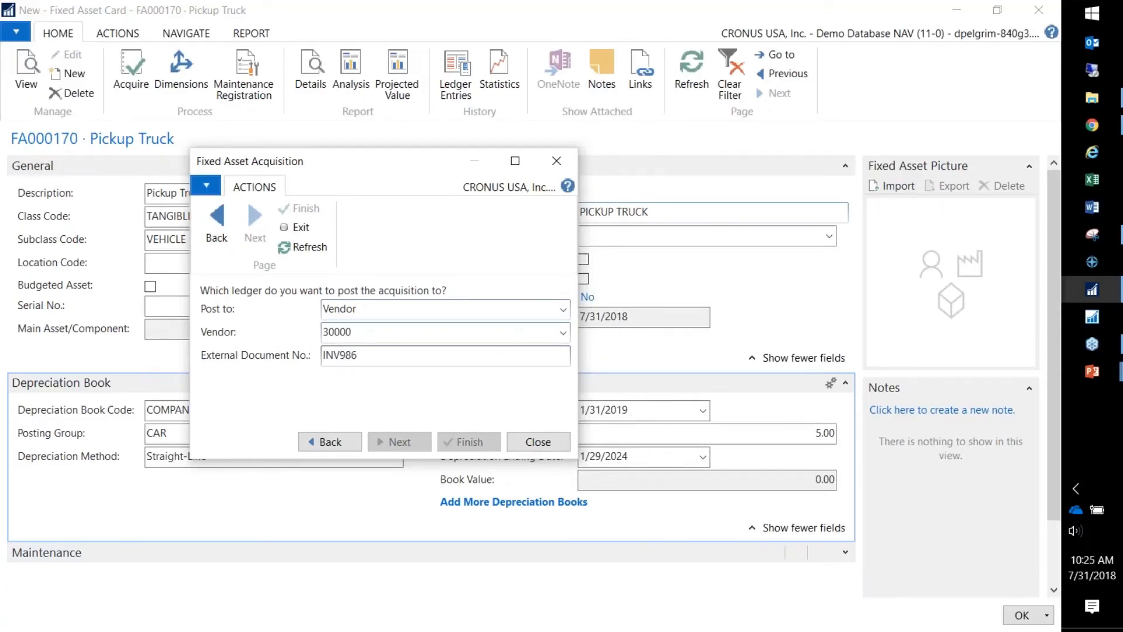
{"action": "key", "text": "Tab"}
{"action": "key", "text": "Return"}
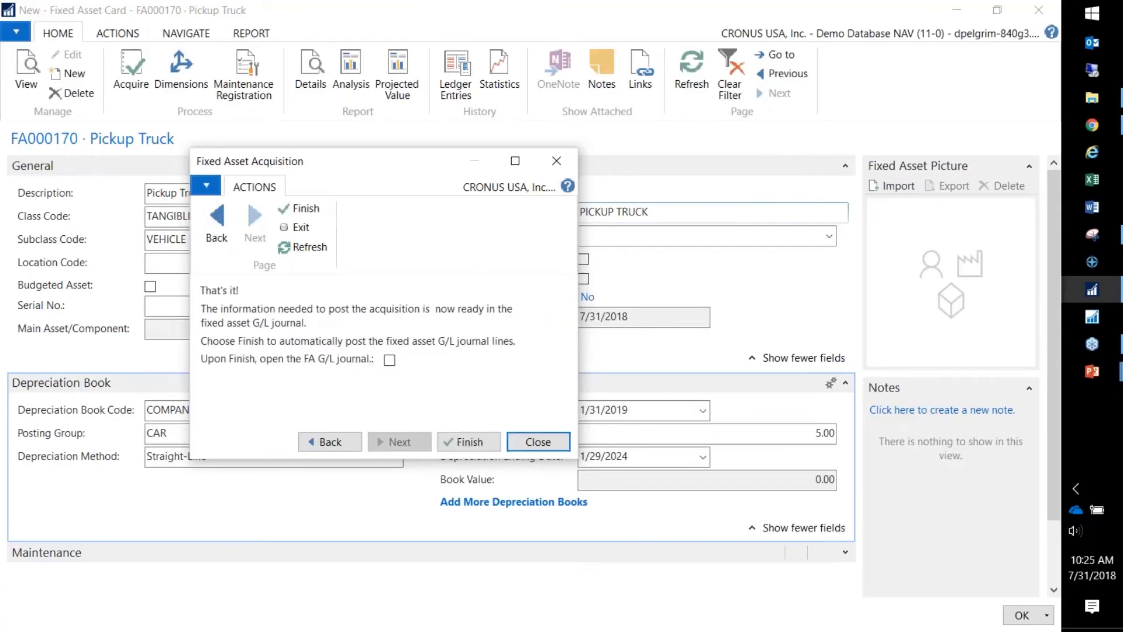
Finish the acquisition wizard with the option to open the FA G/L journal, and check the vendor line in the journal.
{"action": "left_click", "coordinate": [390, 360]}
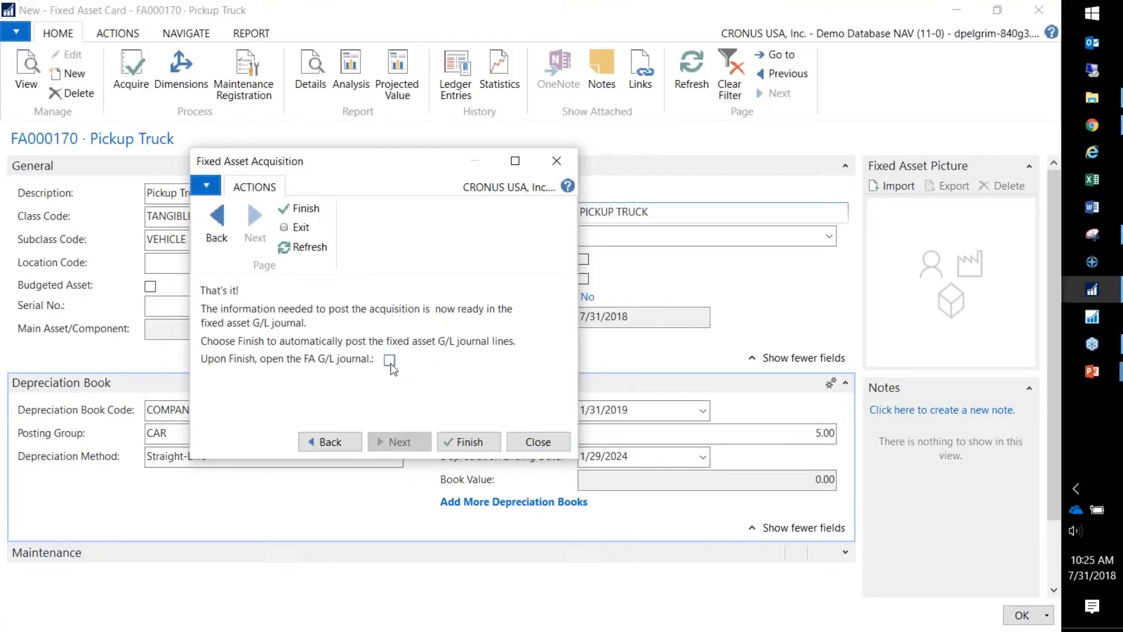
{"action": "left_click", "coordinate": [469, 441]}
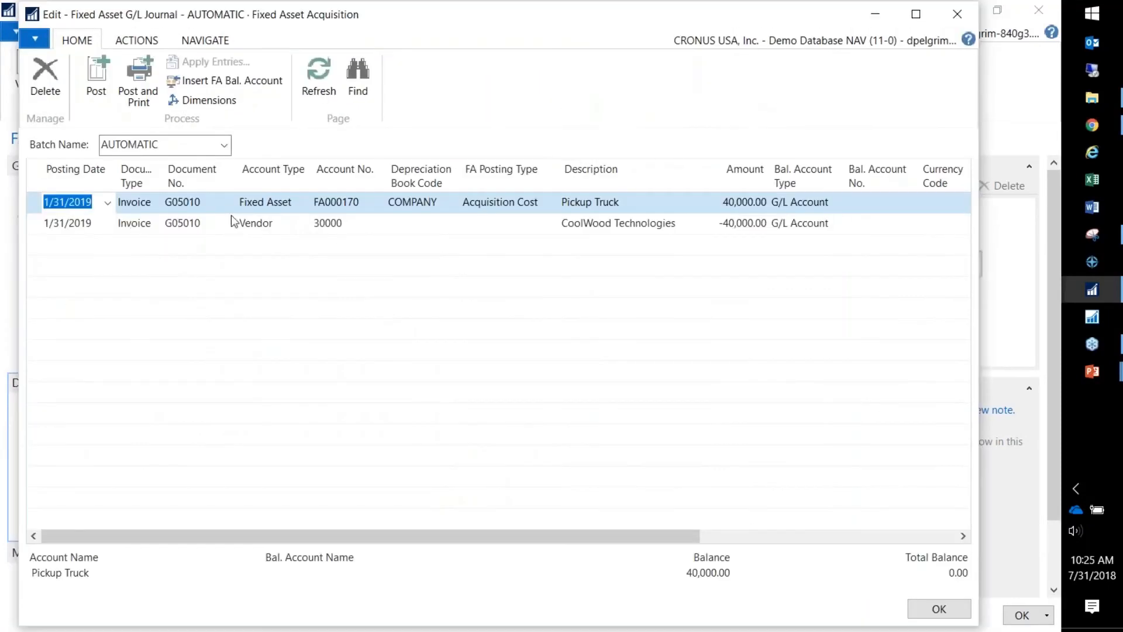
{"action": "left_click", "coordinate": [358, 225]}
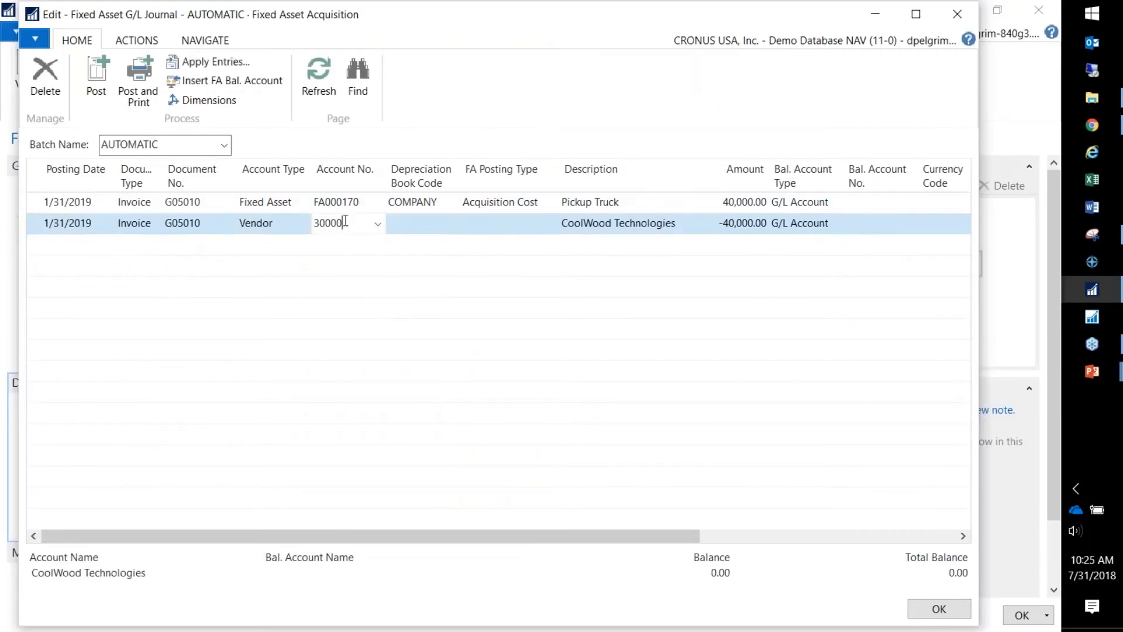
Post the Pickup Truck acquisition journal lines and close the Fixed Asset G/L Journal.
{"action": "left_click", "coordinate": [102, 93]}
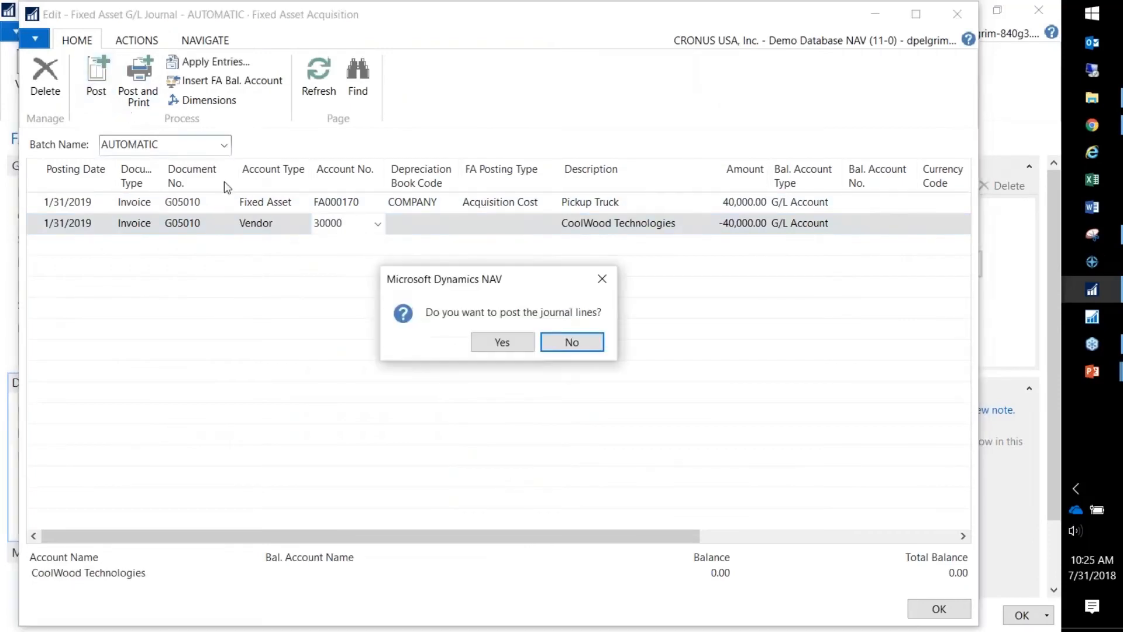
{"action": "left_click", "coordinate": [485, 340]}
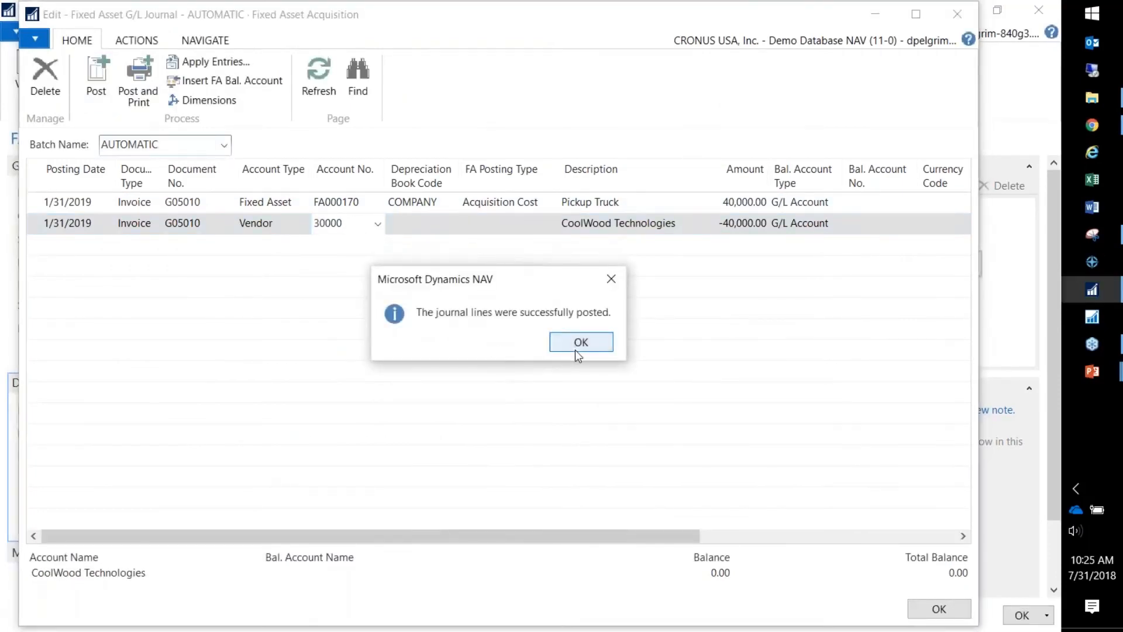
{"action": "left_click", "coordinate": [564, 349]}
{"action": "key", "text": "Escape"}
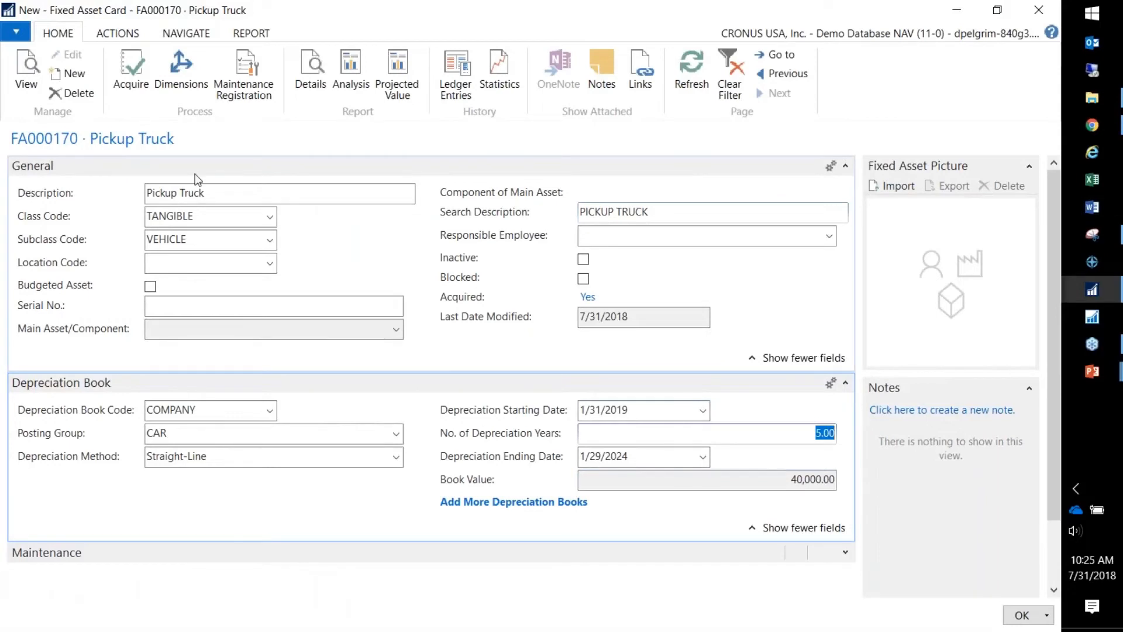
Examine the Pickup Truck's FA ledger entries, and return to the Fixed Assets list.
{"action": "left_click", "coordinate": [456, 75]}
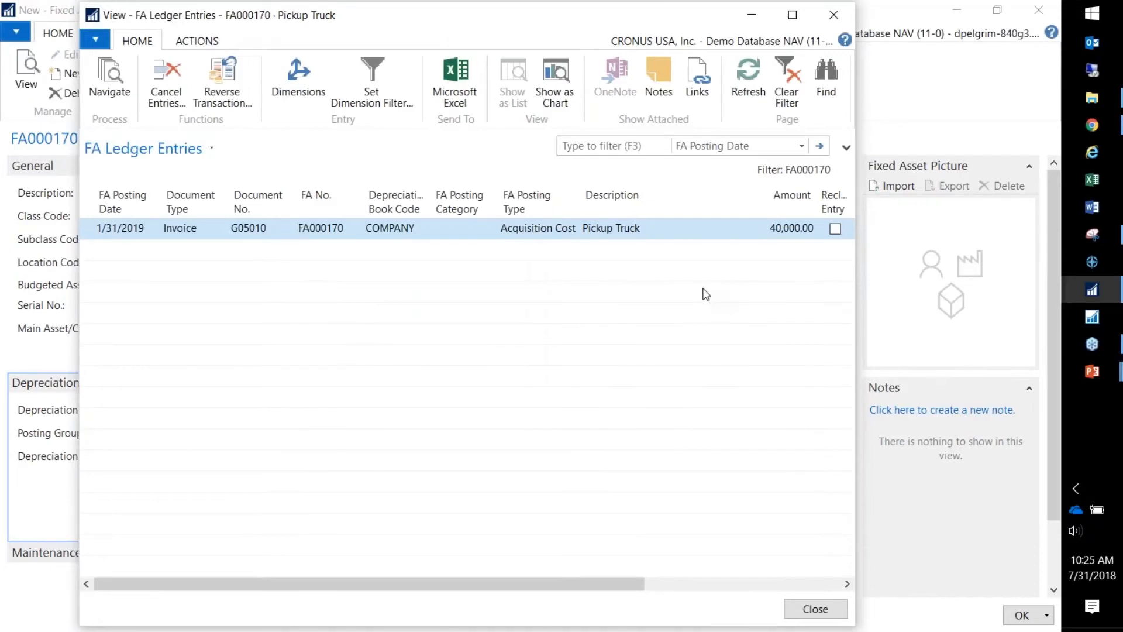
{"action": "key", "text": "Escape"}
{"action": "left_click", "coordinate": [217, 216]}
{"action": "left_click", "coordinate": [219, 240]}
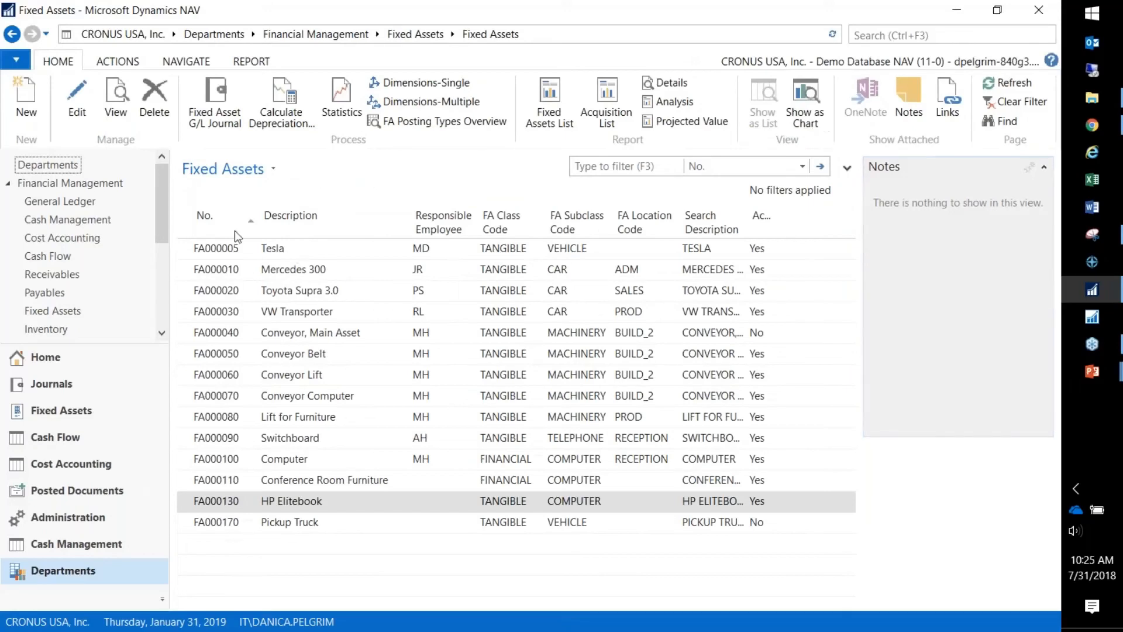
Create a purchase invoice for the vendor CoolWood Technologies and start its first line with the type Fixed Asset.
{"action": "left_click", "coordinate": [37, 358]}
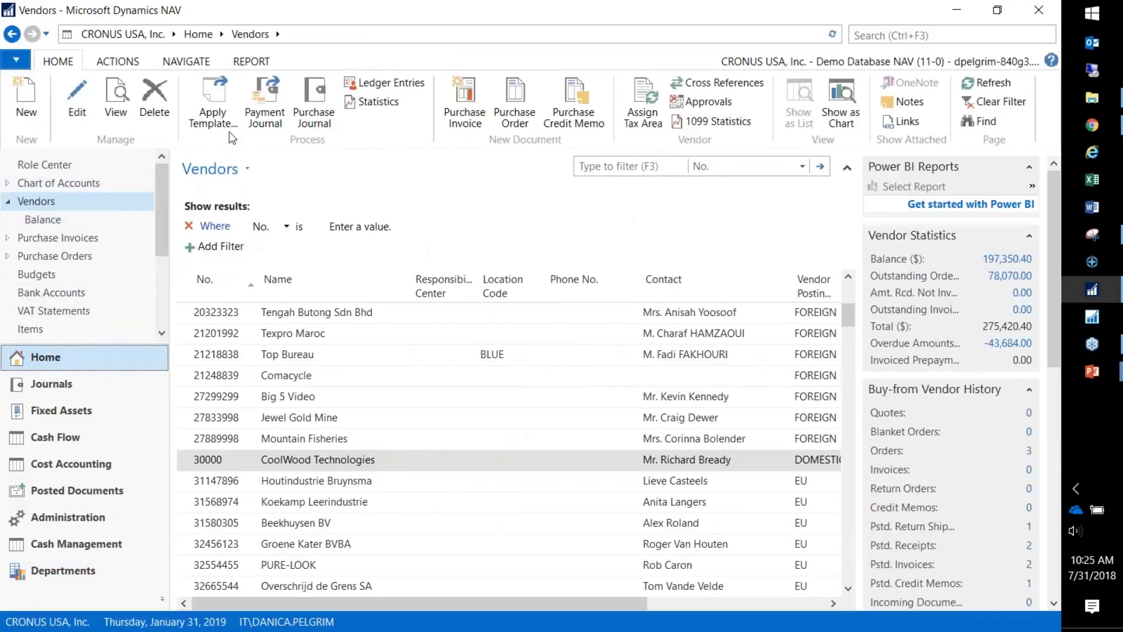
{"action": "left_click", "coordinate": [466, 110]}
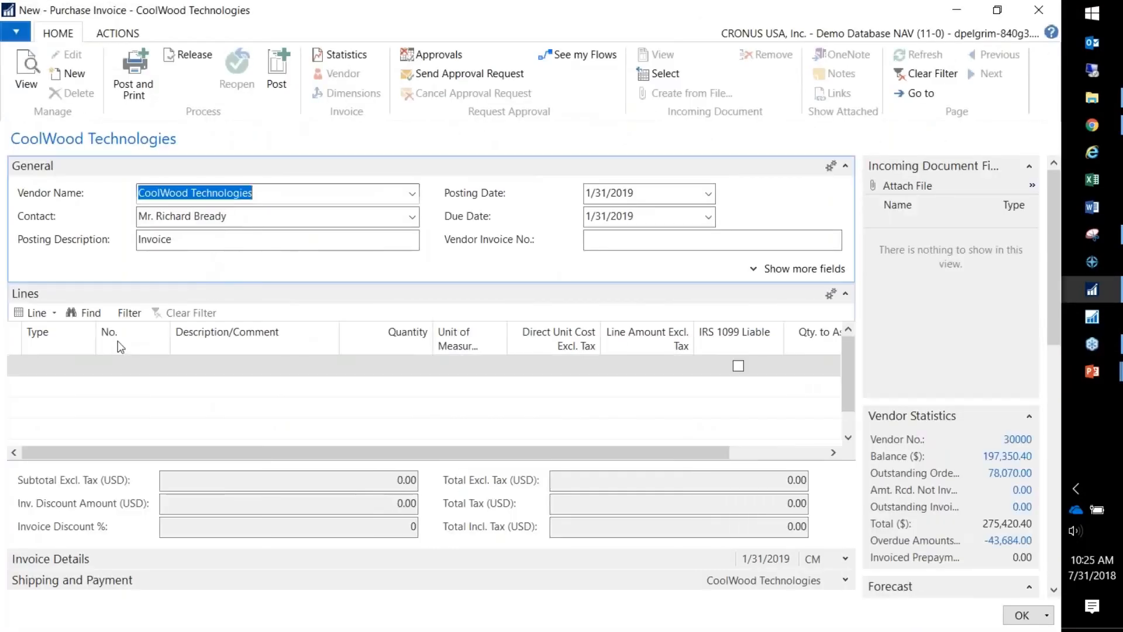
{"action": "left_click", "coordinate": [78, 361]}
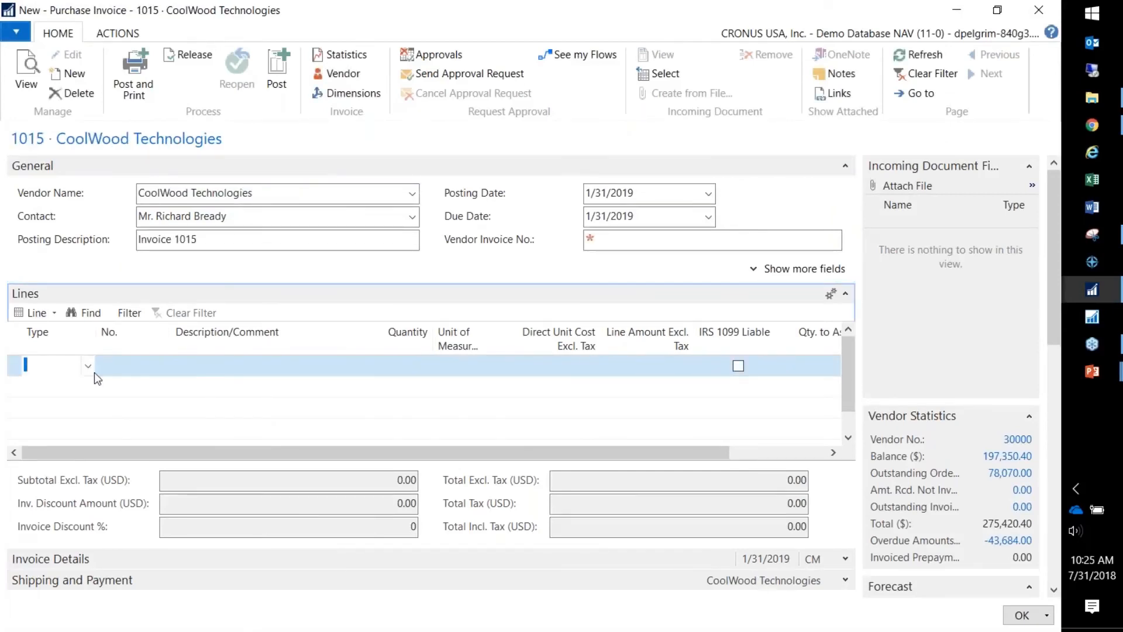
{"action": "left_click", "coordinate": [87, 367]}
{"action": "left_click", "coordinate": [71, 437]}
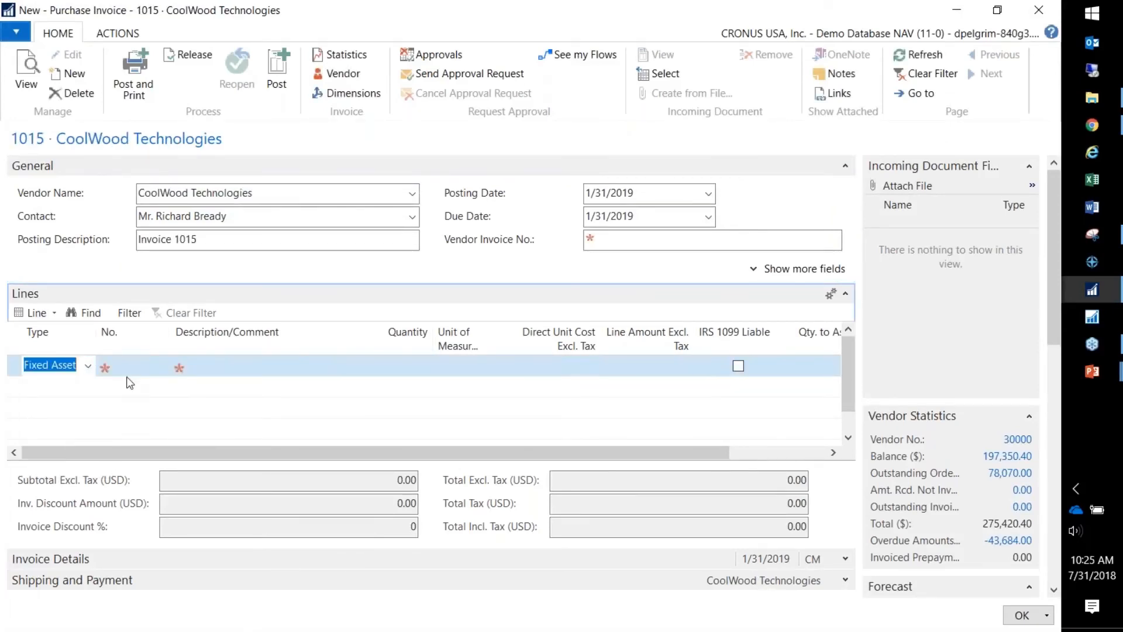
Choose the Pickup Truck asset FA000170 as the number of the invoice line.
{"action": "left_click", "coordinate": [125, 369]}
{"action": "left_click", "coordinate": [162, 365]}
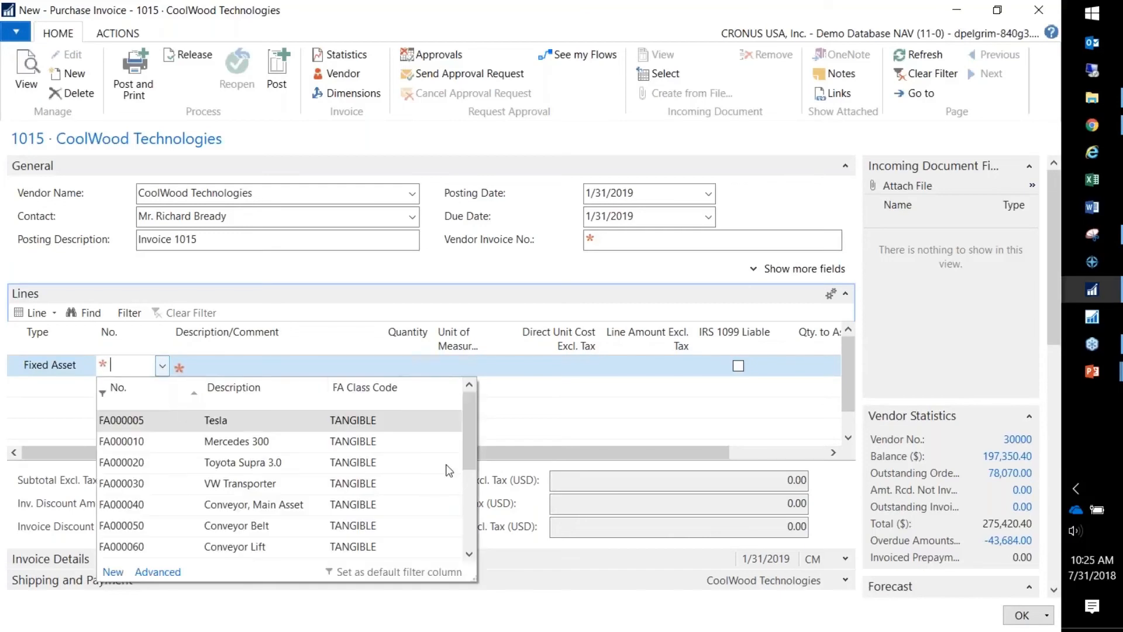
{"action": "left_click_drag", "start_coordinate": [471, 442], "coordinate": [470, 546]}
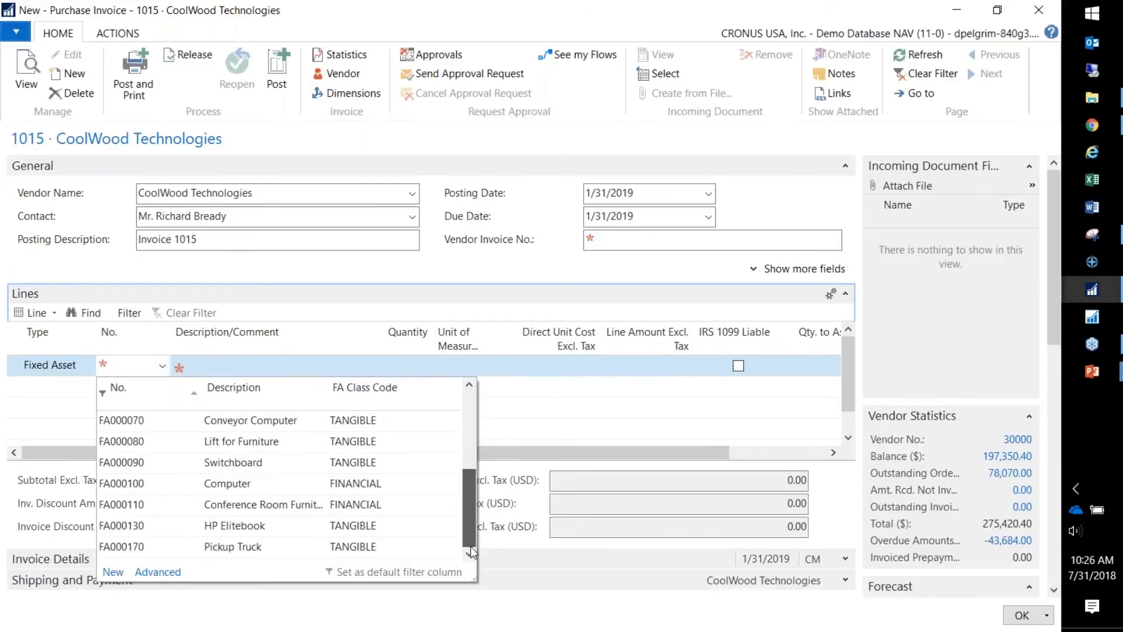
{"action": "left_click", "coordinate": [251, 545]}
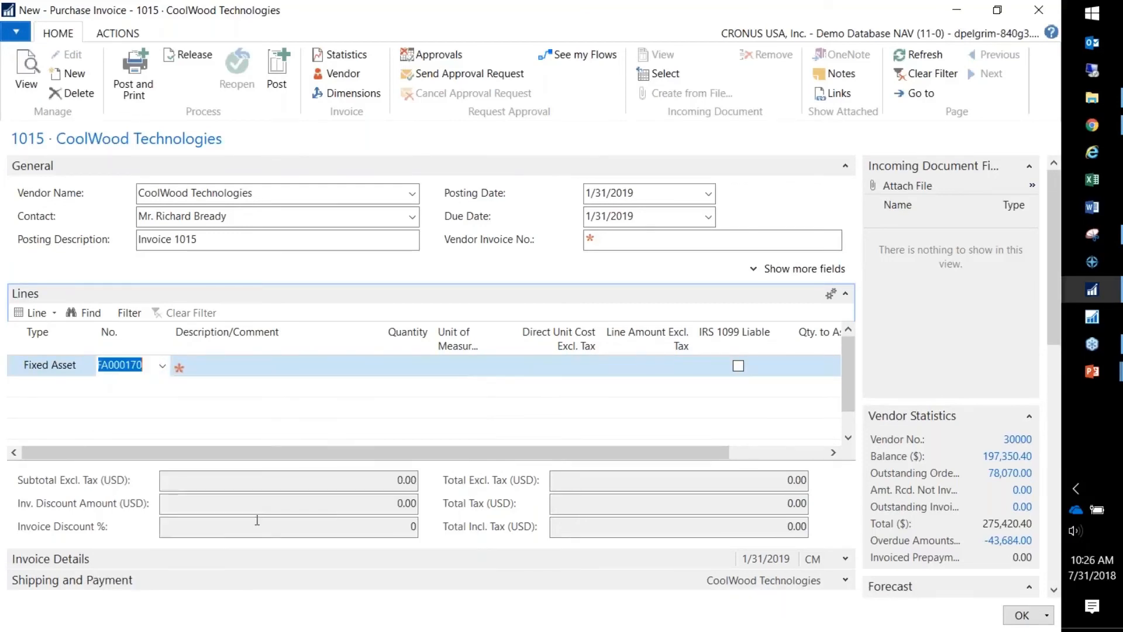
{"action": "key", "text": "Tab"}
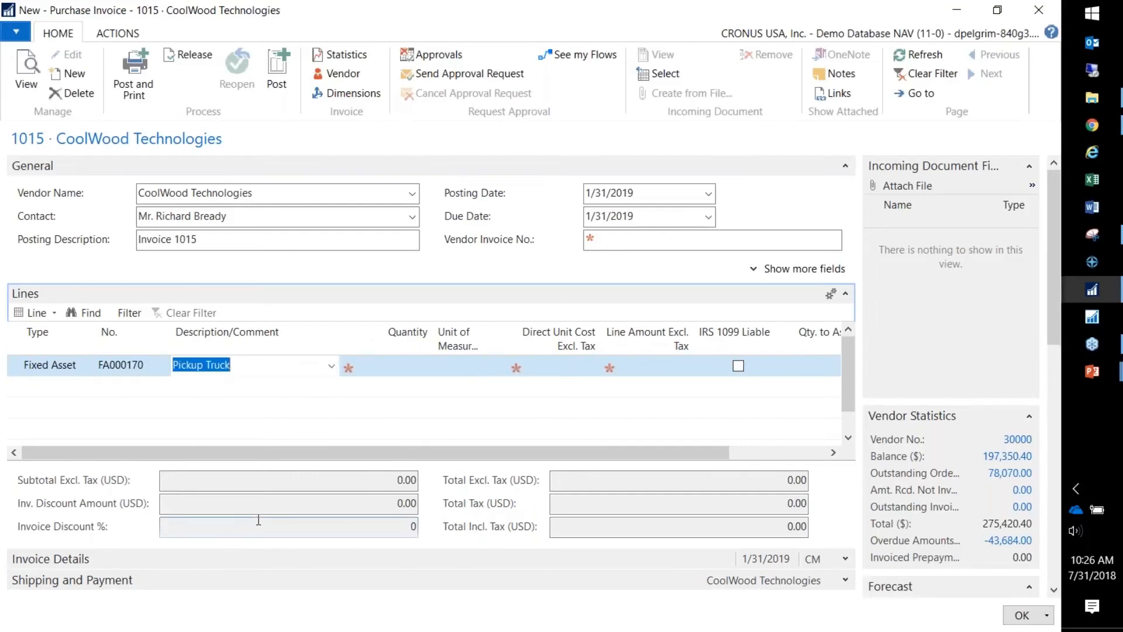
{"action": "key", "text": "Tab"}
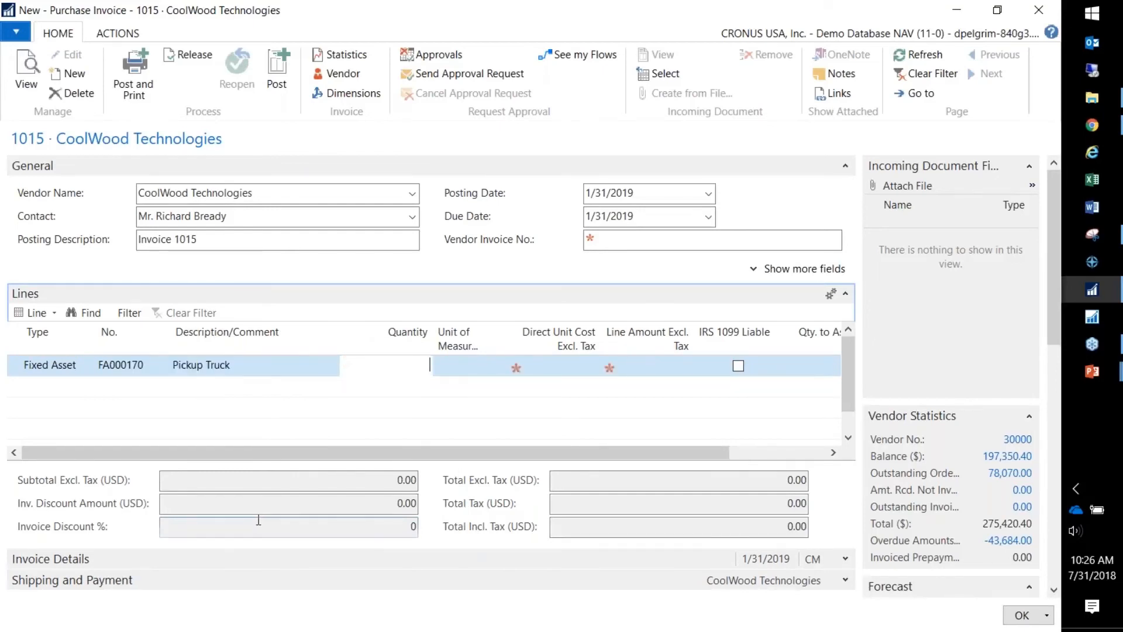
Extend the line's description to "Pickup Truck trailer" and set the direct unit cost excluding tax to 1,200.00.
{"action": "left_click", "coordinate": [274, 365]}
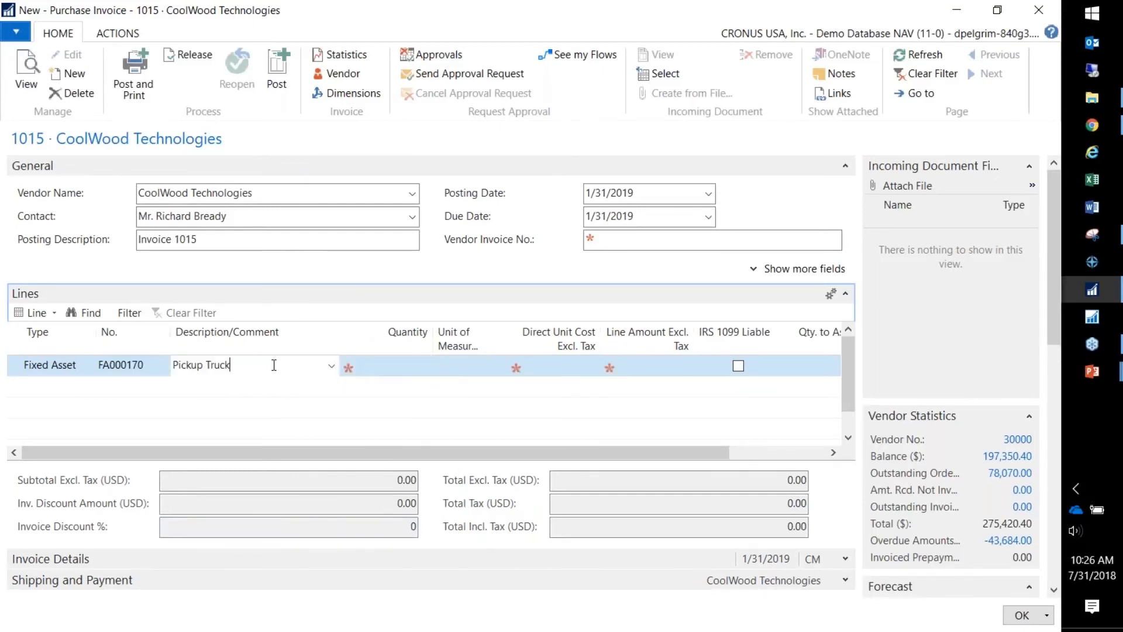
{"action": "type", "text": "trailer"}
{"action": "key", "text": "Tab"}
{"action": "key", "text": "Tab"}
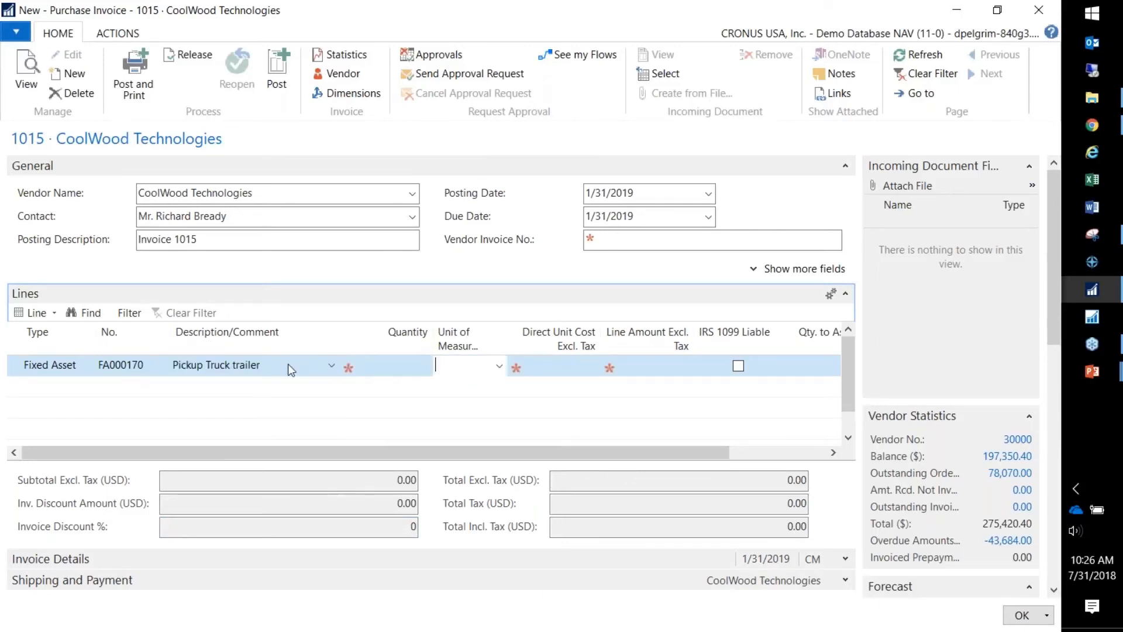
{"action": "left_click", "coordinate": [375, 374]}
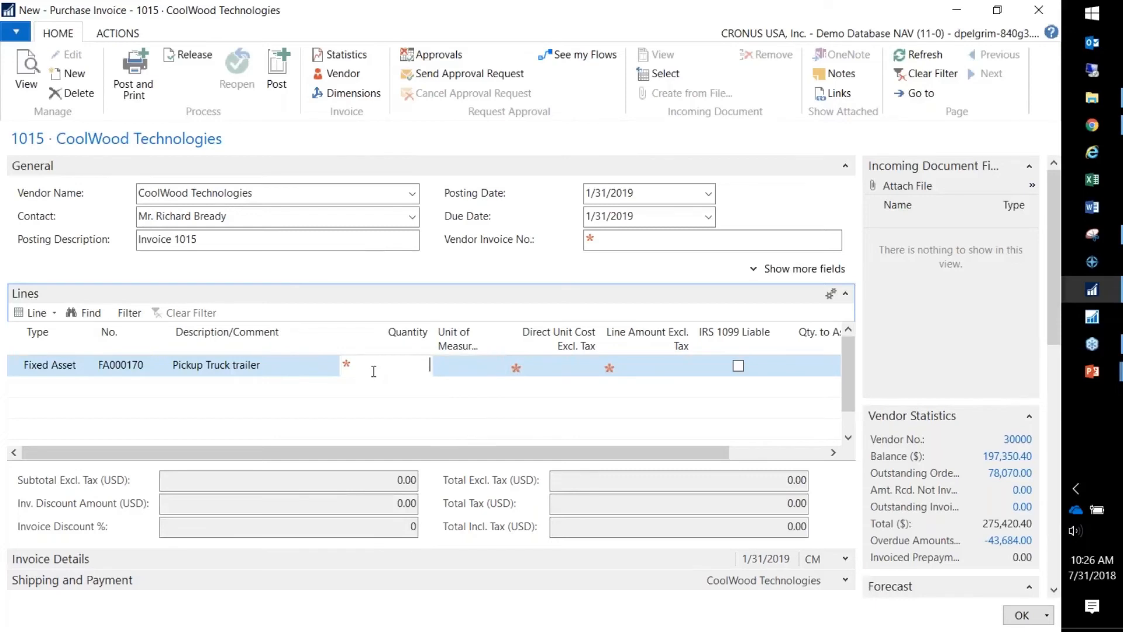
{"action": "key", "text": "Tab"}
{"action": "key", "text": "Tab"}
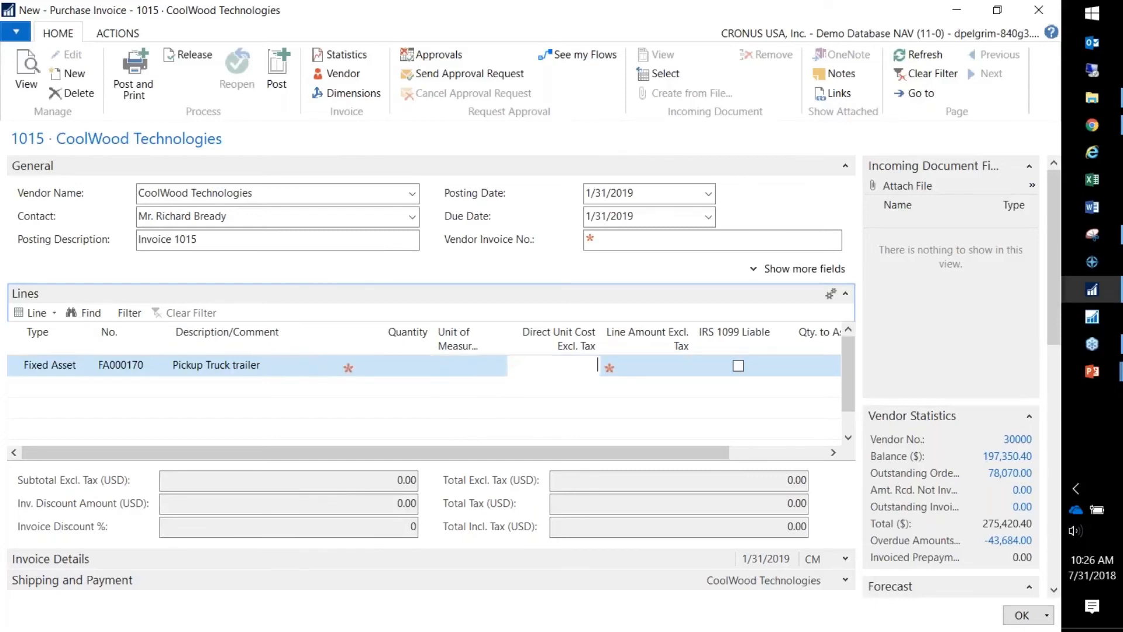
{"action": "key", "text": "Tab"}
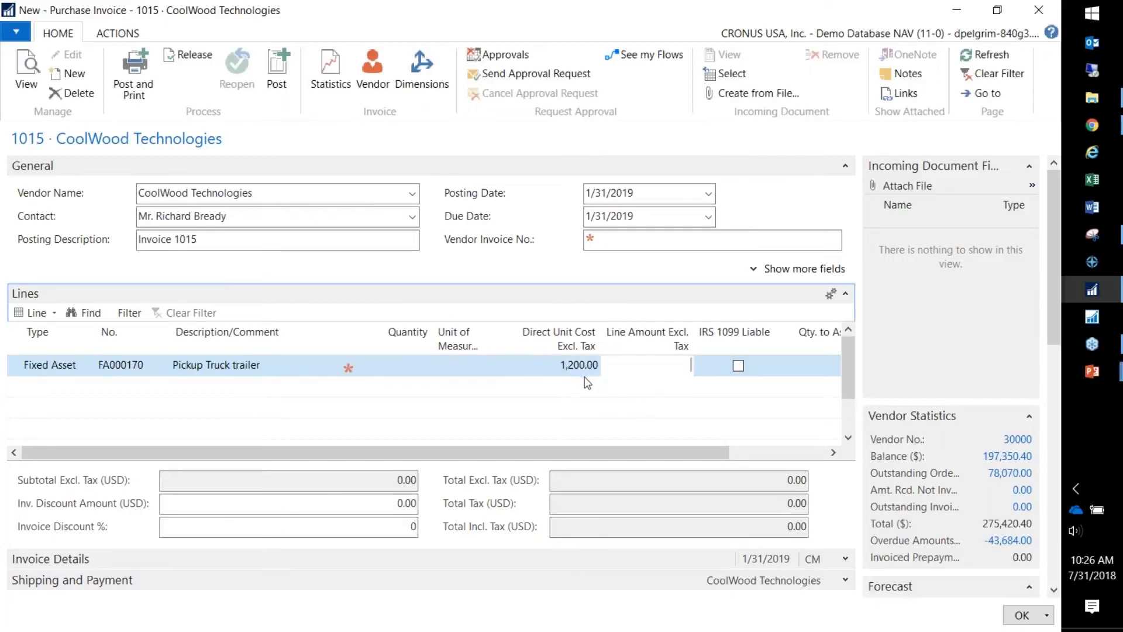
Add a second invoice line of type G/L Account for account 19000, Fixed Asset Holding.
{"action": "left_click", "coordinate": [59, 385]}
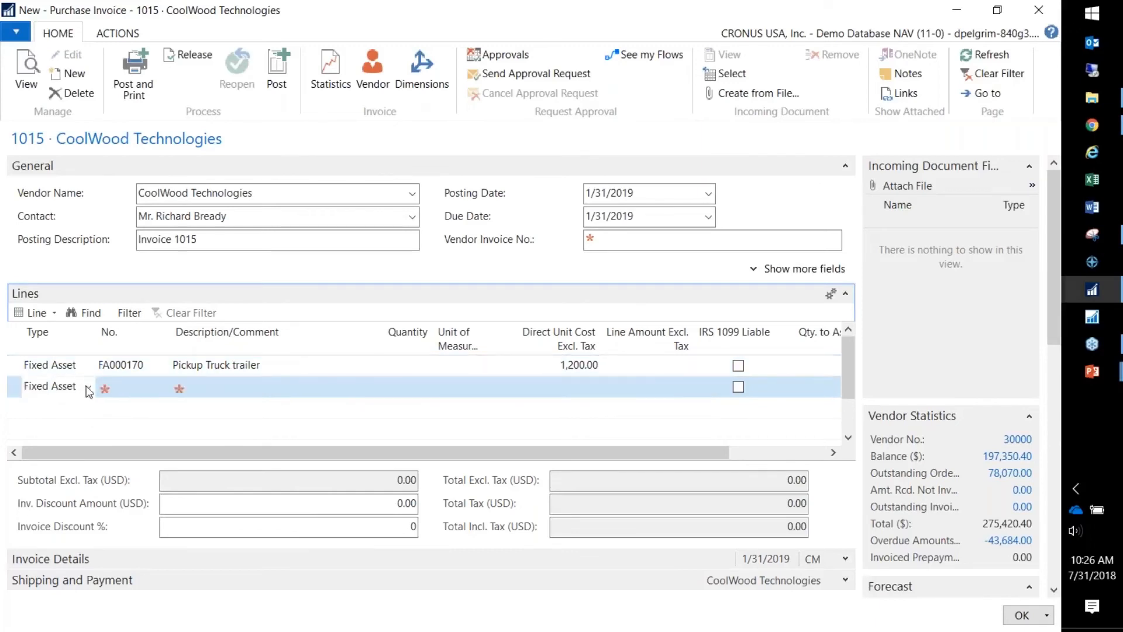
{"action": "left_click", "coordinate": [88, 390]}
{"action": "left_click", "coordinate": [74, 424]}
{"action": "key", "text": "Tab"}
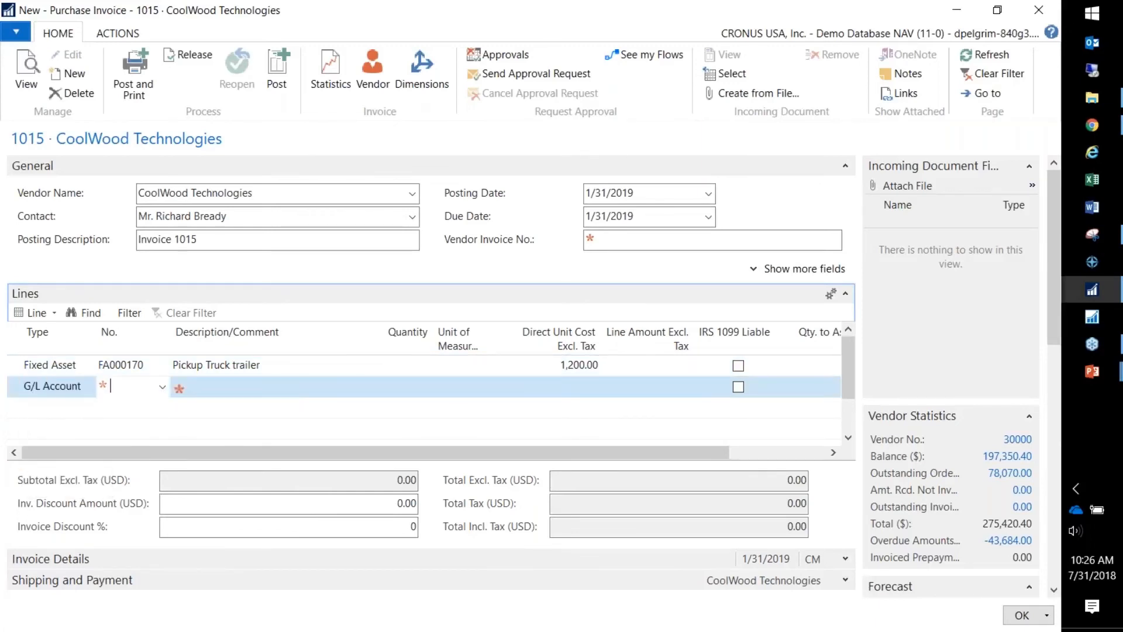
{"action": "key", "text": "Tab"}
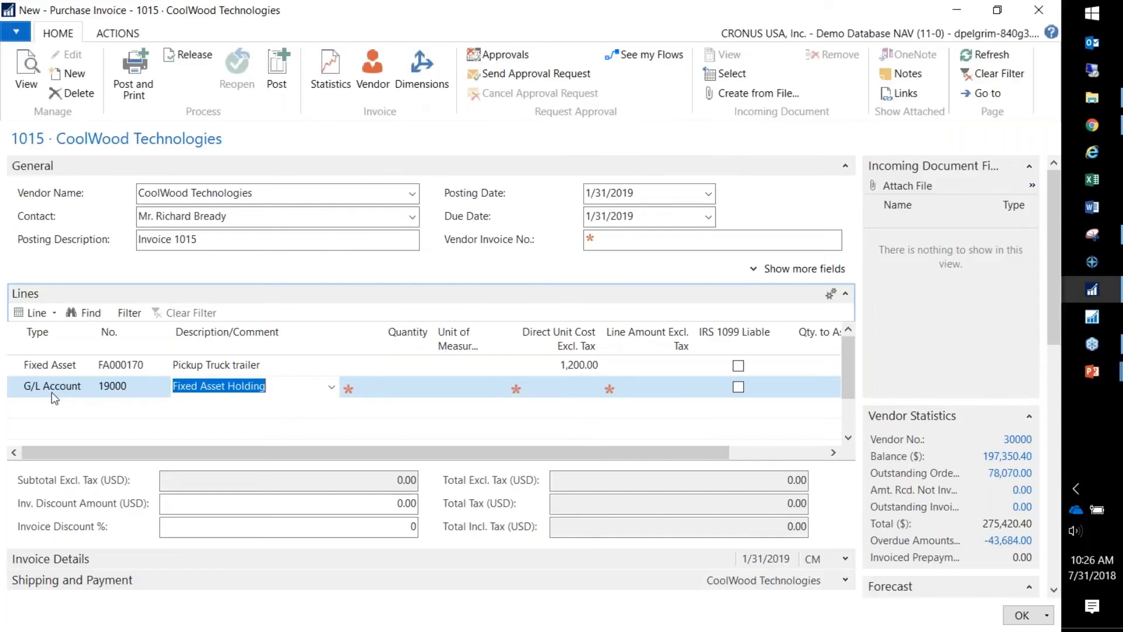
Delete the Fixed Asset Holding line from the purchase invoice.
{"action": "left_click", "coordinate": [35, 386]}
{"action": "right_click", "coordinate": [18, 389]}
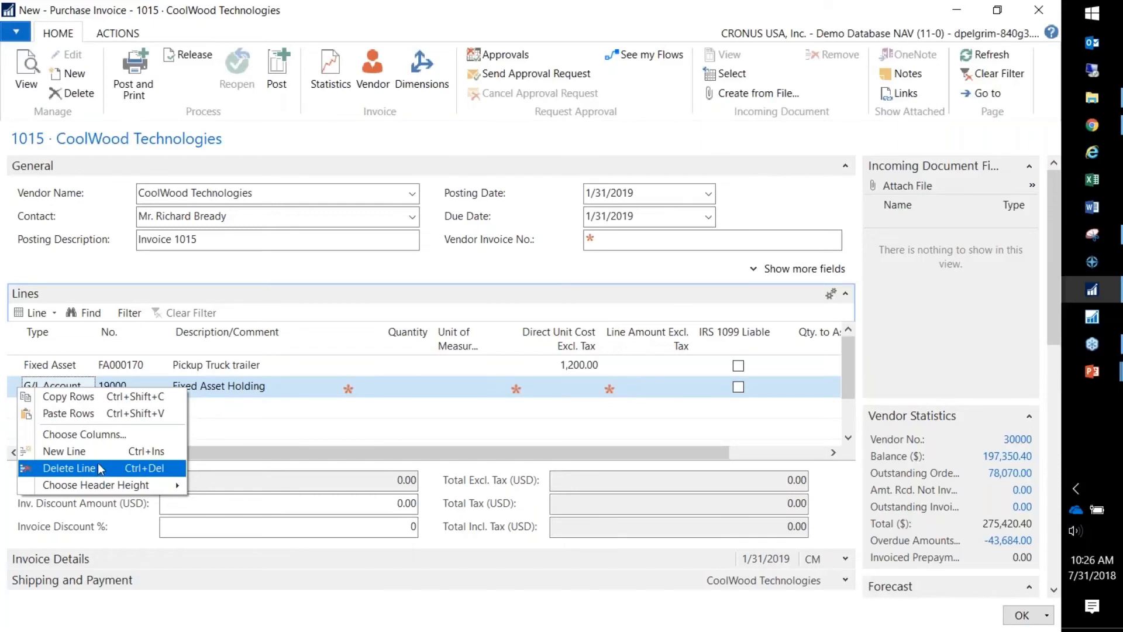
{"action": "left_click", "coordinate": [97, 467]}
{"action": "left_click", "coordinate": [506, 342]}
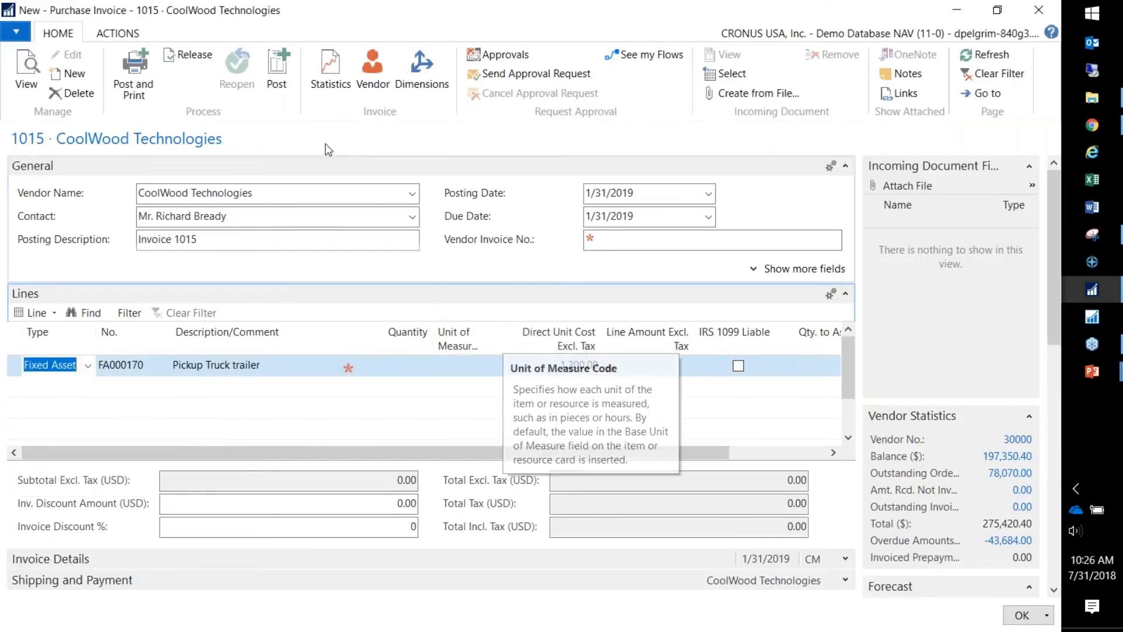
Try to post the purchase invoice without a vendor invoice number.
{"action": "left_click", "coordinate": [277, 73]}
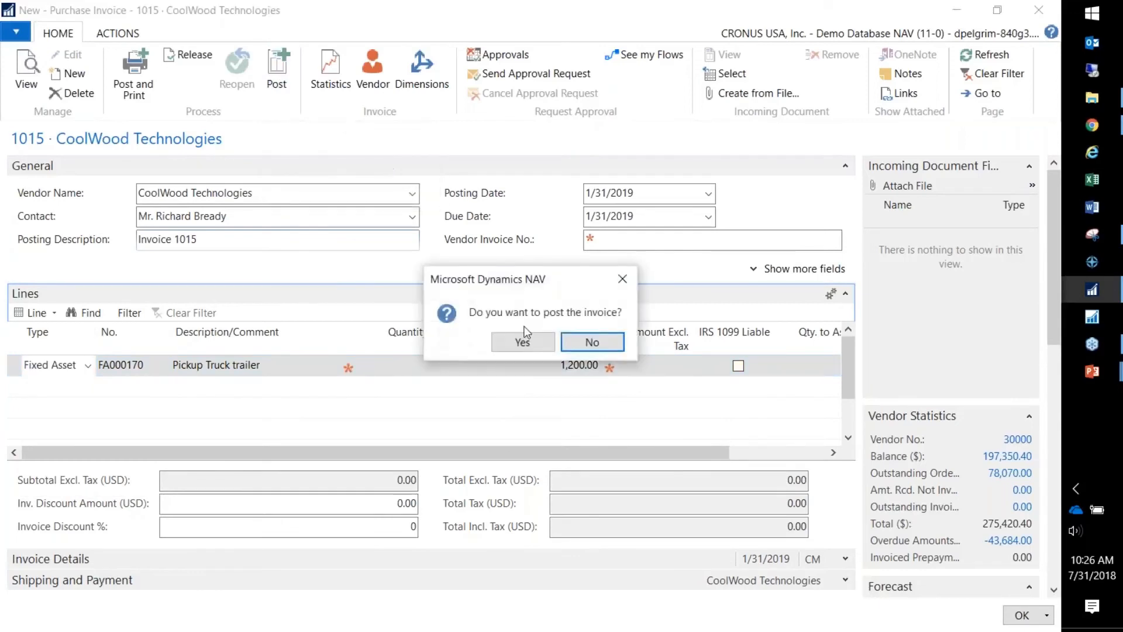
{"action": "left_click", "coordinate": [525, 347]}
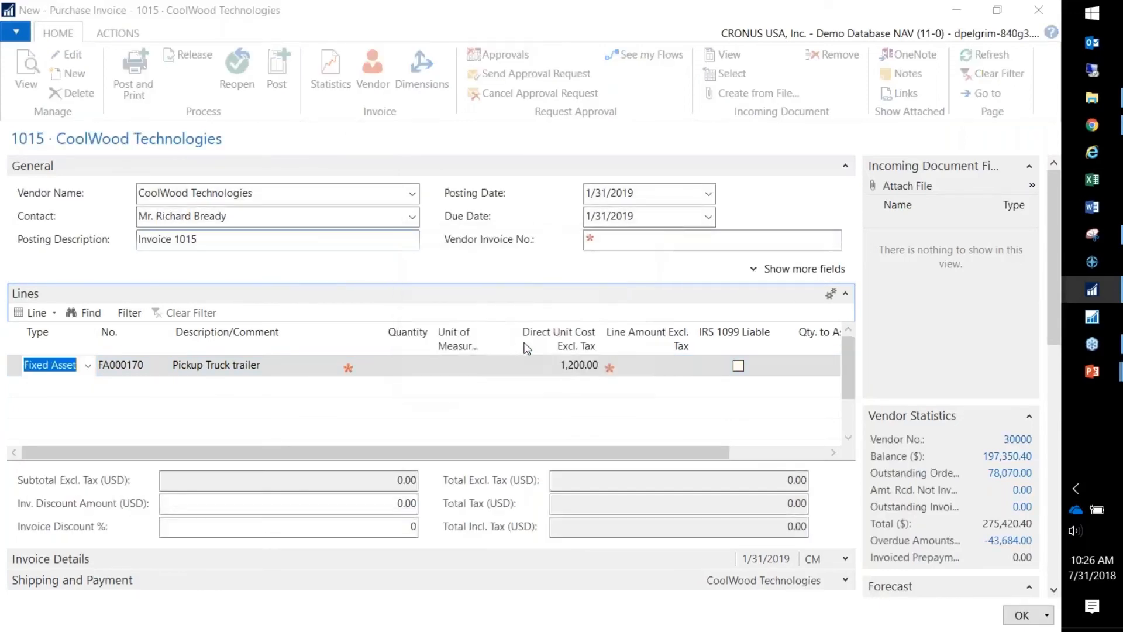
{"action": "left_click", "coordinate": [574, 342]}
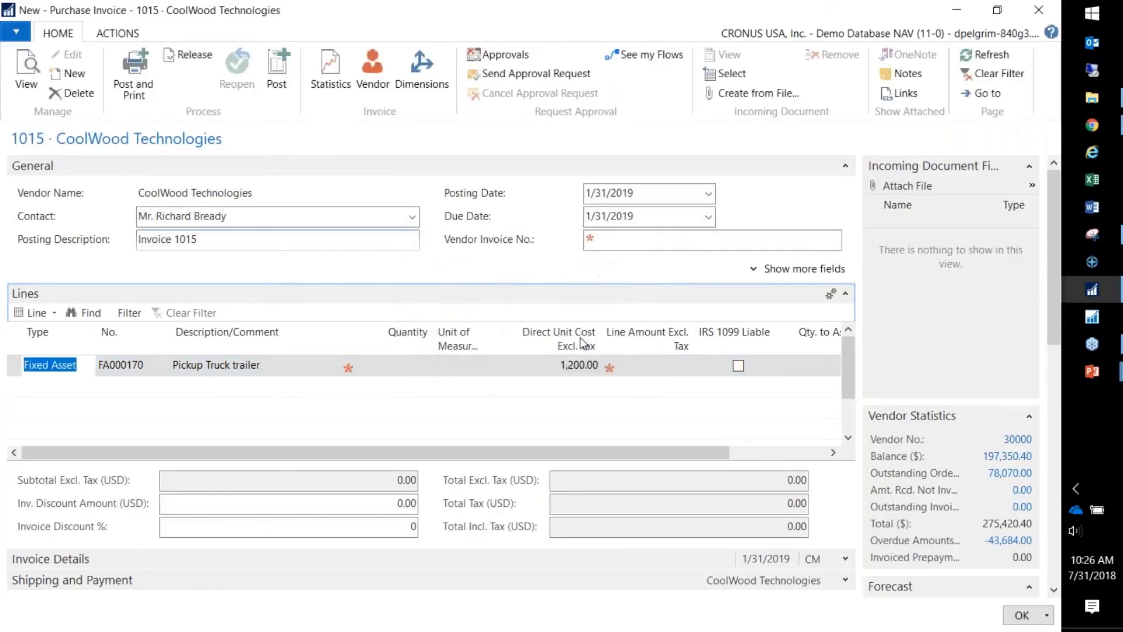
Set the invoice's vendor invoice number to IN 982423.
{"action": "left_click", "coordinate": [621, 236]}
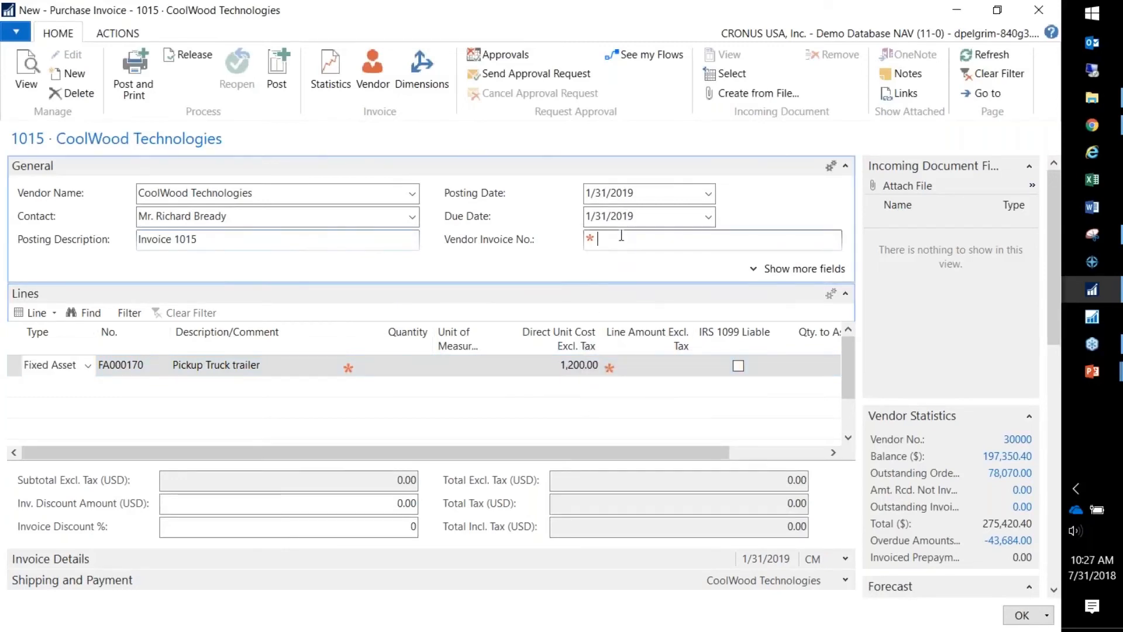
{"action": "type", "text": "IN 982423"}
{"action": "key", "text": "Tab"}
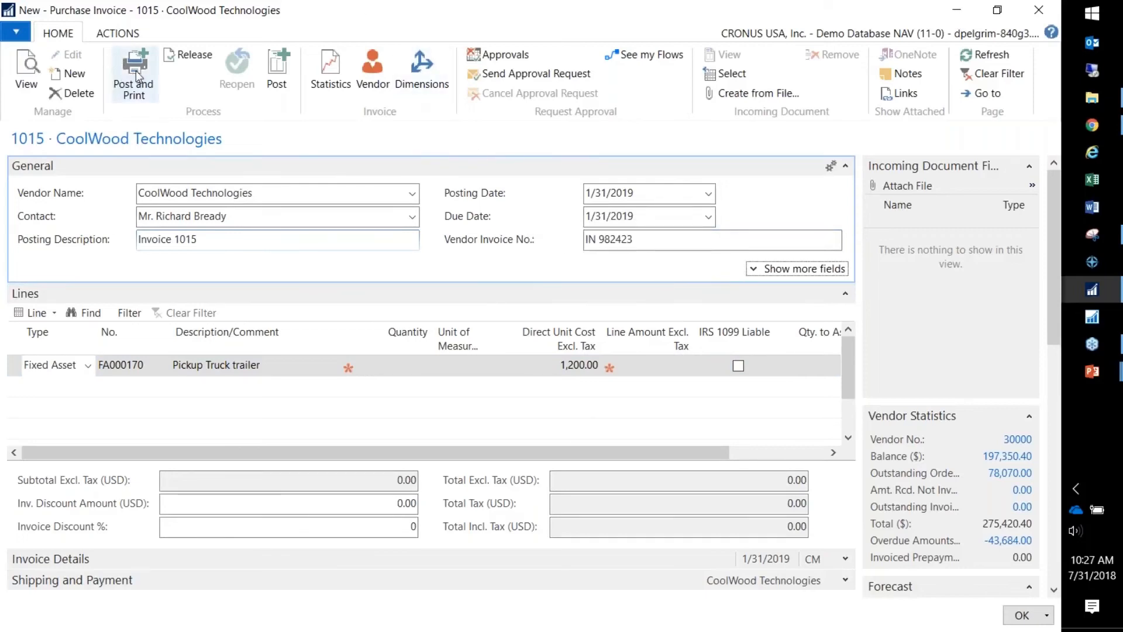
Try to post the purchase invoice with the quantity of its fixed asset line left empty.
{"action": "left_click", "coordinate": [277, 70]}
{"action": "left_click", "coordinate": [520, 342]}
{"action": "left_click", "coordinate": [557, 349]}
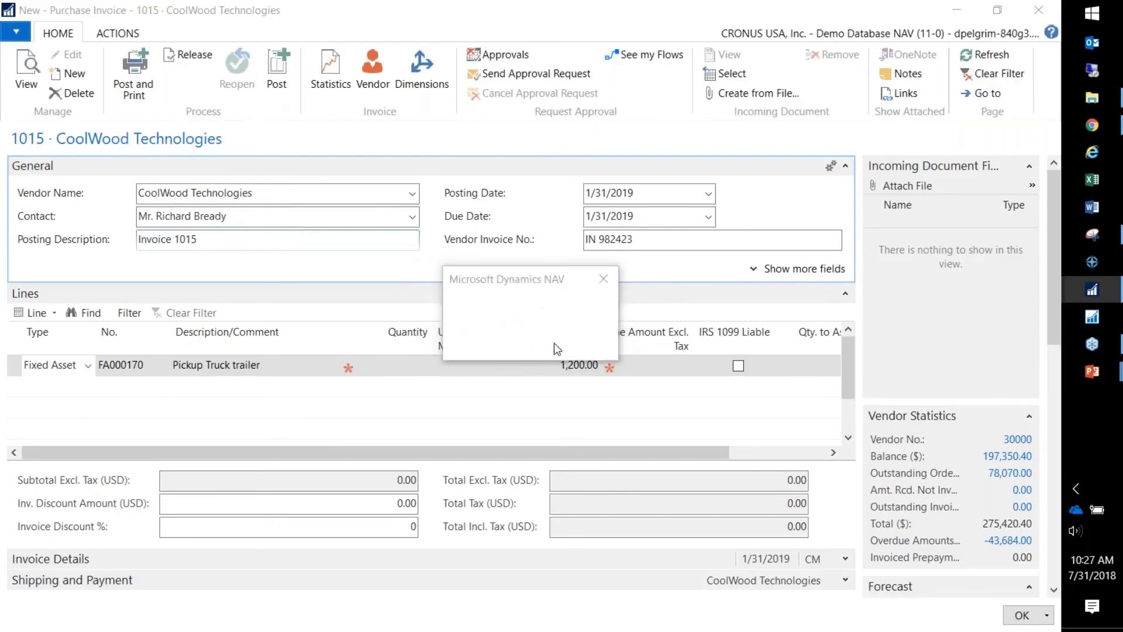
Show the additional general fields of the invoice and set the Pickup Truck trailer line's quantity to 1.
{"action": "left_click", "coordinate": [793, 270]}
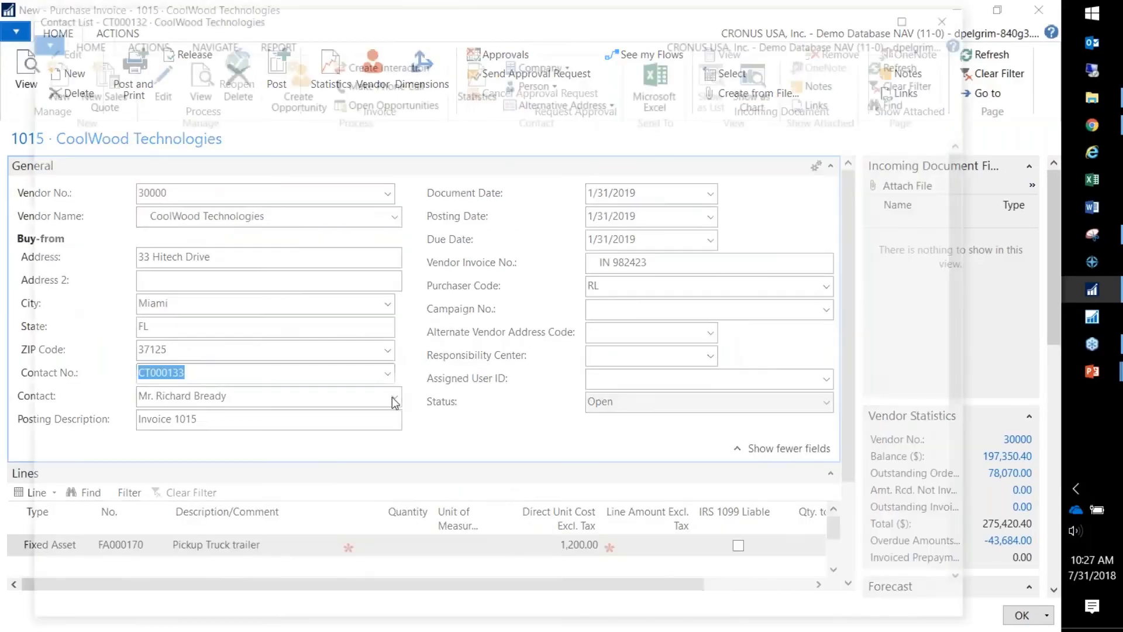
{"action": "left_click", "coordinate": [394, 400]}
{"action": "key", "text": "Escape"}
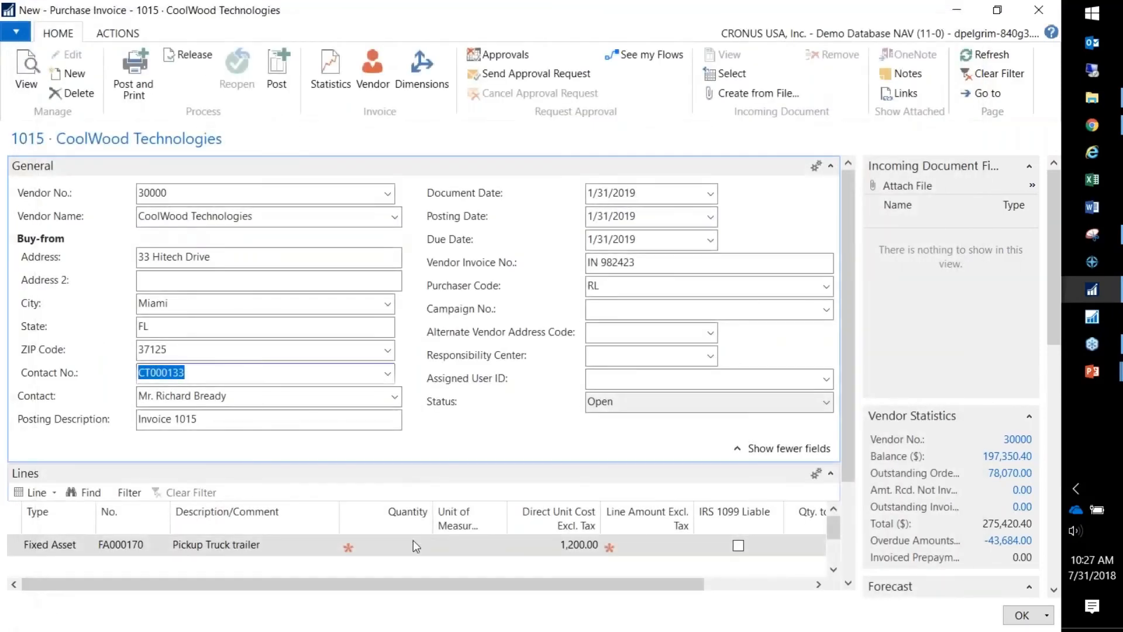
{"action": "left_click", "coordinate": [419, 538]}
{"action": "type", "text": "1"}
{"action": "key", "text": "Tab"}
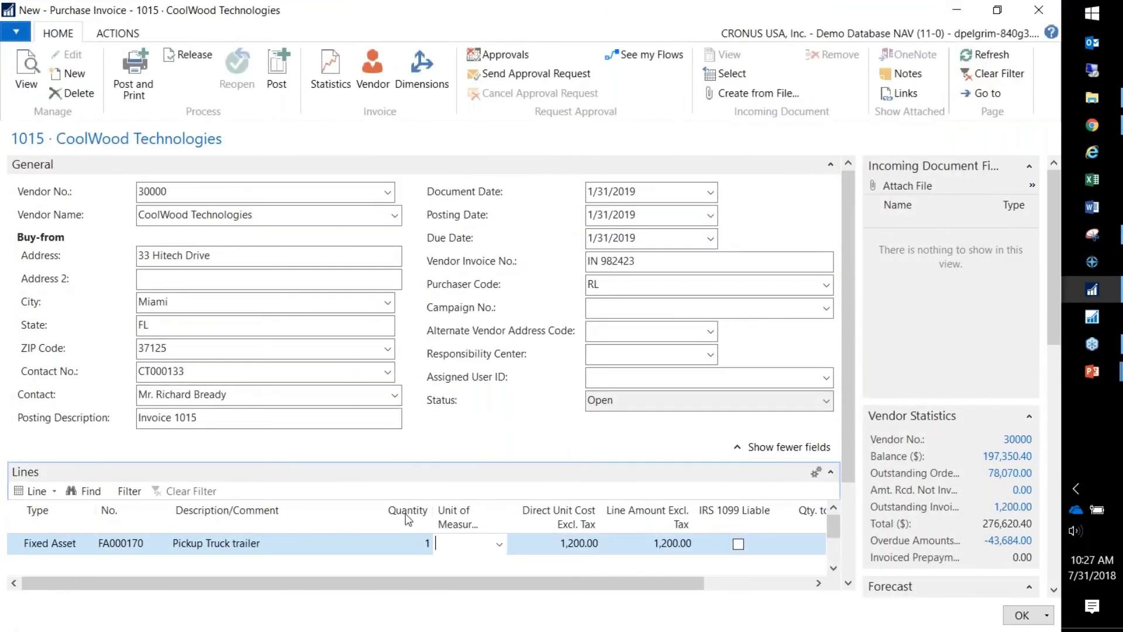
Post the CoolWood Technologies purchase invoice and decline to open the posted invoice.
{"action": "left_click", "coordinate": [279, 76]}
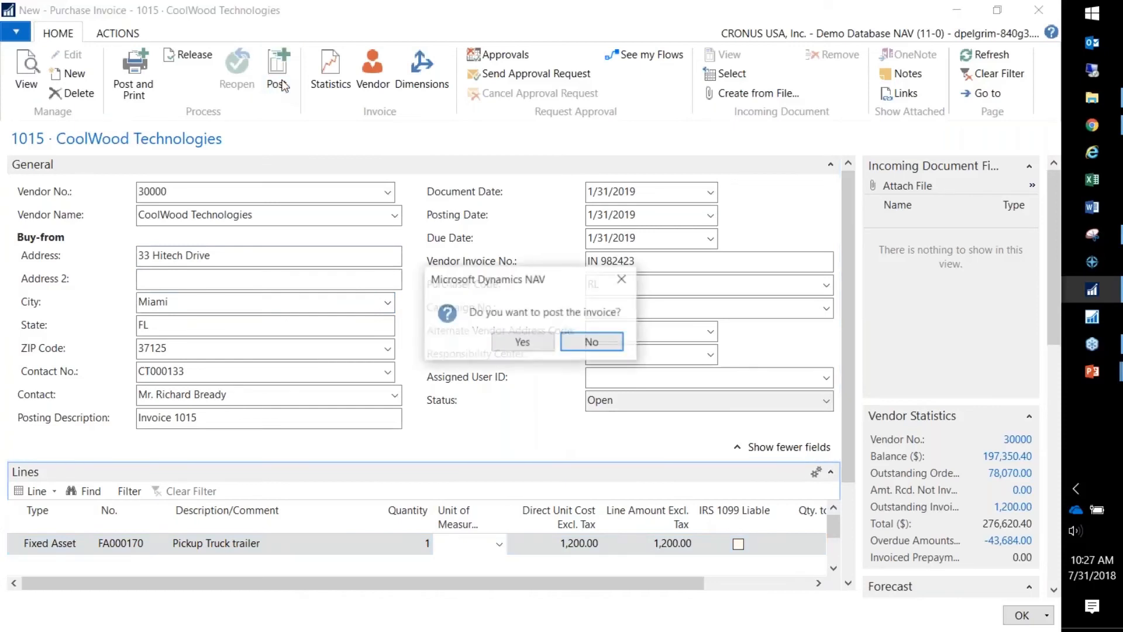
{"action": "left_click", "coordinate": [521, 341]}
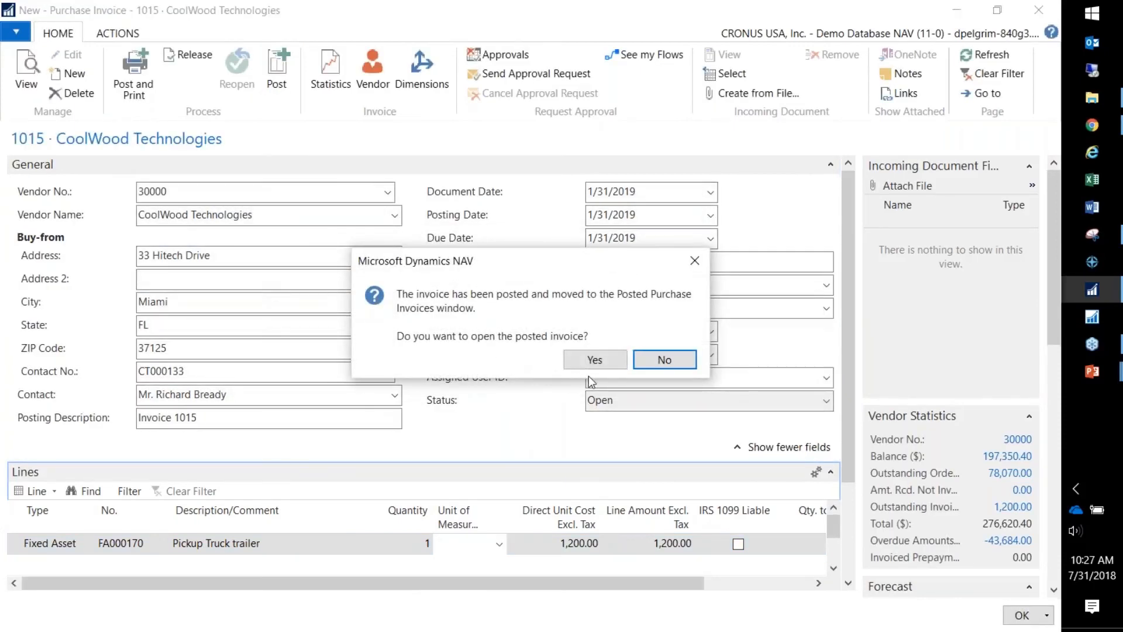
{"action": "left_click", "coordinate": [654, 359]}
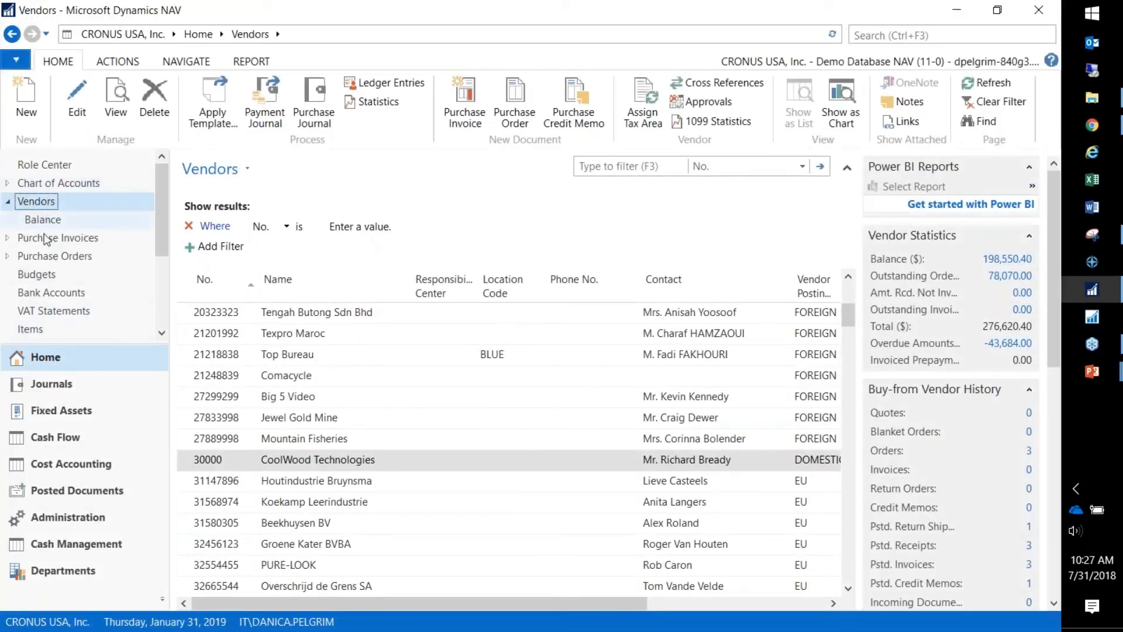
Open the Pickup Truck's FA ledger entries from the Fixed Assets list and examine its acquisition cost postings.
{"action": "left_click", "coordinate": [67, 412]}
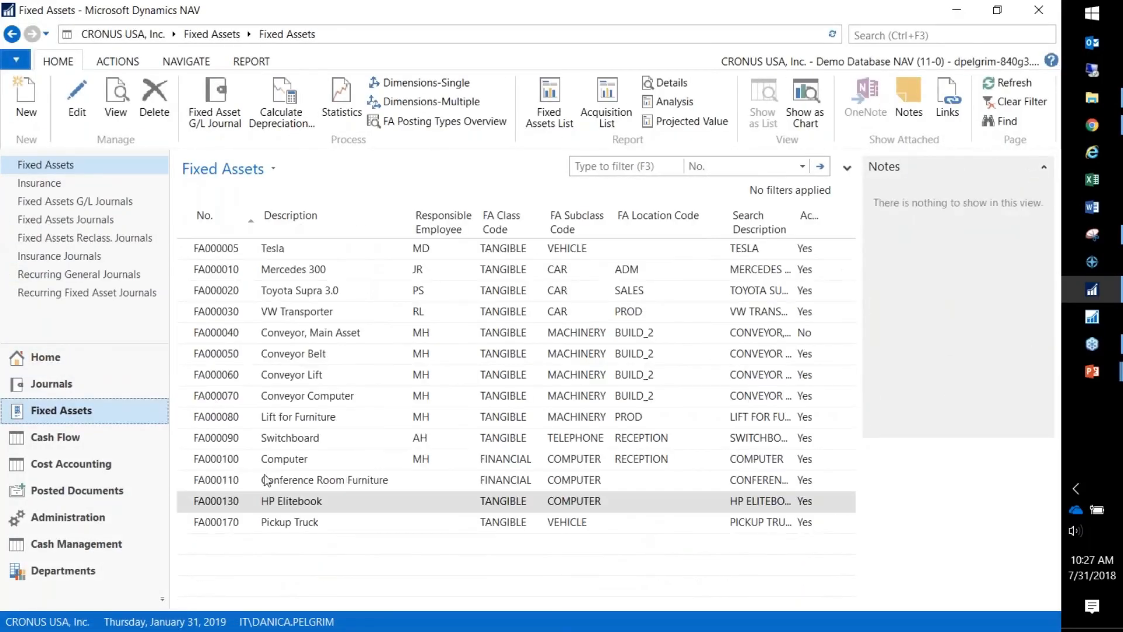
{"action": "left_click", "coordinate": [285, 524]}
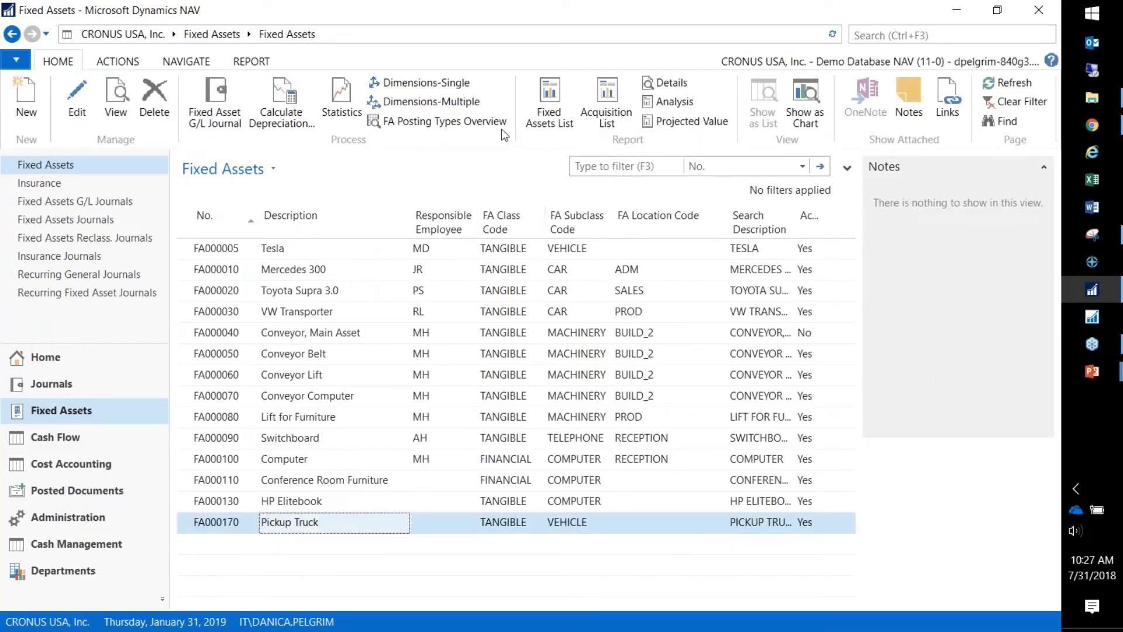
{"action": "left_click", "coordinate": [200, 64]}
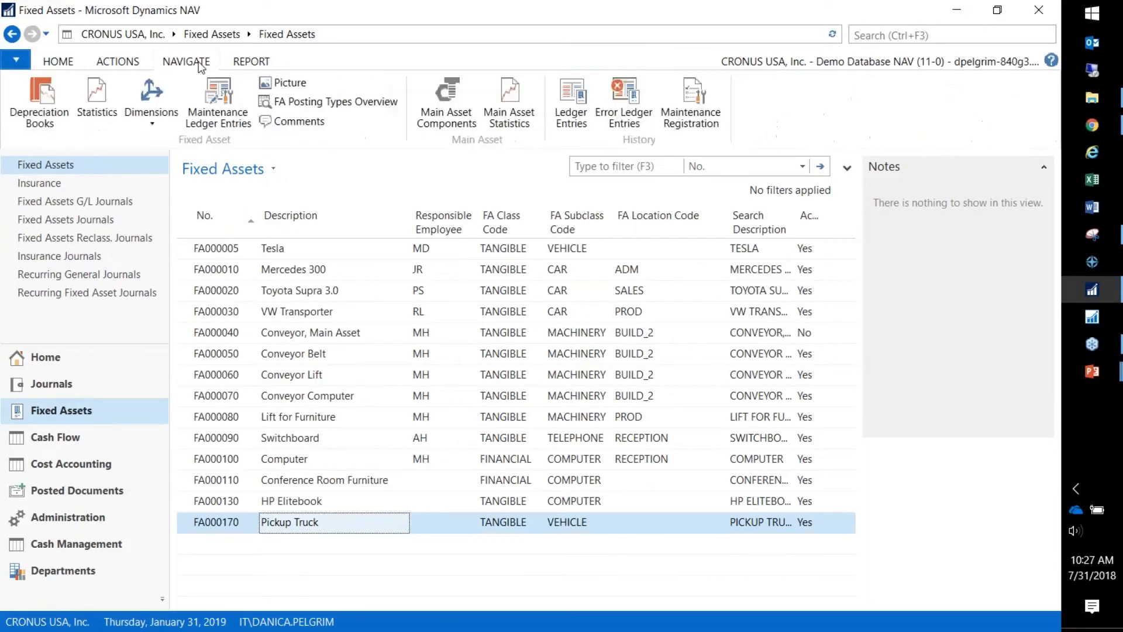
{"action": "left_click", "coordinate": [572, 105]}
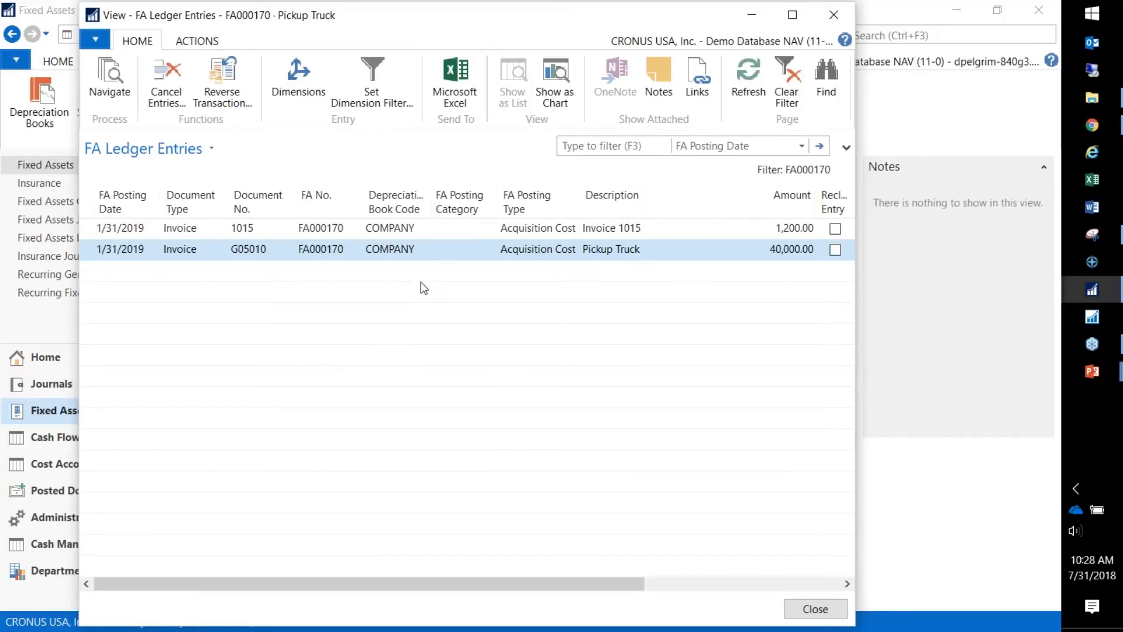
Close the ledger entries and examine the book value and depreciation dates on the Pickup Truck's fixed asset card.
{"action": "key", "text": "Escape"}
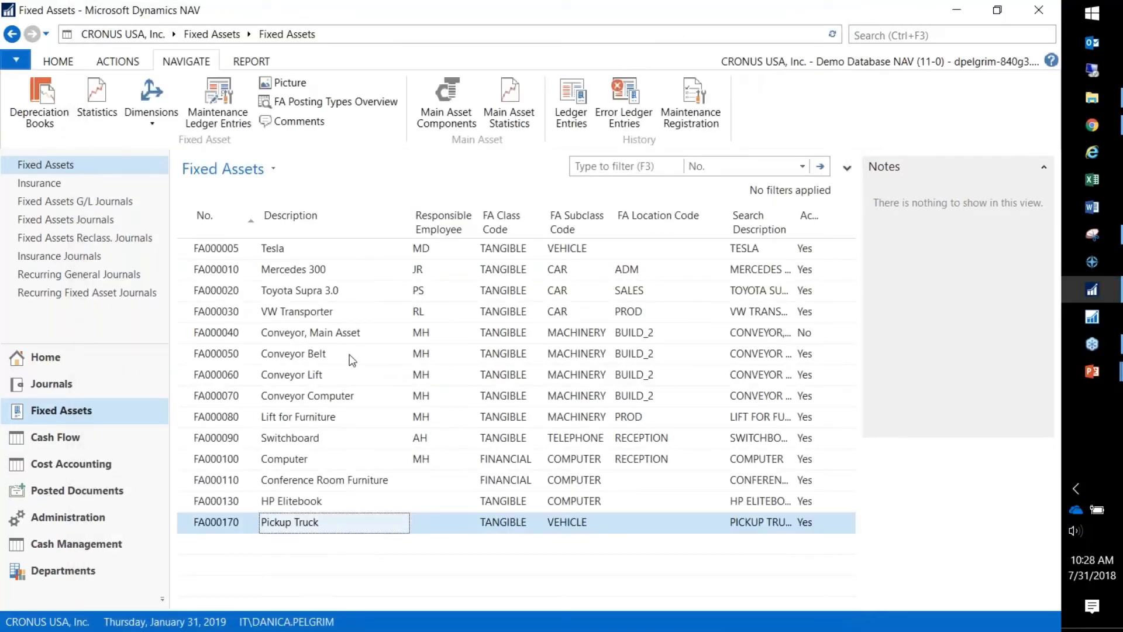
{"action": "left_click", "coordinate": [230, 525]}
{"action": "double_click", "coordinate": [228, 522]}
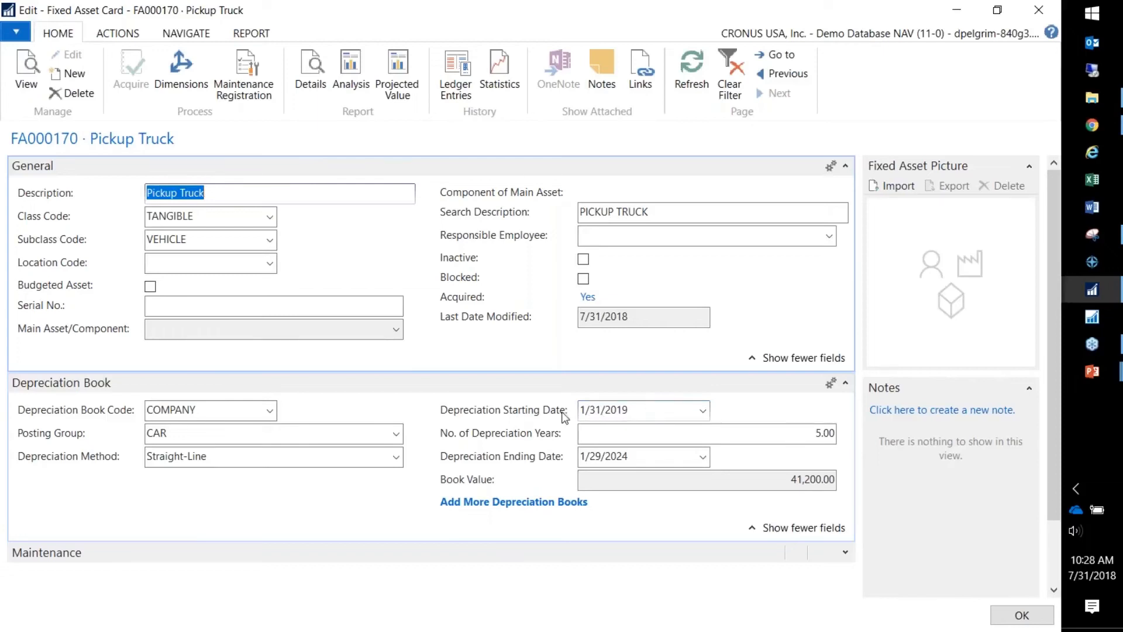
{"action": "key", "text": "Escape"}
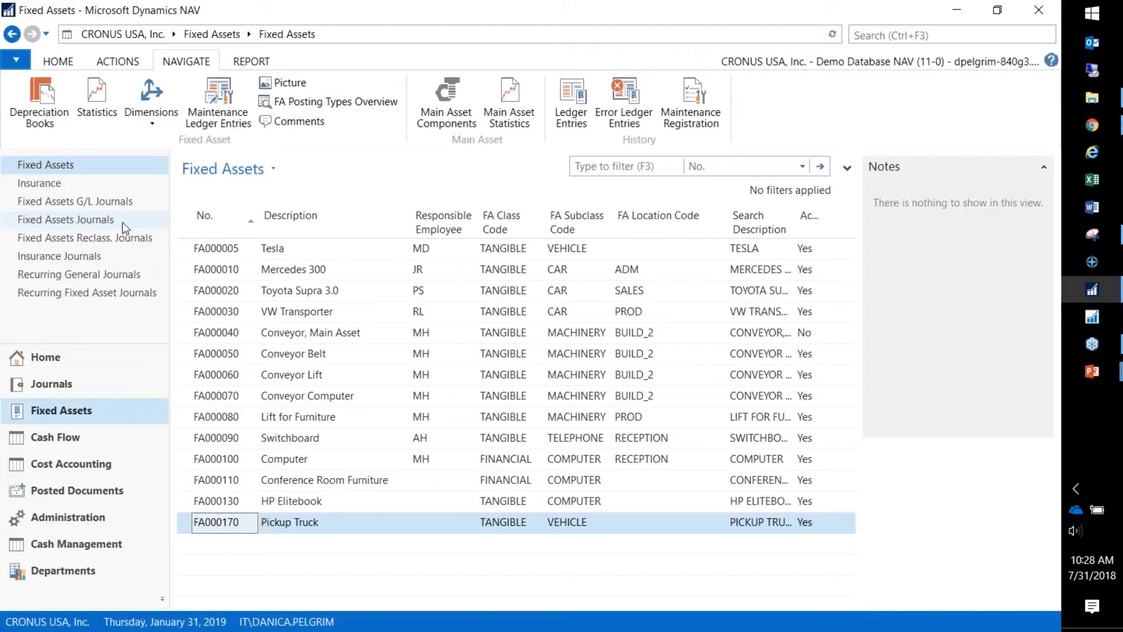
Post the Conference Room Furniture acquisition cost line in the DEFAULT batch of the Fixed Assets G/L Journals.
{"action": "left_click", "coordinate": [108, 204]}
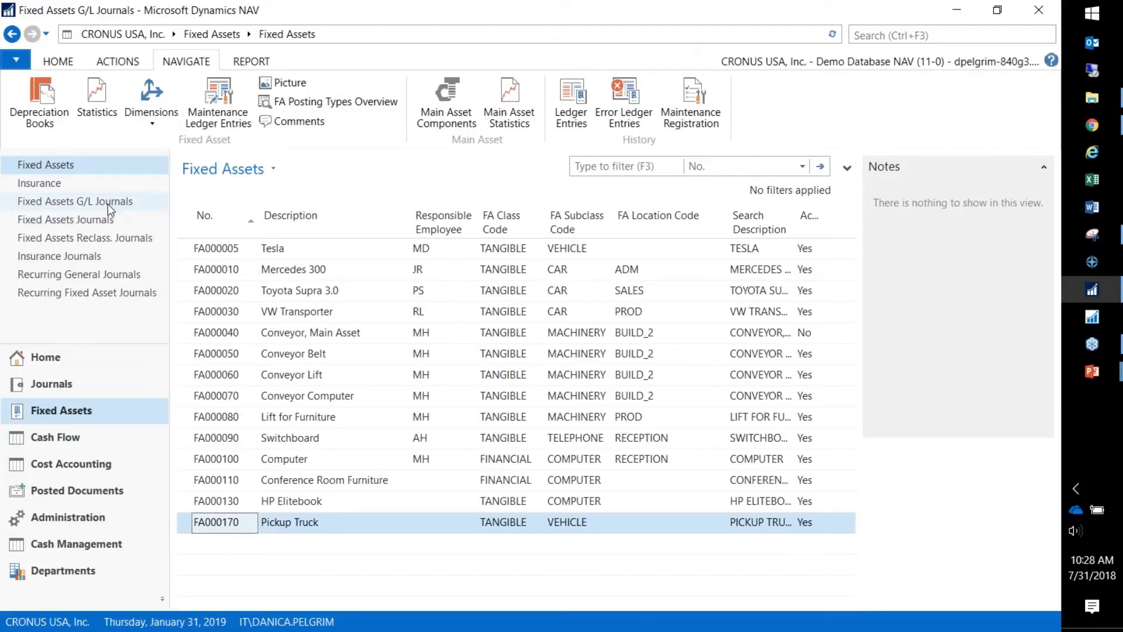
{"action": "left_click", "coordinate": [213, 269]}
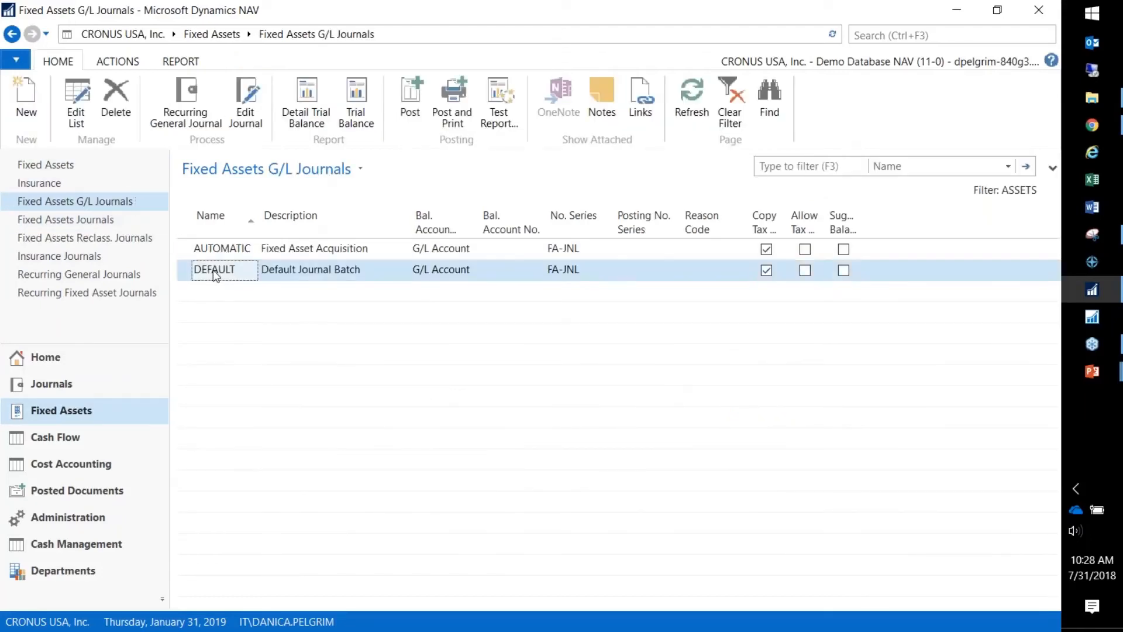
{"action": "double_click", "coordinate": [213, 269]}
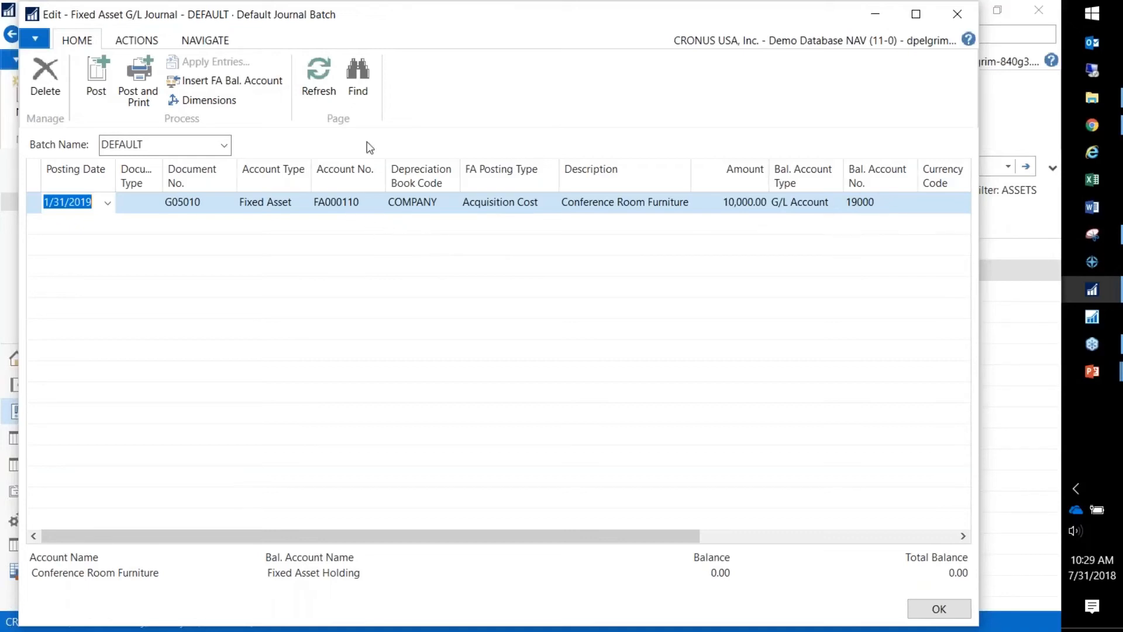
{"action": "left_click", "coordinate": [96, 76]}
{"action": "left_click", "coordinate": [498, 342]}
{"action": "left_click", "coordinate": [582, 344]}
{"action": "key", "text": "Escape"}
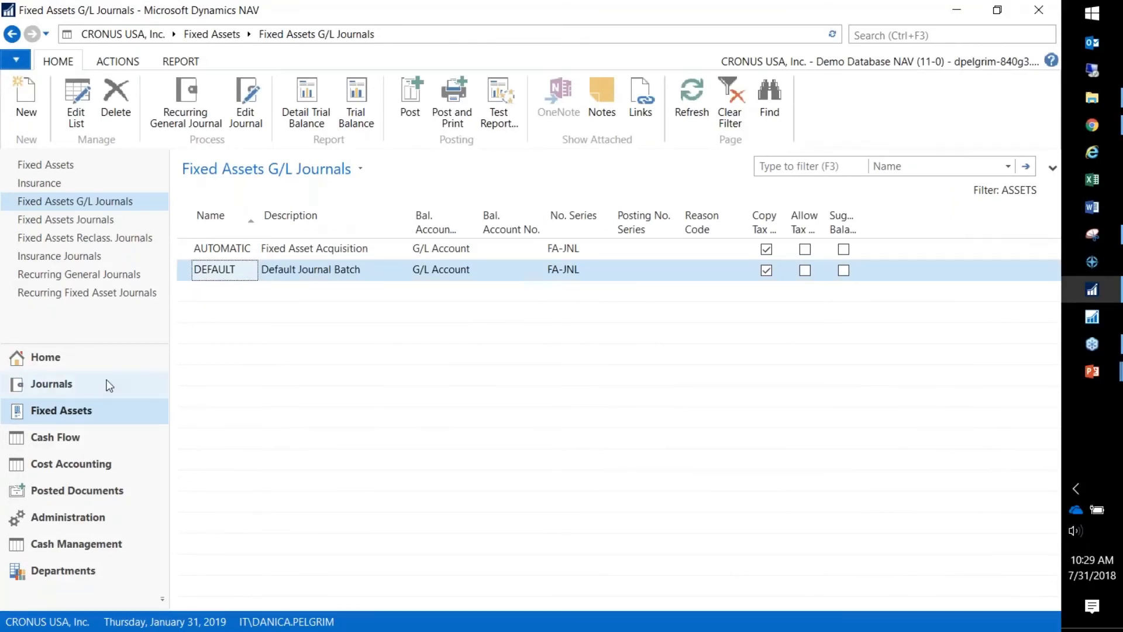
Calculate depreciation for the COMPANY book with posting date 1/31/2019 and document number JAN DEPREC, and open the resulting G/L journal.
{"action": "left_click", "coordinate": [79, 166]}
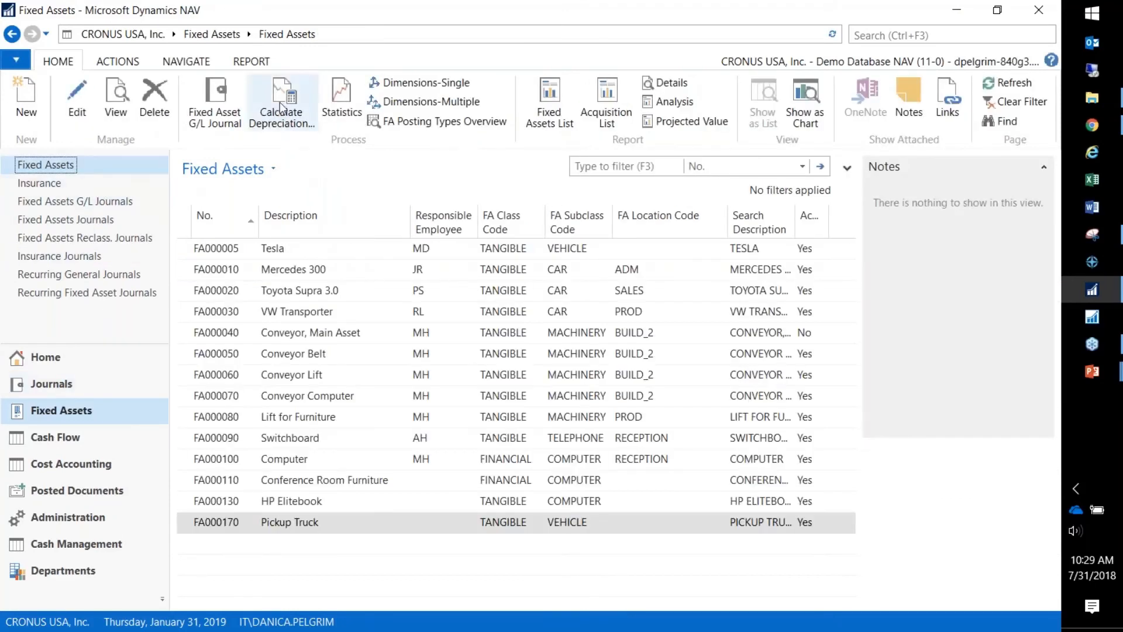
{"action": "left_click", "coordinate": [287, 107]}
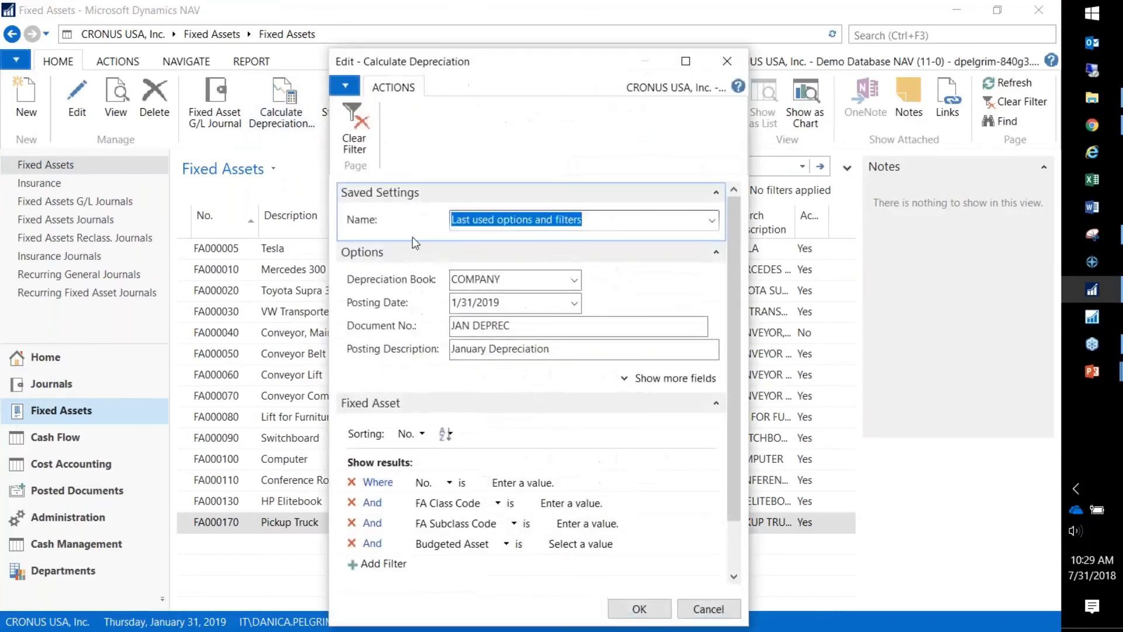
{"action": "left_click", "coordinate": [630, 613]}
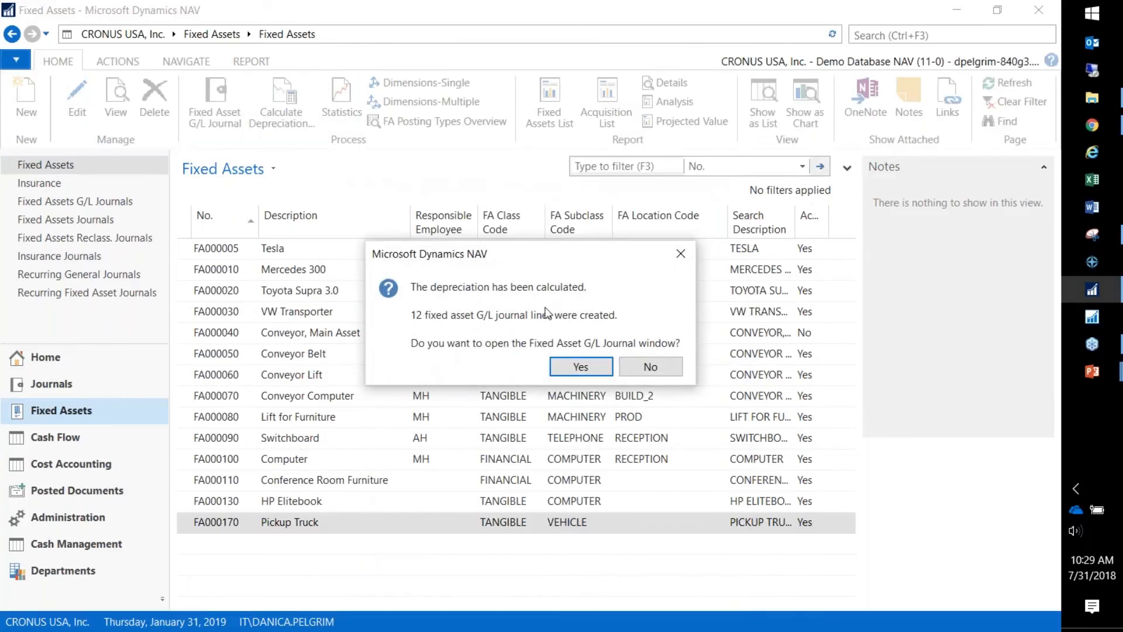
{"action": "left_click", "coordinate": [580, 370]}
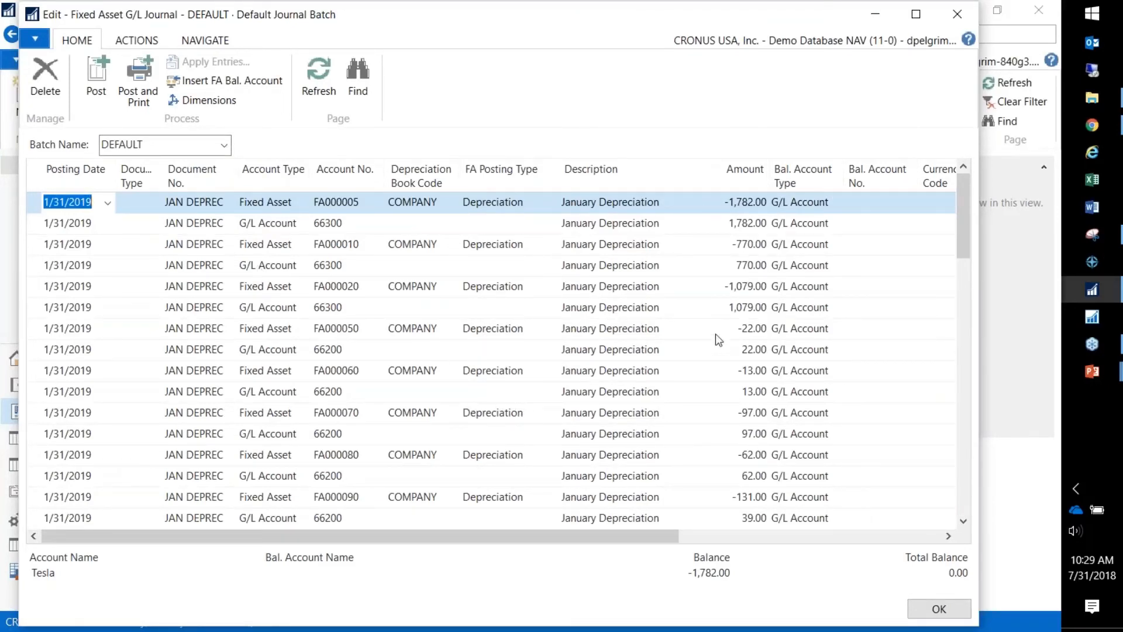
Check the Tesla's depreciation amount and its balancing line, and post the January Depreciation journal lines.
{"action": "left_click", "coordinate": [749, 203]}
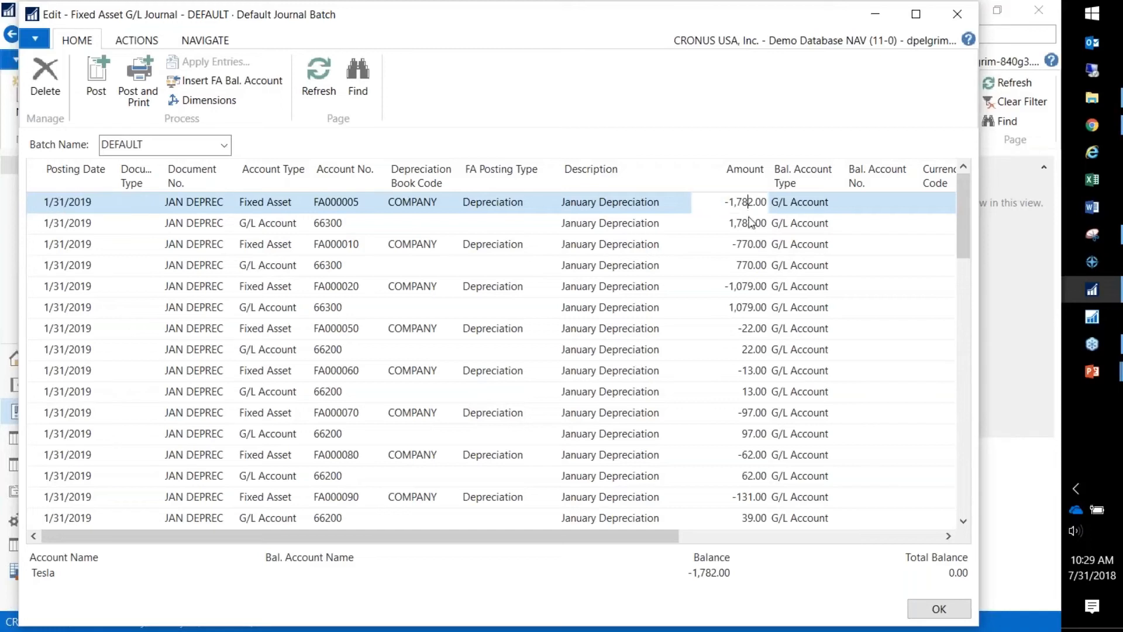
{"action": "left_click", "coordinate": [749, 217]}
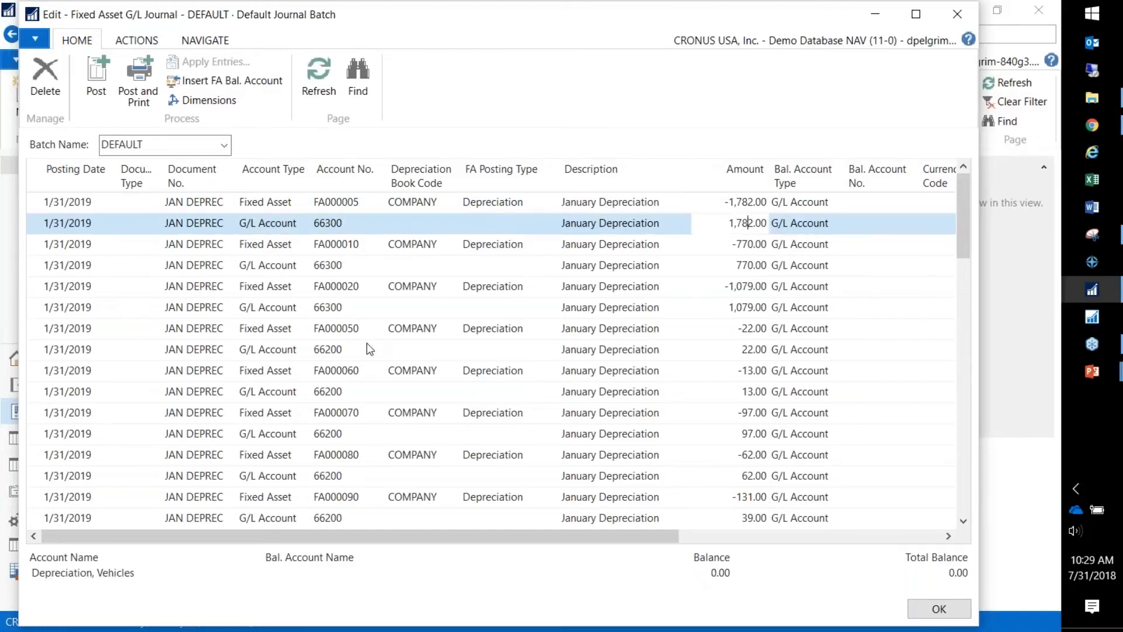
{"action": "left_click", "coordinate": [97, 85]}
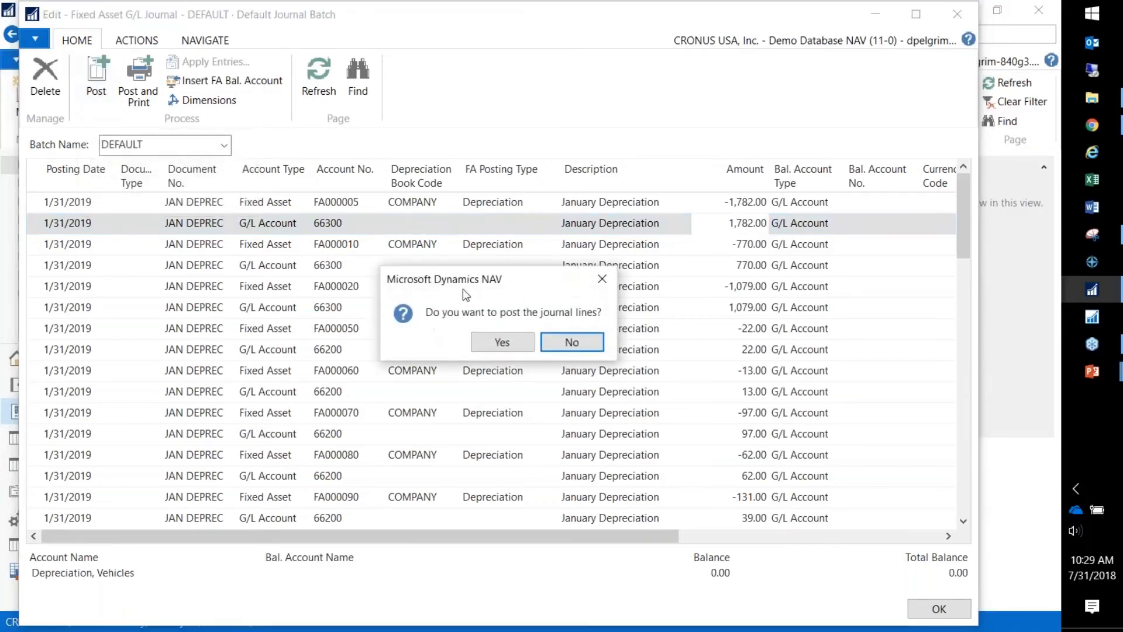
{"action": "left_click", "coordinate": [482, 341]}
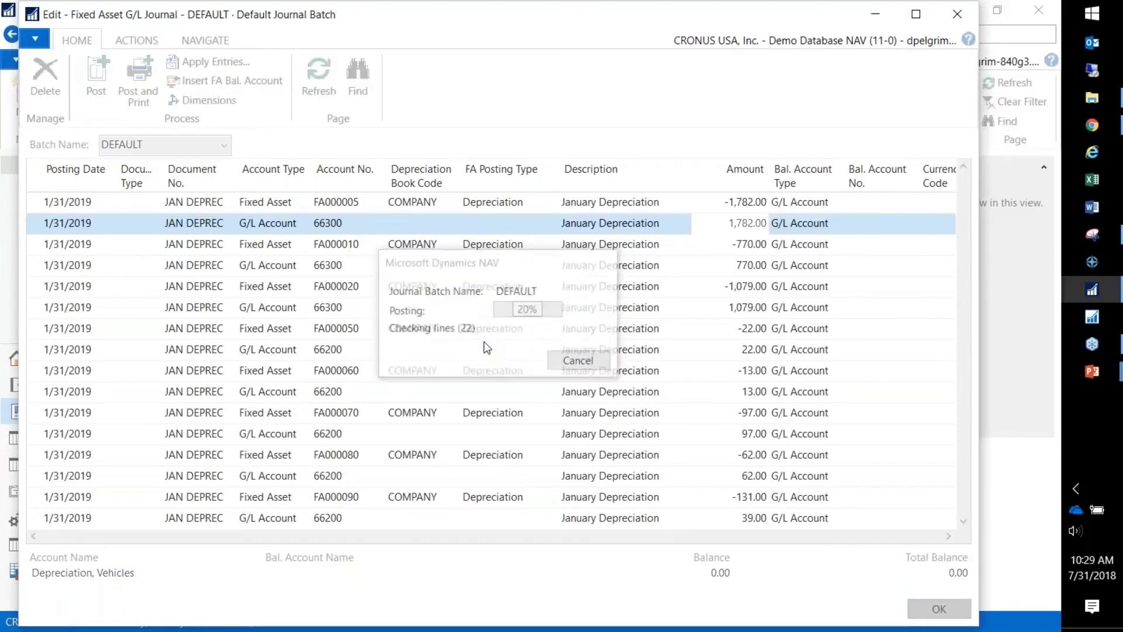
{"action": "left_click", "coordinate": [565, 339]}
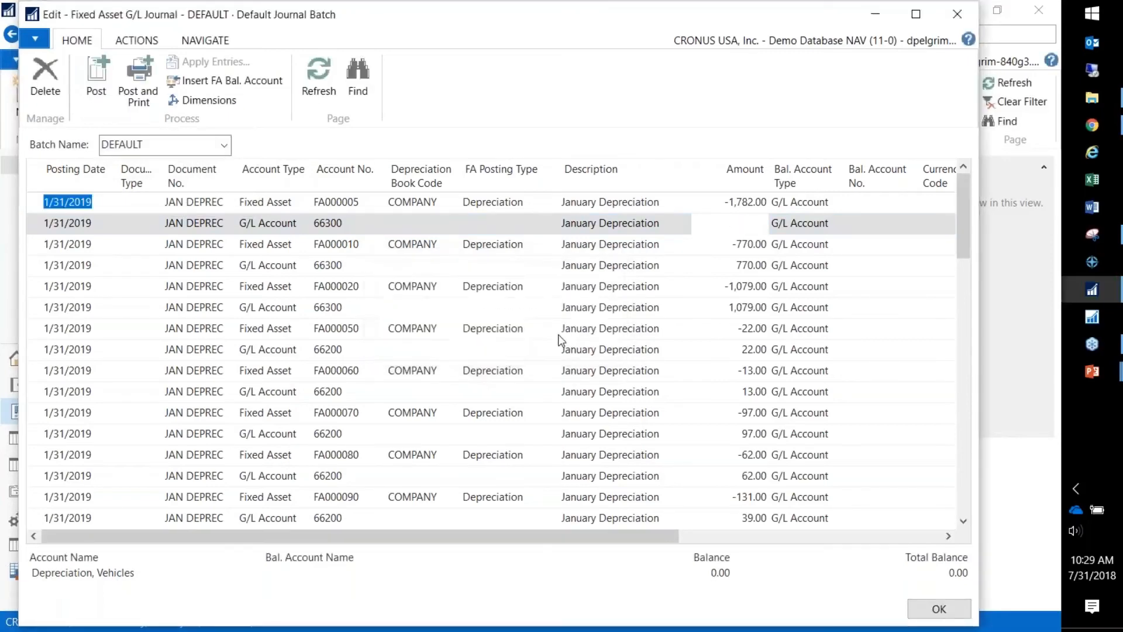
{"action": "key", "text": "Escape"}
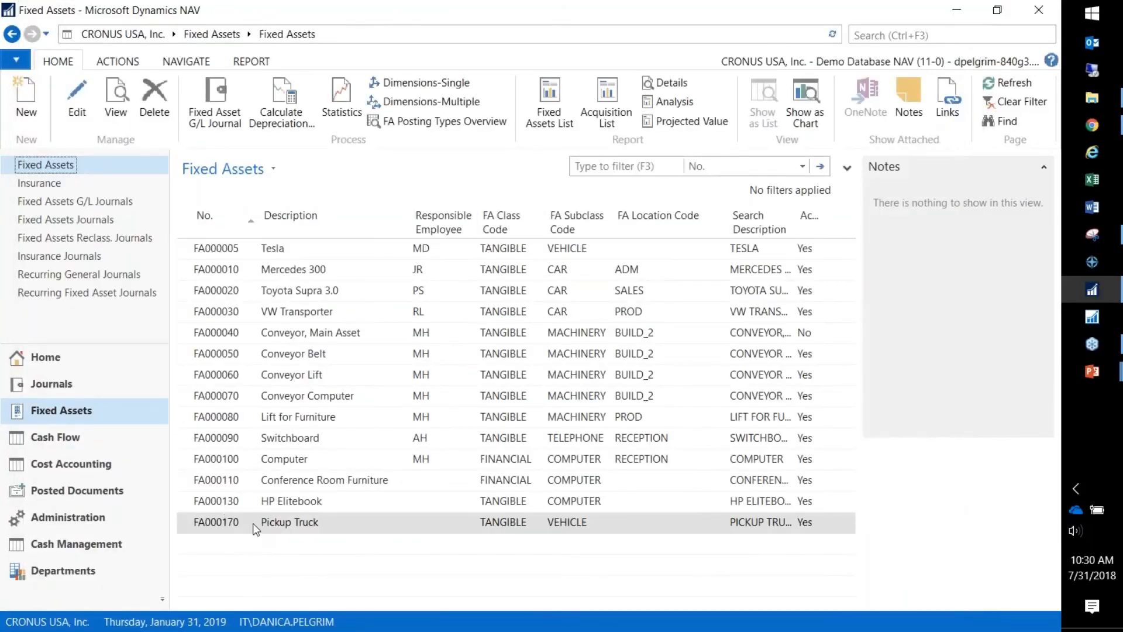
Examine the Switchboard's FA ledger entries from the Fixed Assets list for its January depreciation posting.
{"action": "left_click", "coordinate": [287, 480]}
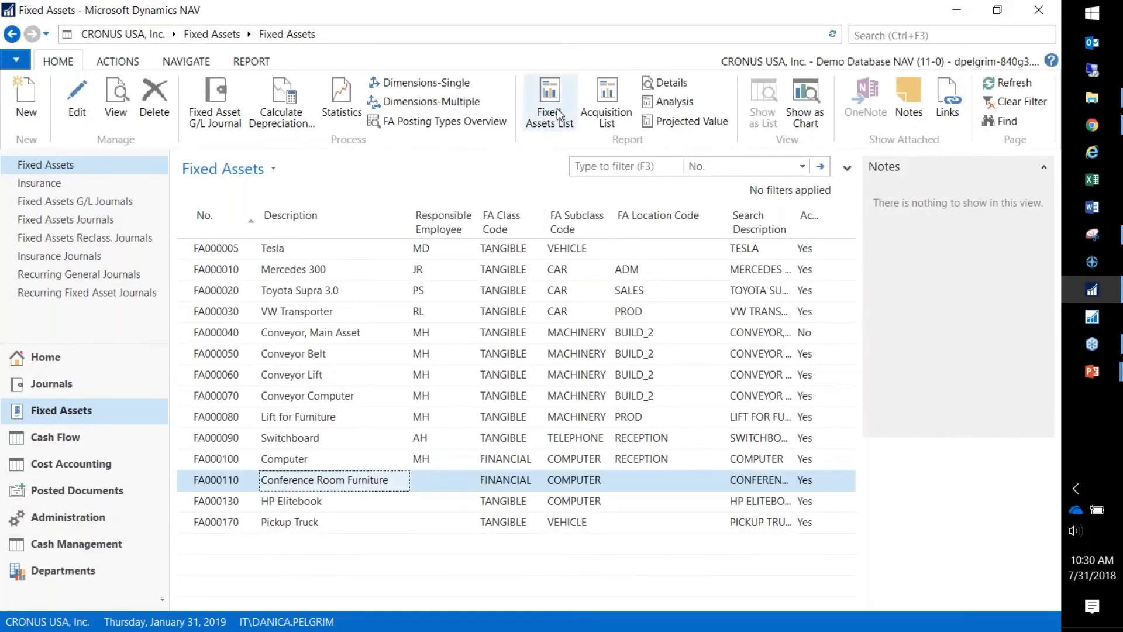
{"action": "left_click", "coordinate": [271, 439]}
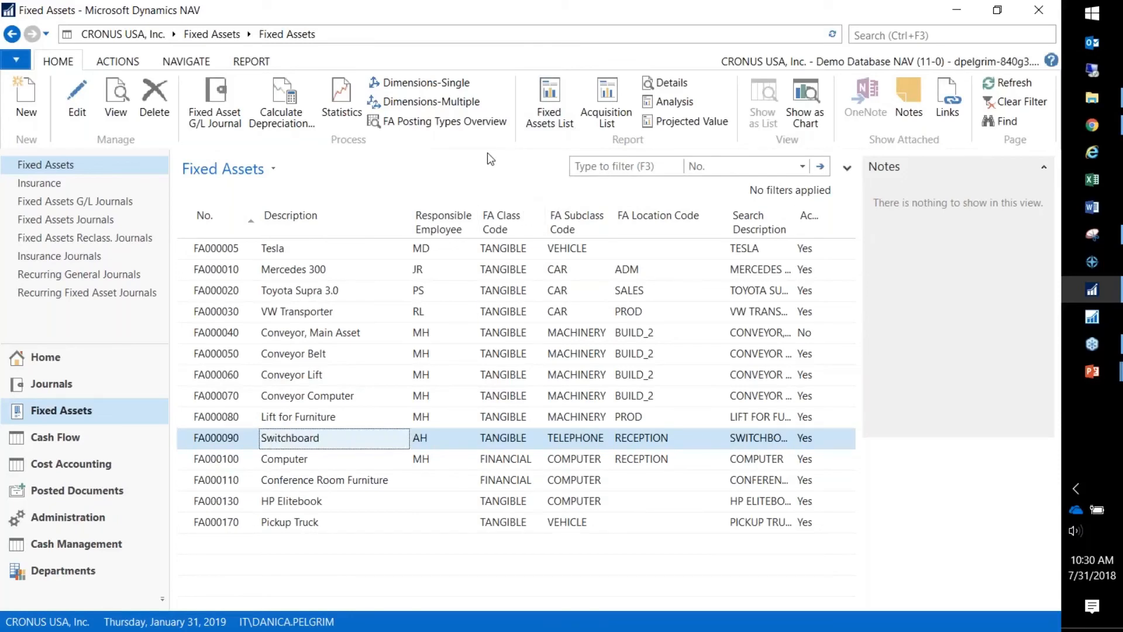
{"action": "left_click", "coordinate": [186, 61]}
{"action": "left_click", "coordinate": [572, 103]}
{"action": "left_click", "coordinate": [159, 232]}
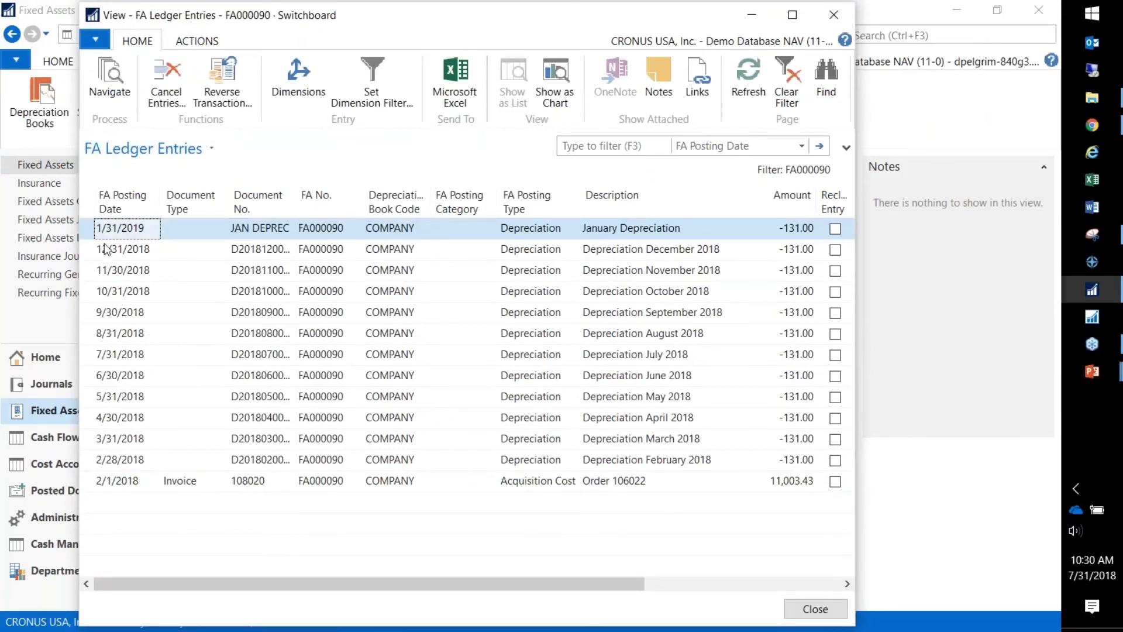
{"action": "key", "text": "Escape"}
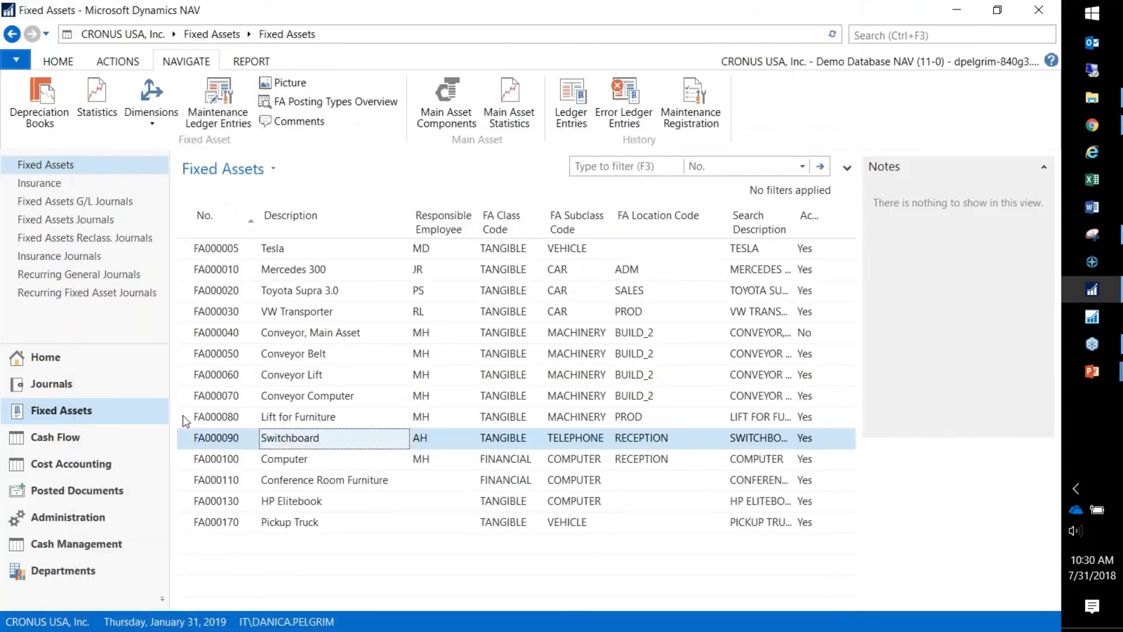
Copy the Switchboard's asset number and open the DEFAULT batch of the Fixed Assets G/L Journals.
{"action": "right_click", "coordinate": [206, 440]}
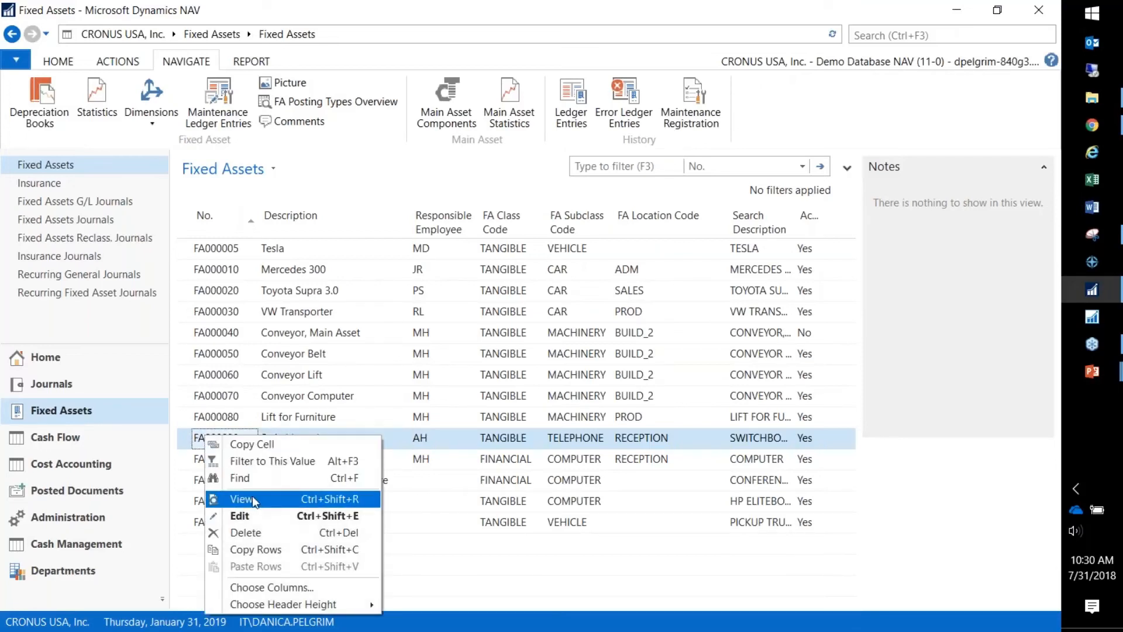
{"action": "left_click", "coordinate": [261, 446]}
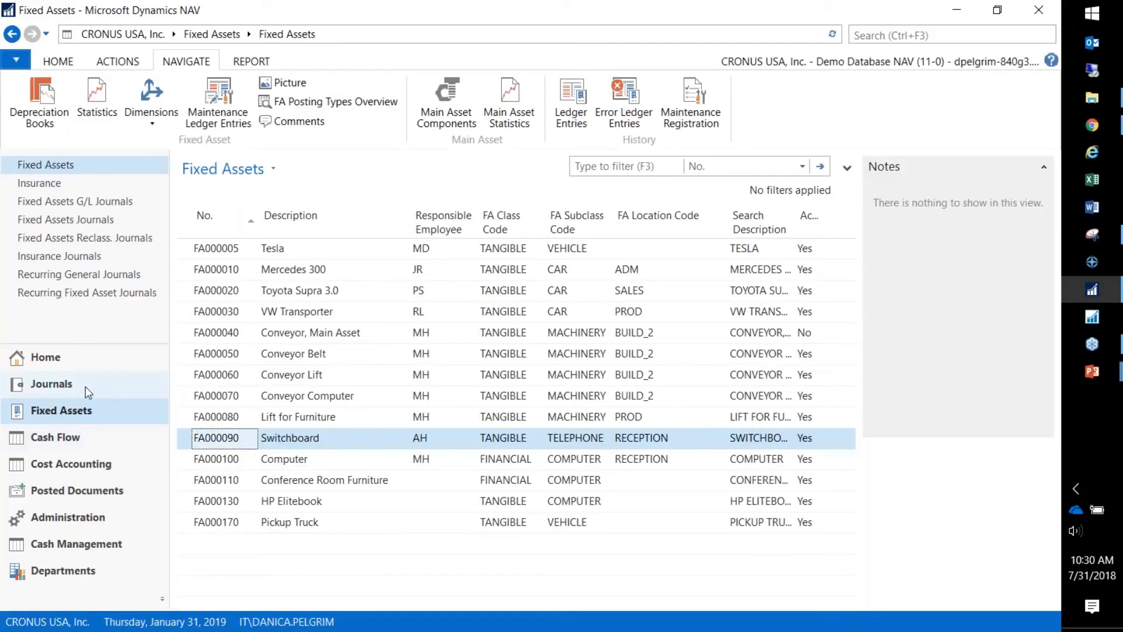
{"action": "left_click", "coordinate": [105, 202]}
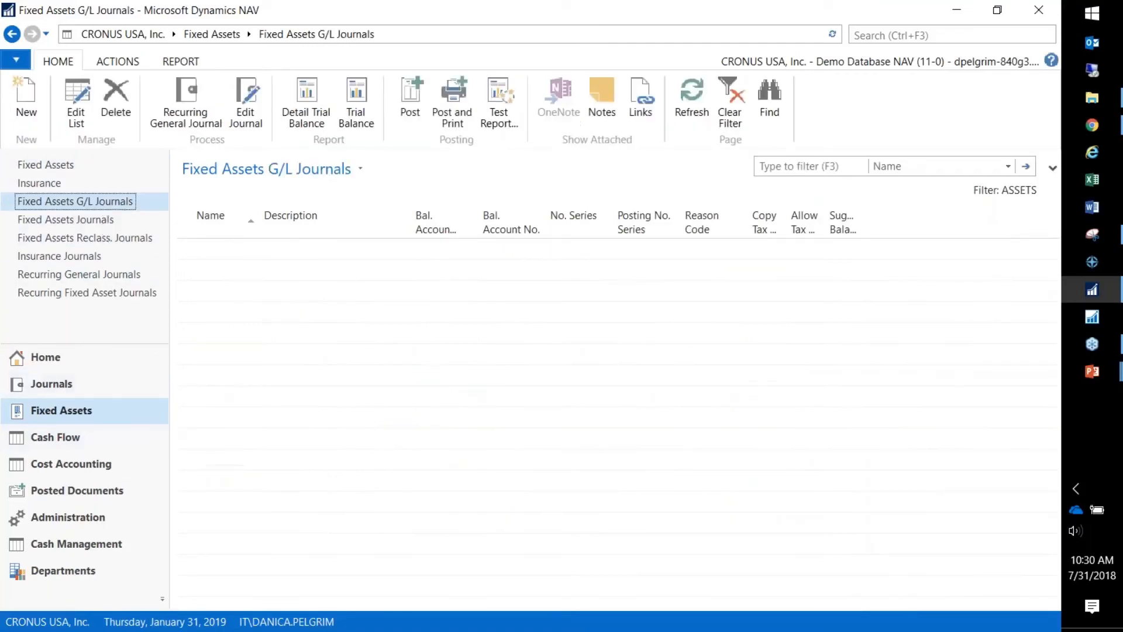
{"action": "double_click", "coordinate": [202, 273]}
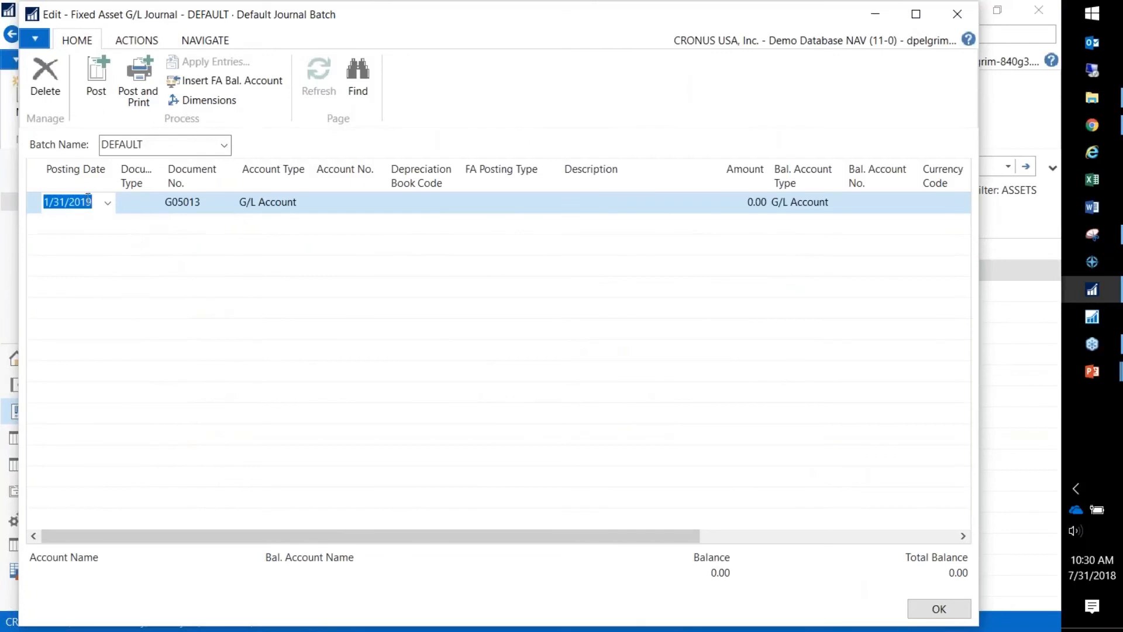
Start a journal line with posting date 2/28/2019, account type Fixed Asset and account number FA000090.
{"action": "type", "text": "0228"}
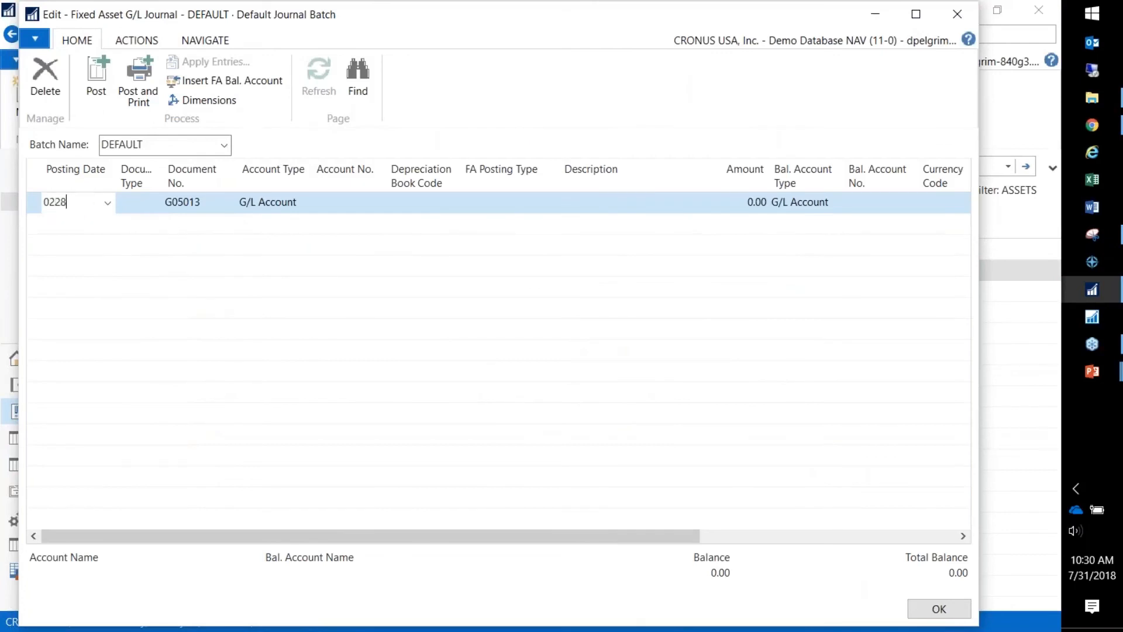
{"action": "key", "text": "Tab"}
{"action": "key", "text": "Tab"}
{"action": "key", "text": "Tab"}
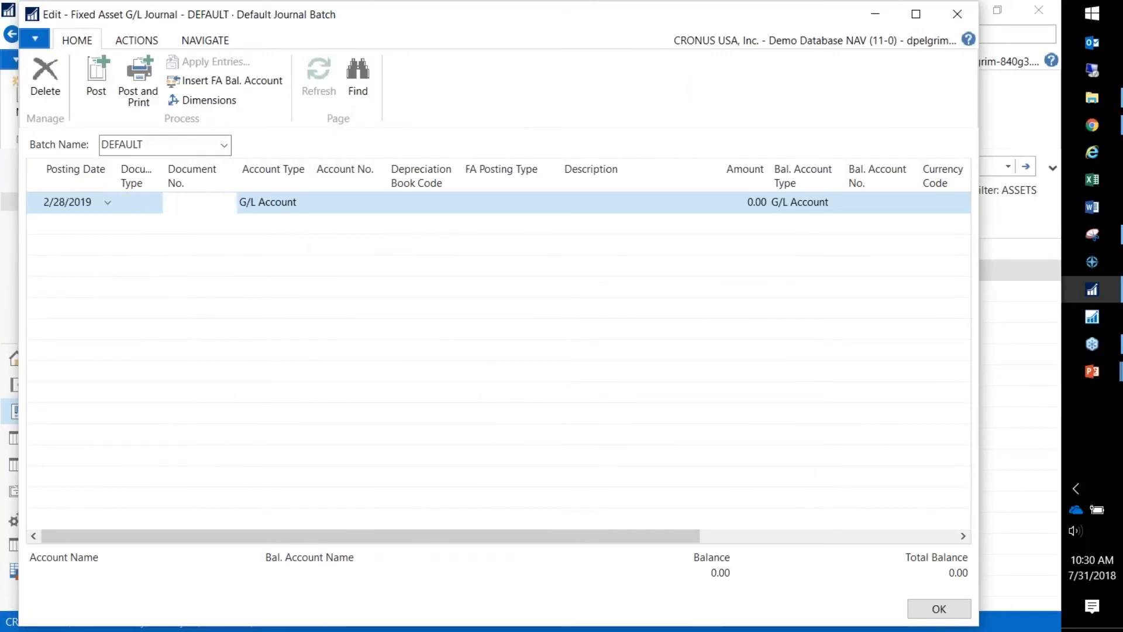
{"action": "left_click", "coordinate": [304, 203]}
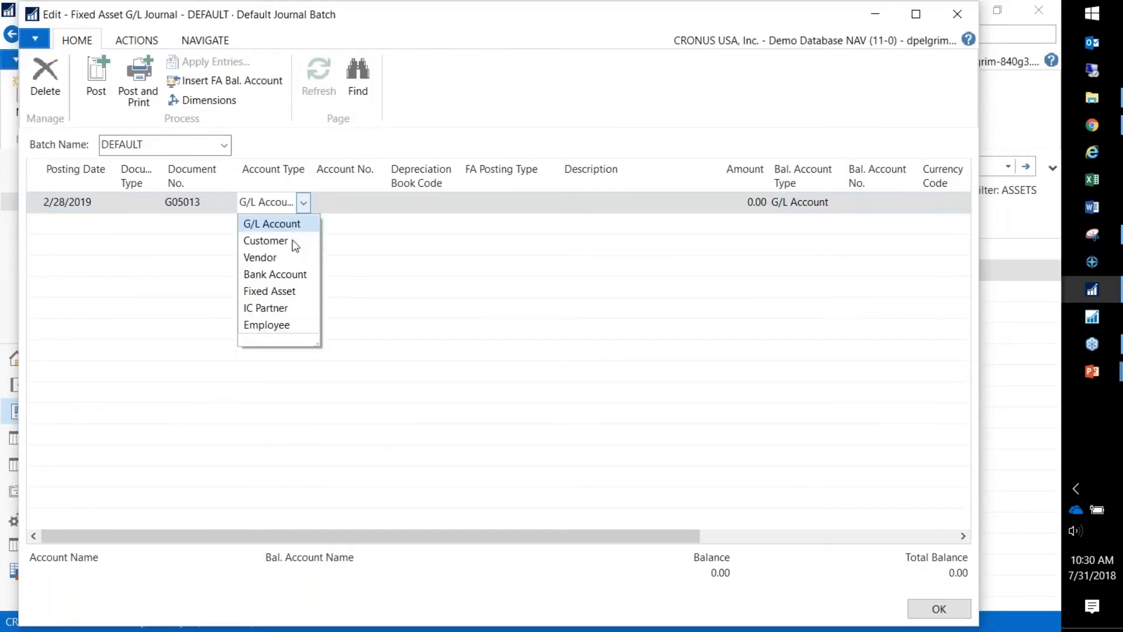
{"action": "left_click", "coordinate": [270, 292]}
{"action": "key", "text": "Tab"}
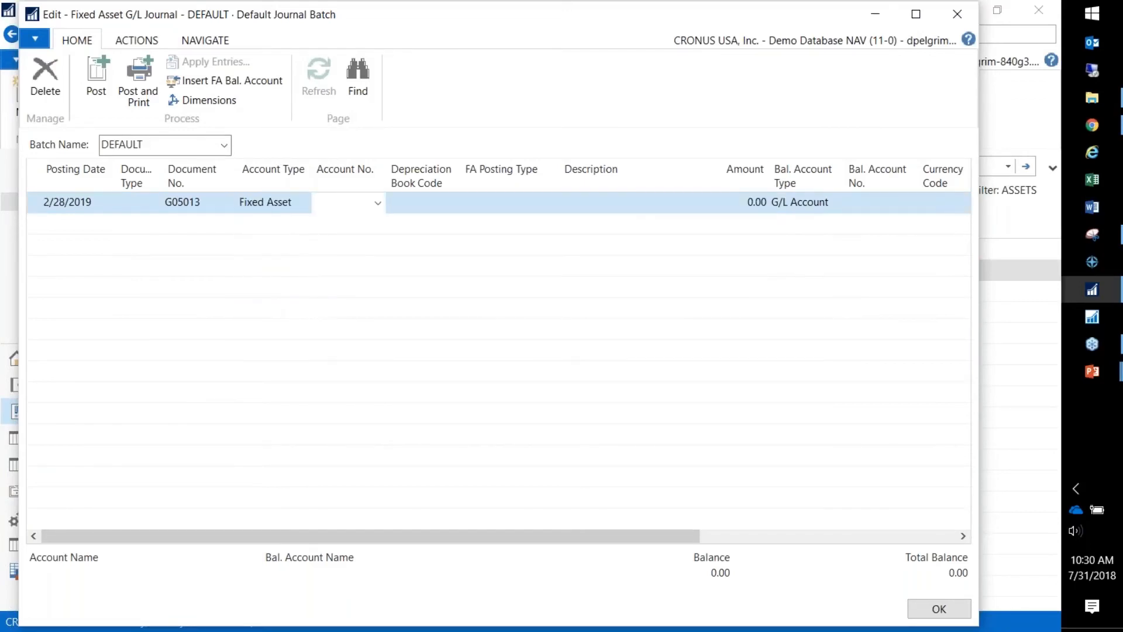
{"action": "key", "text": "Tab"}
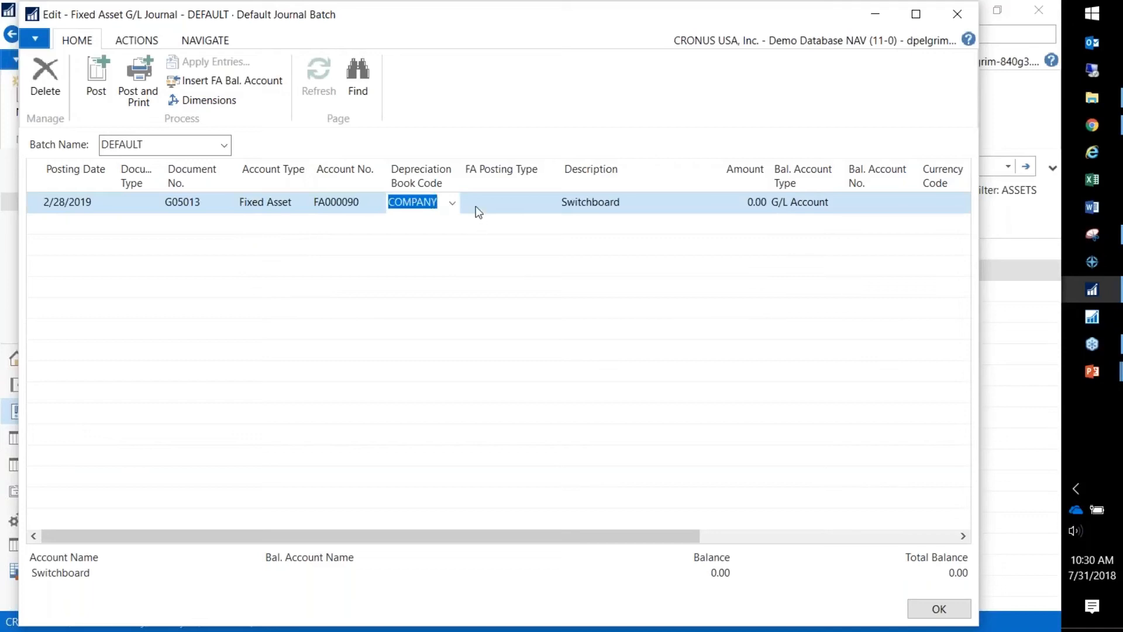
Set the Switchboard line's FA posting type to Disposal, keeping its amount at 0.00.
{"action": "left_click", "coordinate": [525, 203]}
{"action": "left_click", "coordinate": [550, 203]}
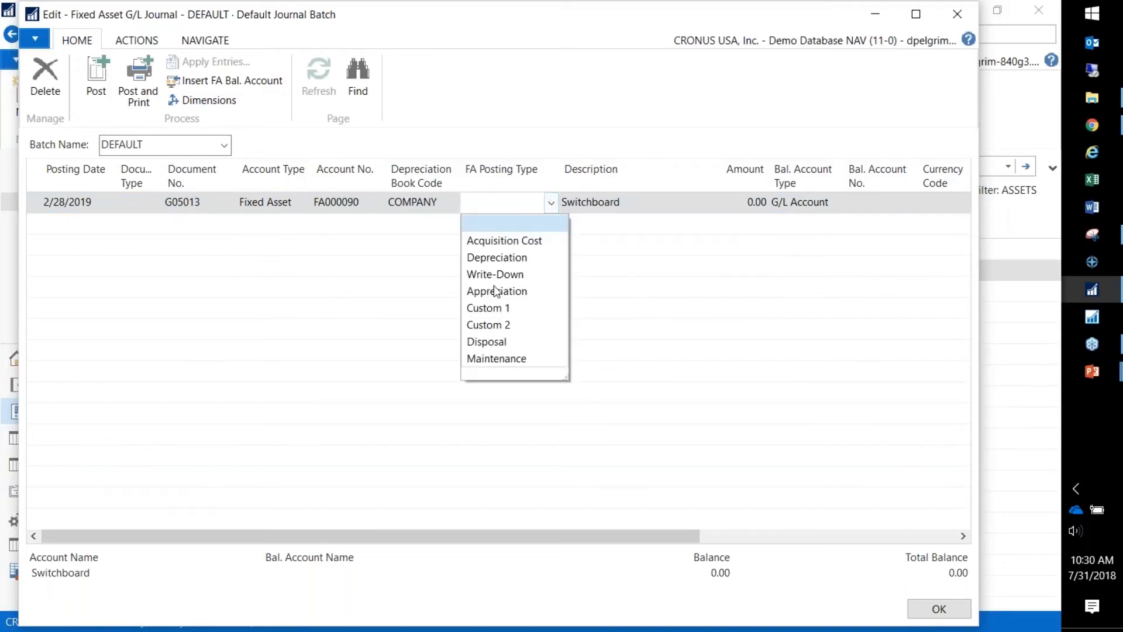
{"action": "left_click", "coordinate": [487, 342]}
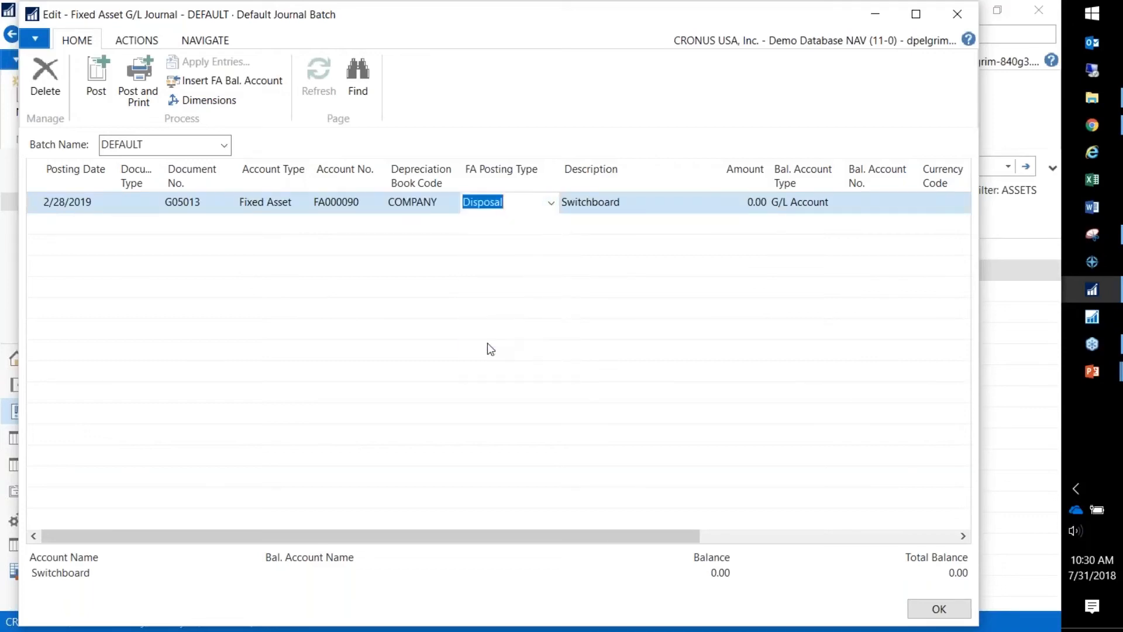
{"action": "key", "text": "Tab"}
{"action": "key", "text": "Tab"}
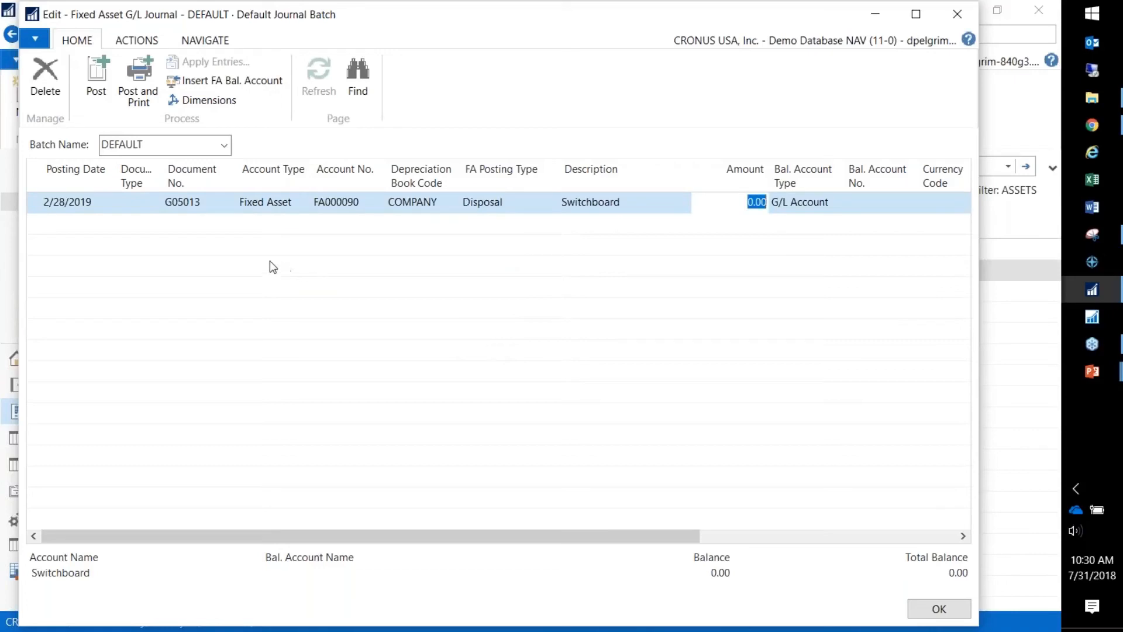
Post the Switchboard disposal line and close the DEFAULT fixed asset G/L journal.
{"action": "left_click", "coordinate": [96, 72]}
{"action": "left_click", "coordinate": [492, 345]}
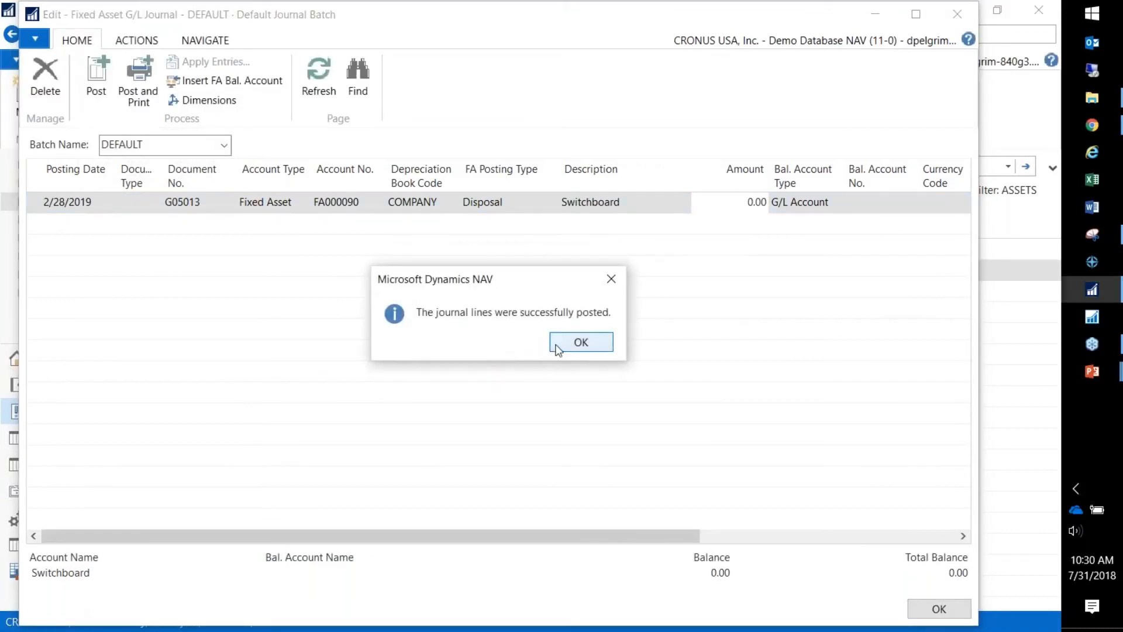
{"action": "left_click", "coordinate": [551, 346]}
{"action": "key", "text": "Escape"}
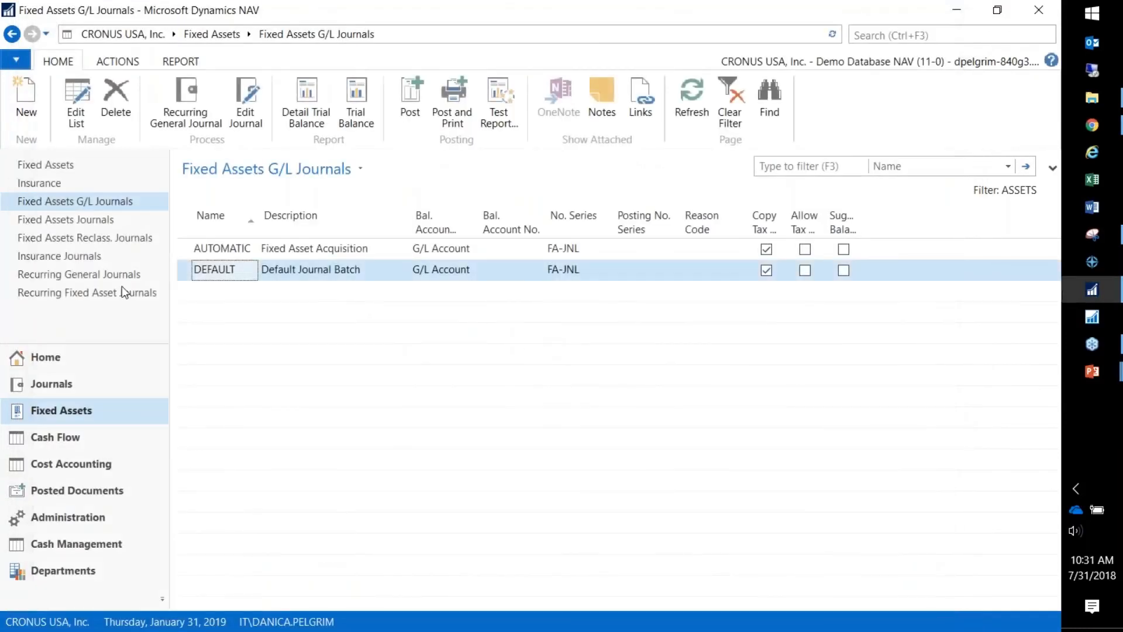
Open the Switchboard's FA ledger entries from the fixed asset list and examine the 2/28/2019 disposal lines.
{"action": "left_click", "coordinate": [55, 166]}
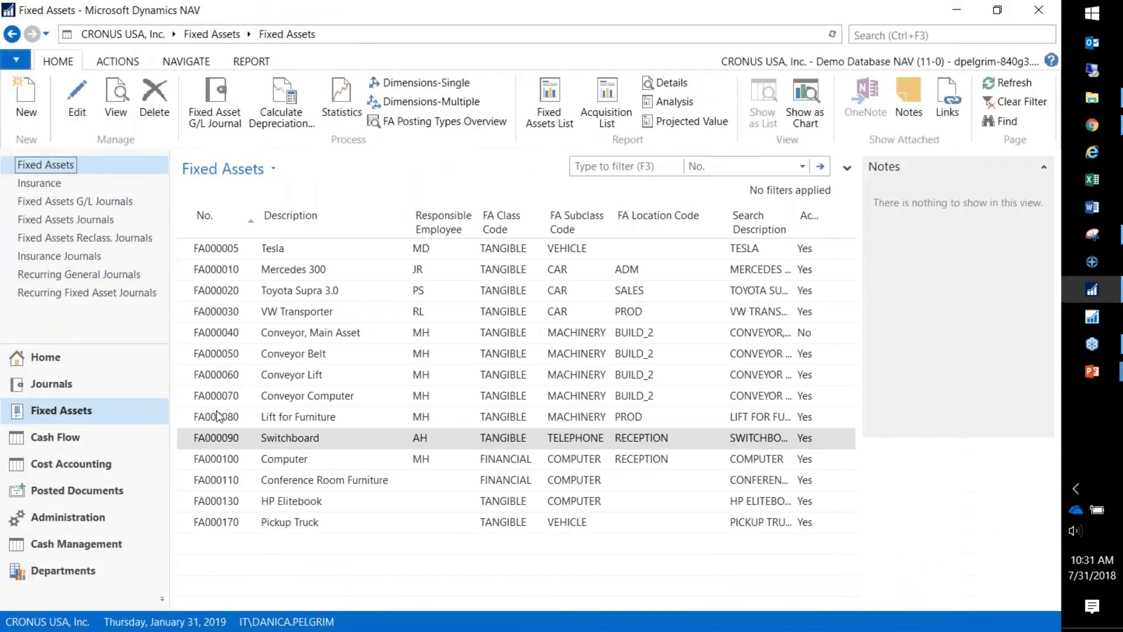
{"action": "left_click", "coordinate": [190, 62]}
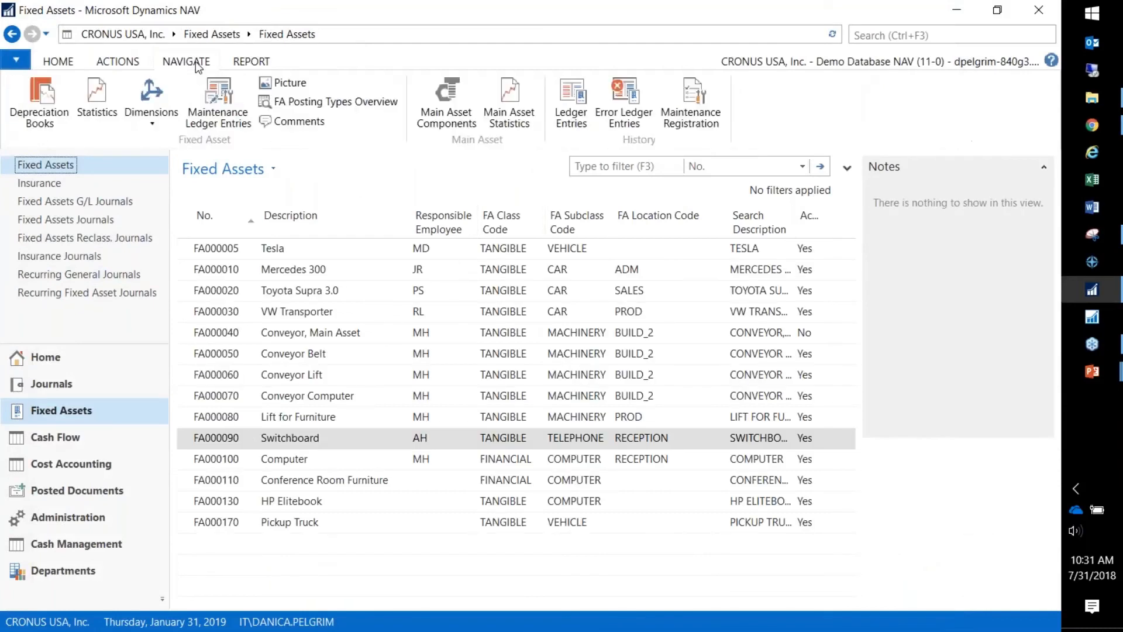
{"action": "left_click", "coordinate": [571, 108]}
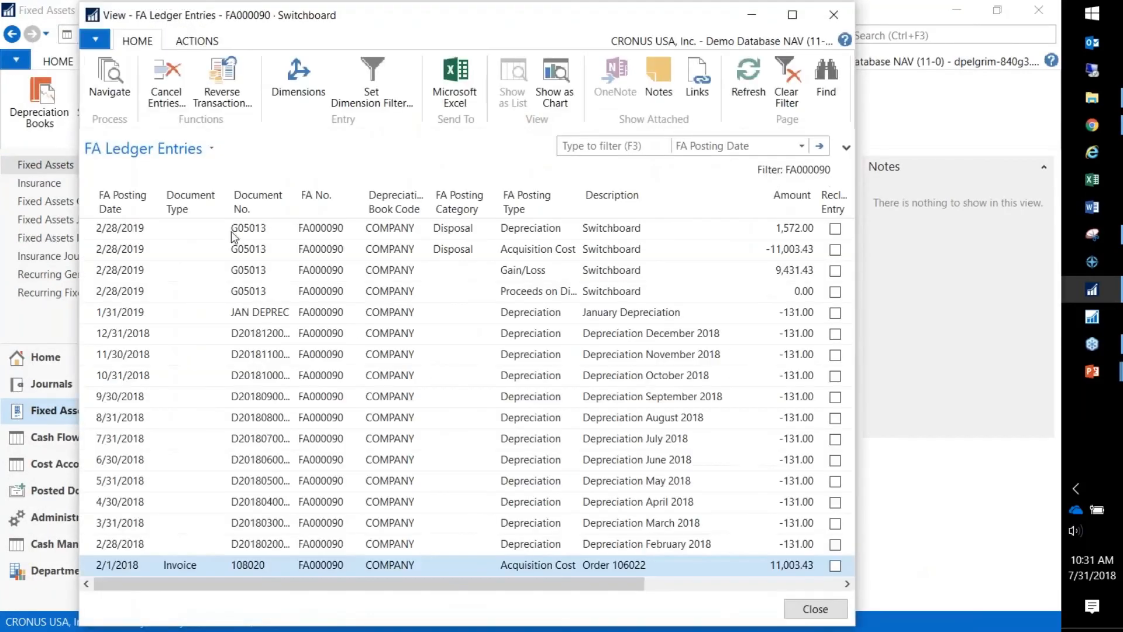
{"action": "left_click", "coordinate": [227, 234]}
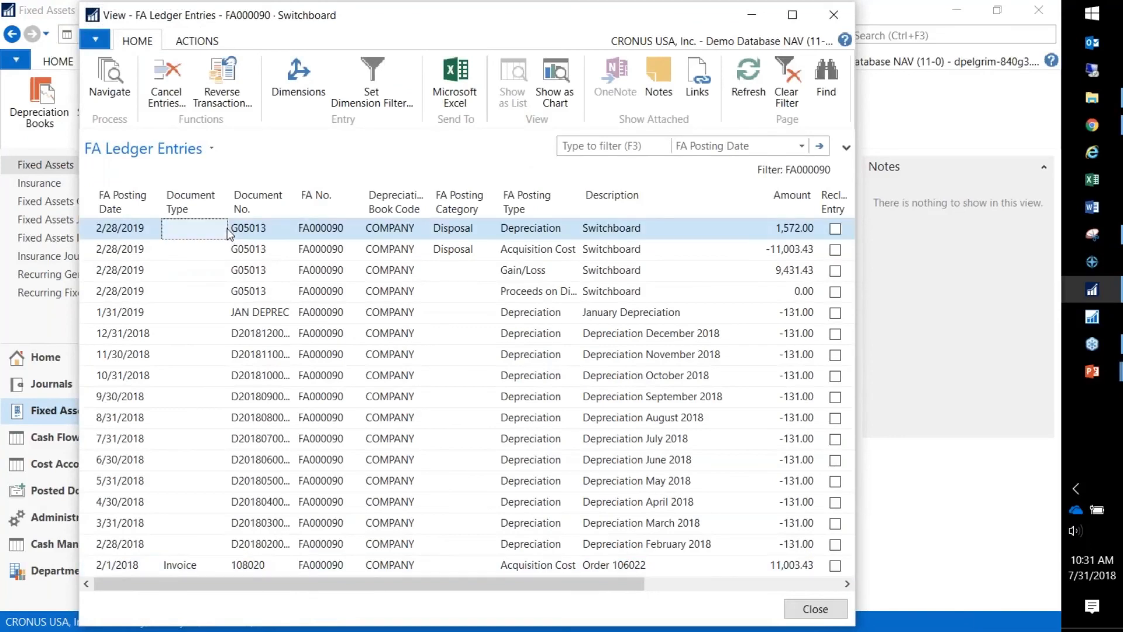
{"action": "left_click", "coordinate": [249, 249]}
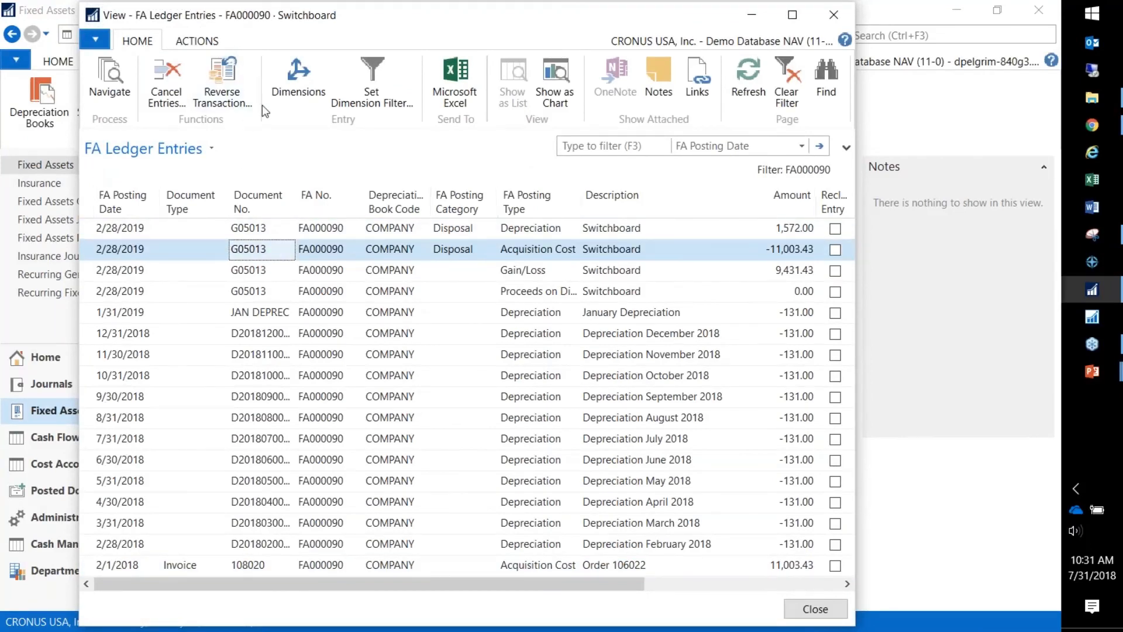
Trace the Switchboard's acquisition cost disposal entry to its related G/L entries and review the accounts posted.
{"action": "left_click", "coordinate": [110, 82]}
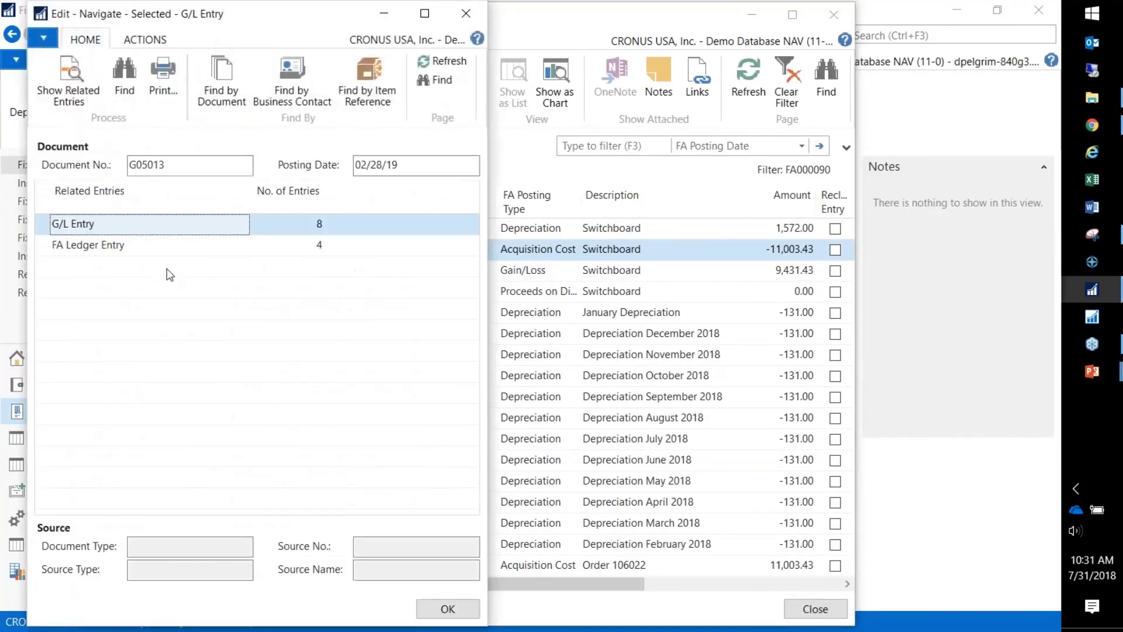
{"action": "left_click", "coordinate": [68, 82]}
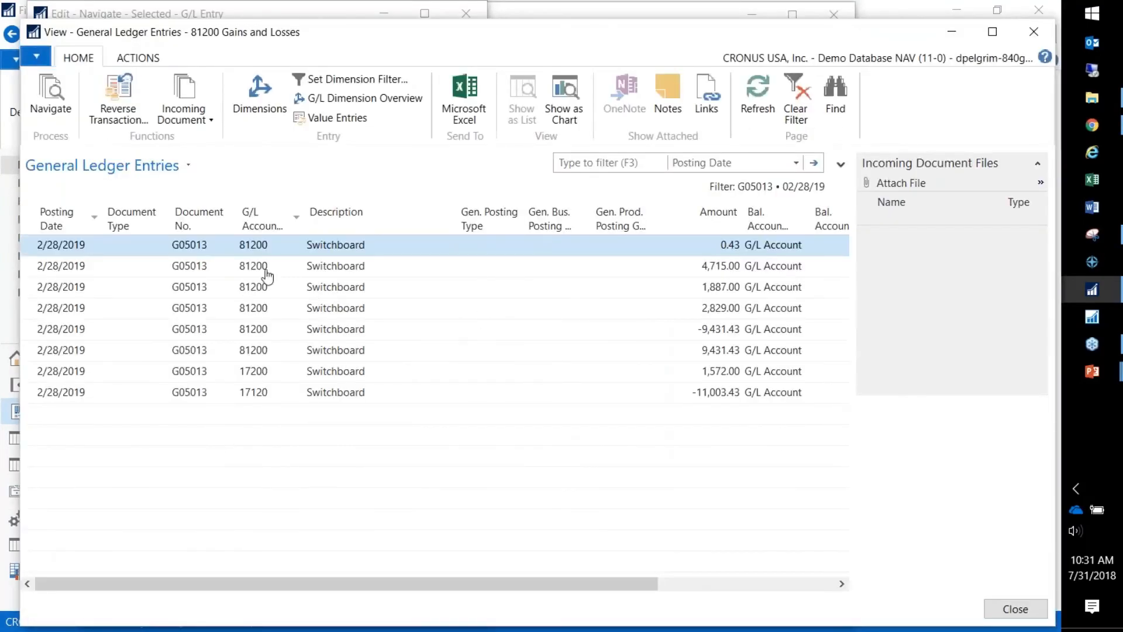
{"action": "left_click", "coordinate": [256, 353]}
{"action": "left_click", "coordinate": [280, 393]}
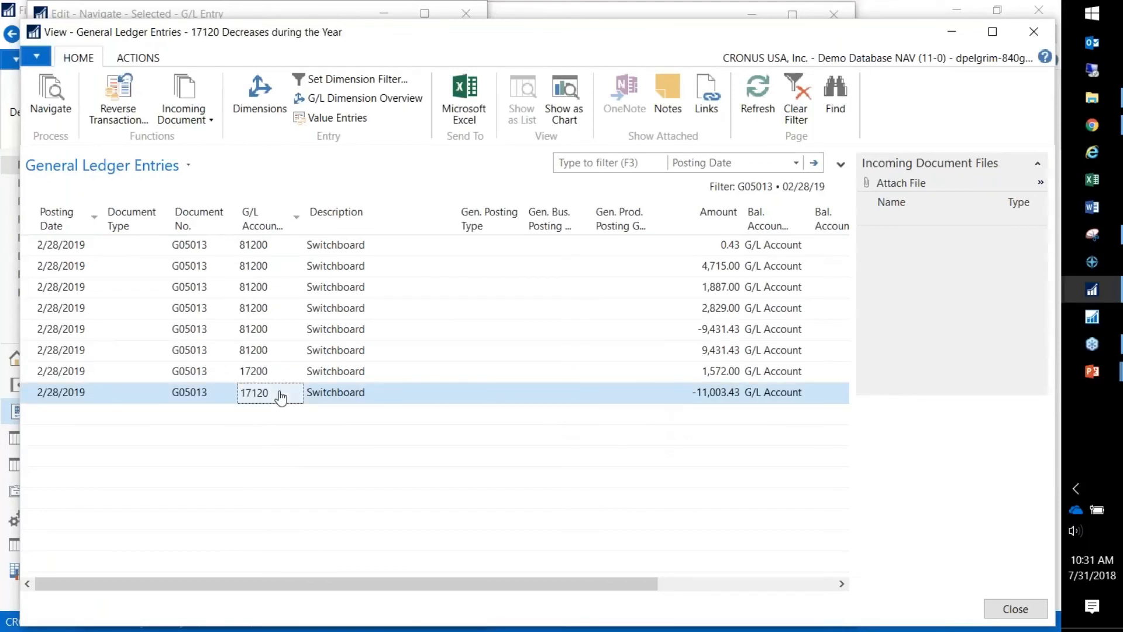
{"action": "left_click", "coordinate": [277, 376]}
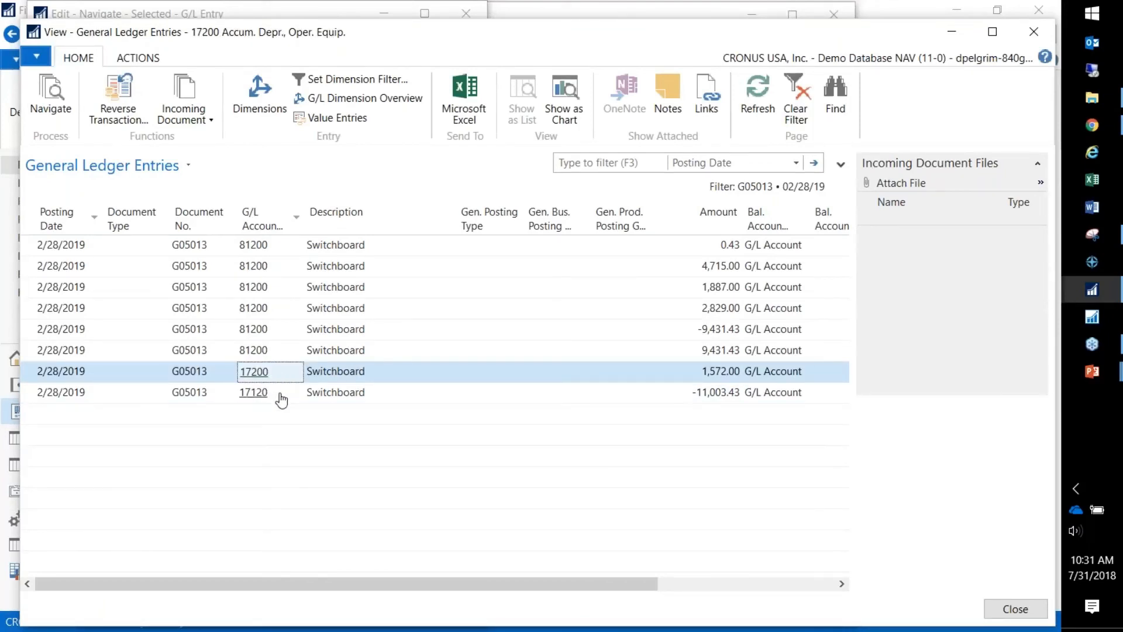
Look up the names of G/L accounts 17120 and 17200 on the disposal entries and close the entry windows.
{"action": "left_click", "coordinate": [252, 393]}
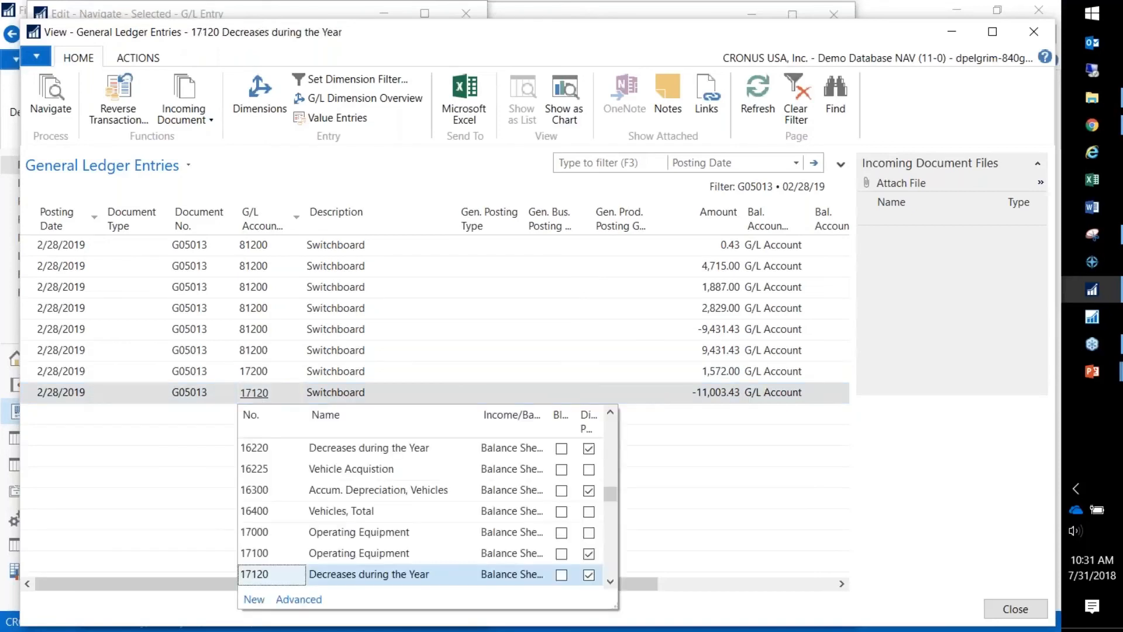
{"action": "key", "text": "Escape"}
{"action": "left_click", "coordinate": [254, 371]}
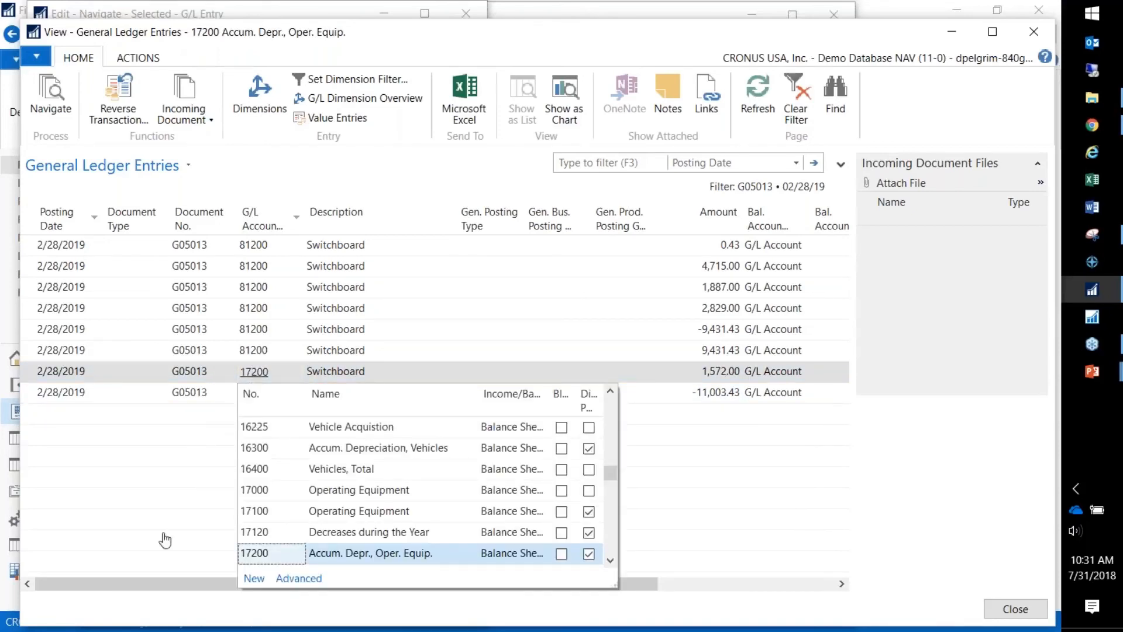
{"action": "key", "text": "Escape"}
{"action": "key", "text": "Escape"}
{"action": "key", "text": "Escape"}
{"action": "key", "text": "Escape"}
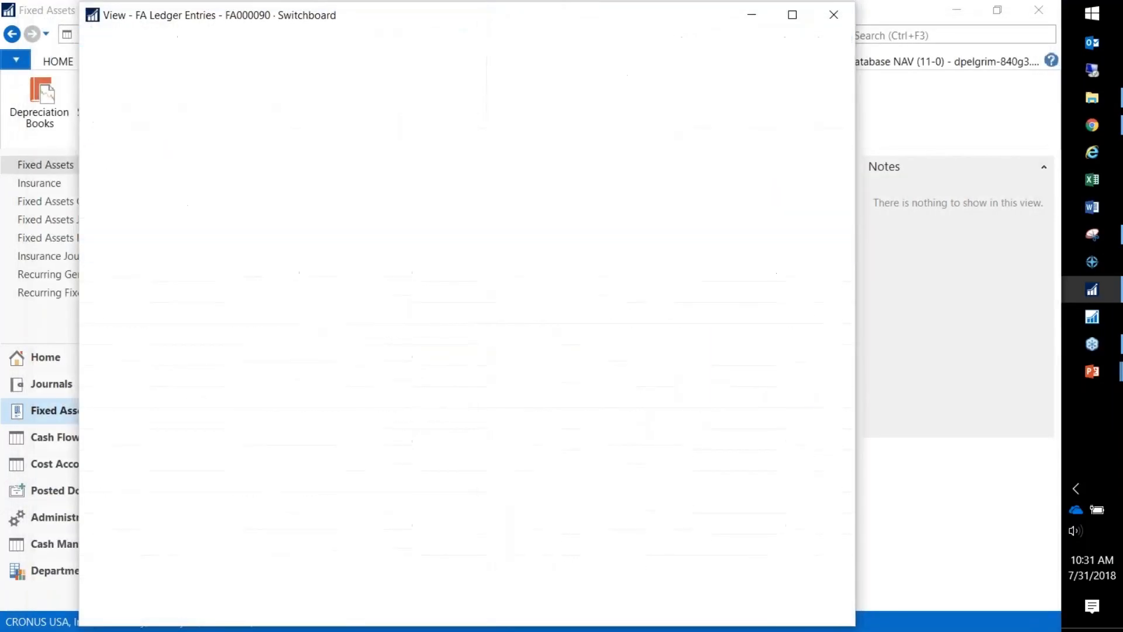
{"action": "left_click_drag", "start_coordinate": [708, 11], "coordinate": [1120, 126]}
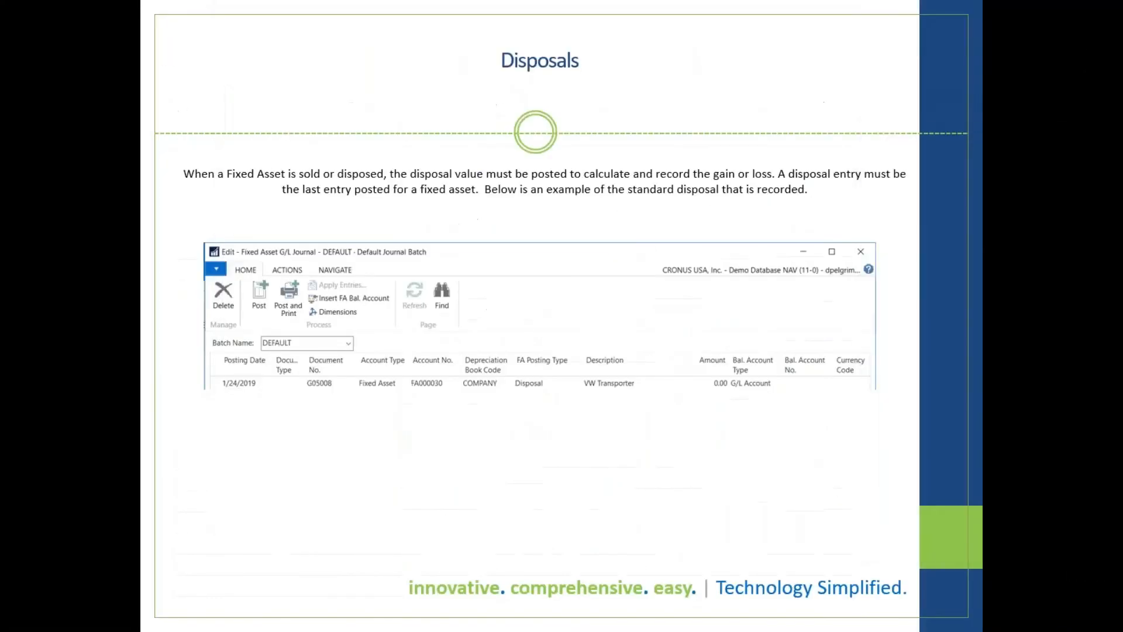
{"action": "left_click", "coordinate": [785, 295]}
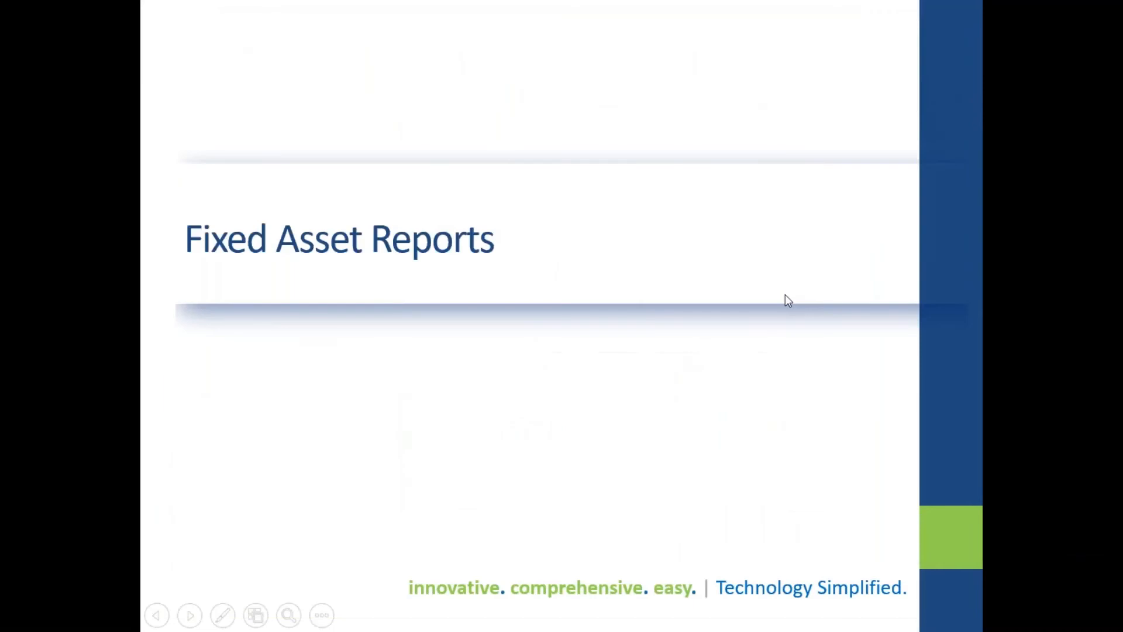
{"action": "key", "text": "Right"}
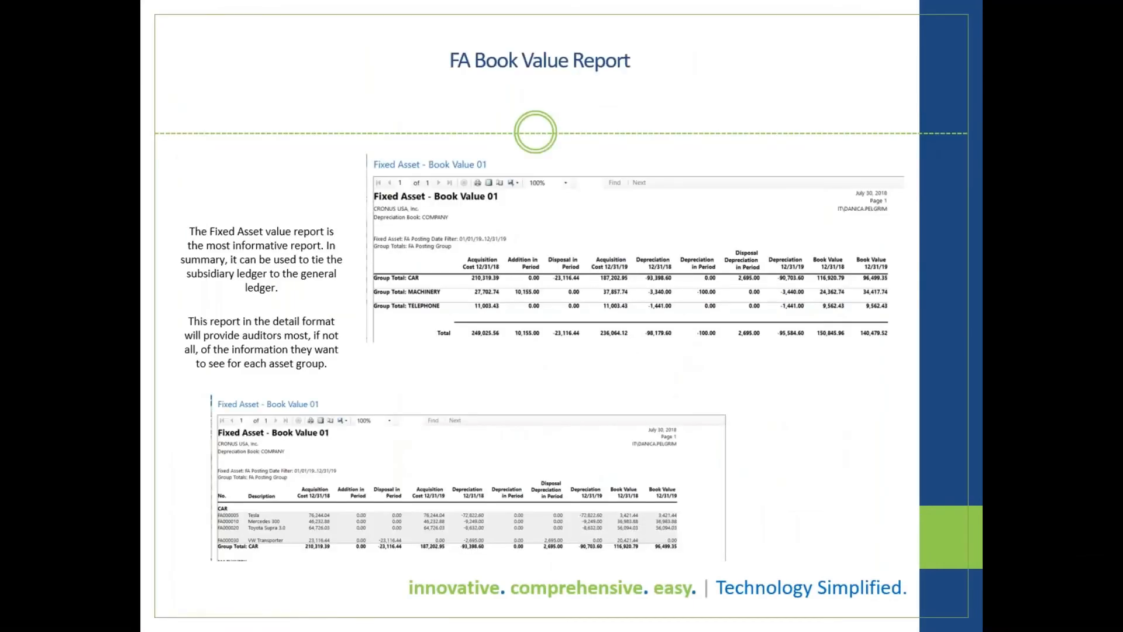